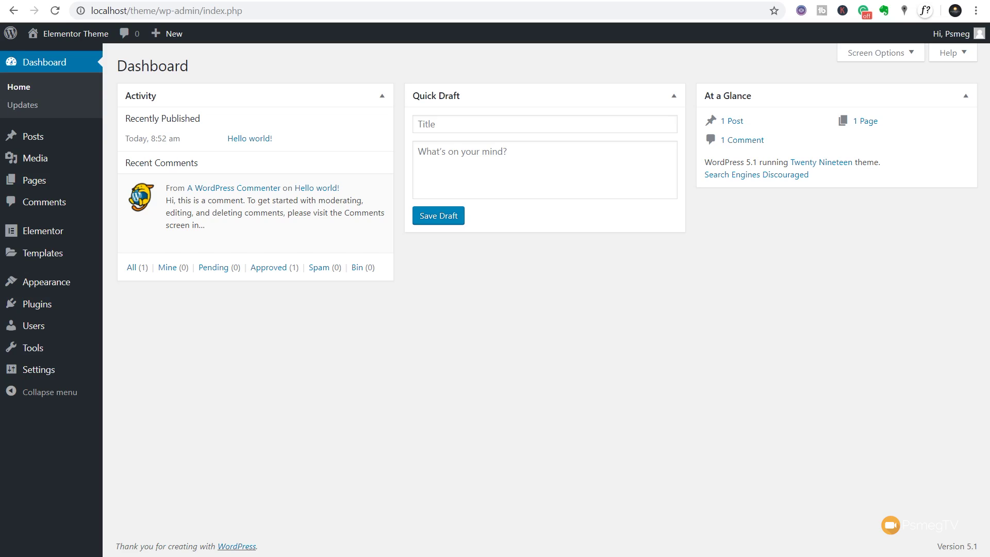
Step: Switch to the elementor-hello-theme repository on GitHub and download it as a ZIP file
{"action": "left_click", "coordinate": [680, 1]}
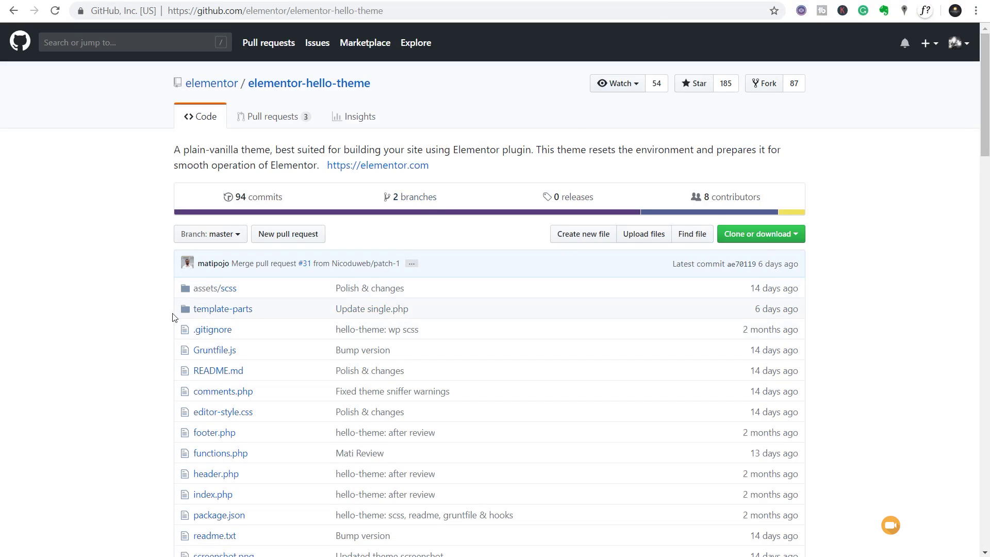
{"action": "scroll", "coordinate": [126, 332], "scroll_direction": "down", "scroll_amount": 3}
{"action": "scroll", "coordinate": [126, 332], "scroll_direction": "up", "scroll_amount": 3}
{"action": "left_click", "coordinate": [798, 237]}
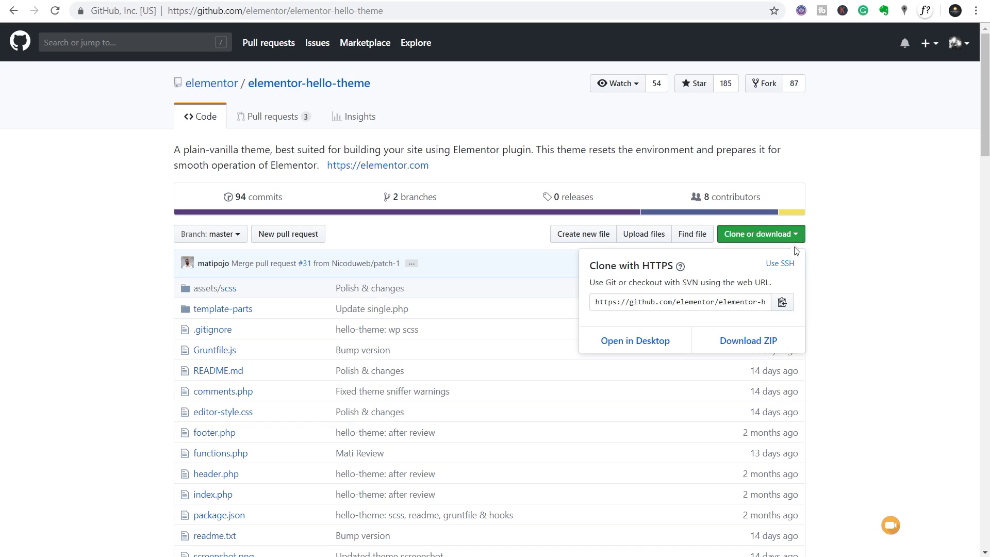
{"action": "left_click", "coordinate": [756, 341]}
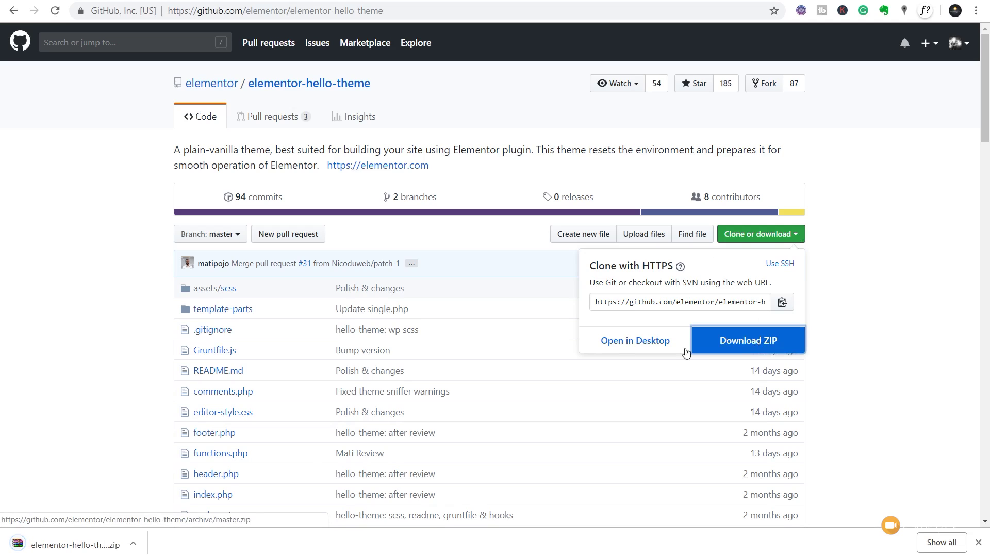
Step: Open the downloaded ZIP archive, examine the contents of its elementor-hello-theme-master folder, and close the archive
{"action": "left_click", "coordinate": [68, 545]}
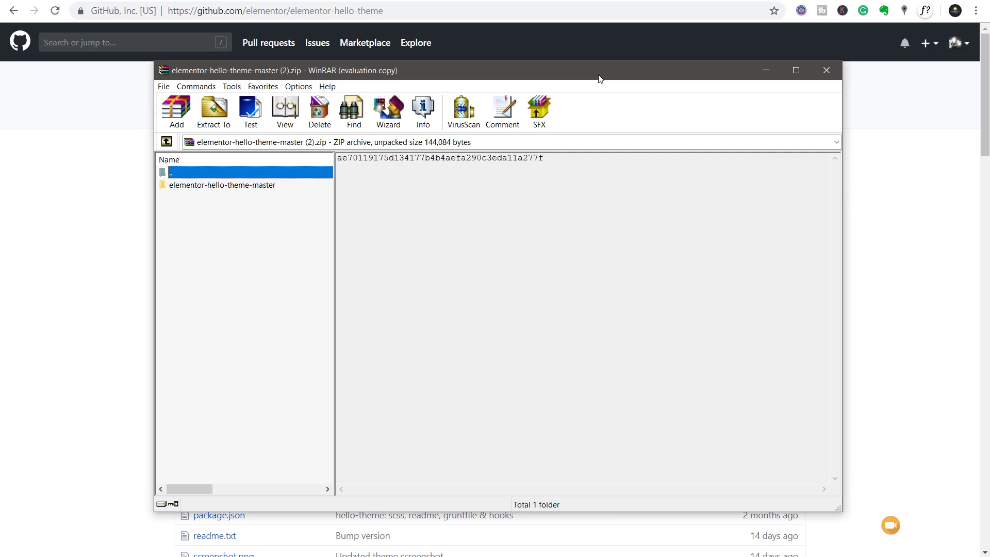
{"action": "double_click", "coordinate": [254, 187]}
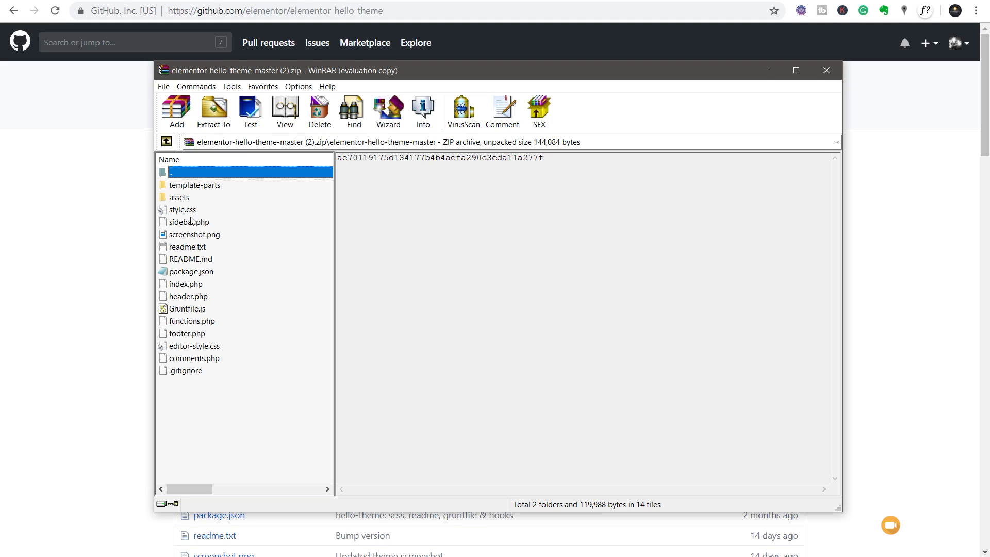
{"action": "left_click", "coordinate": [826, 70]}
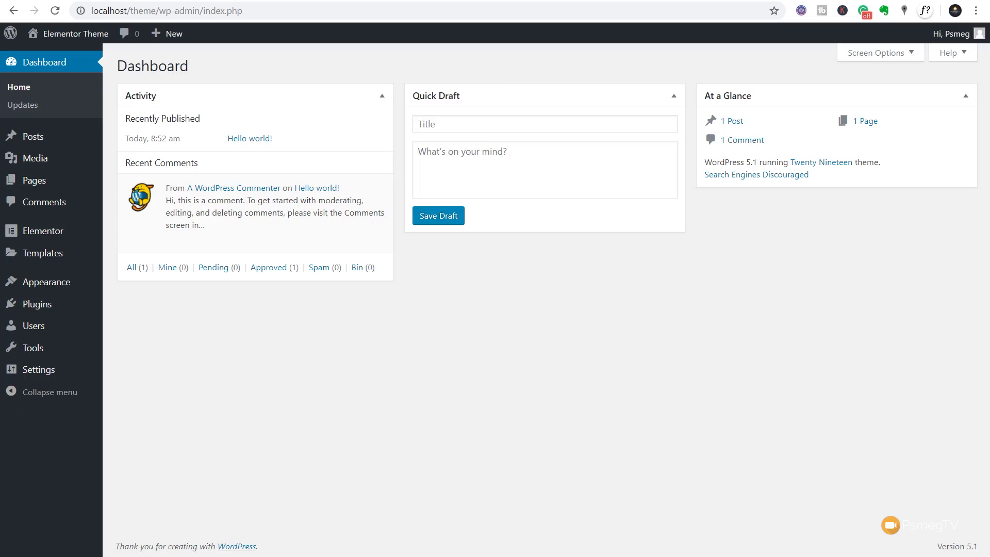
Step: In WordPress, upload and install the theme from elementor-hello-theme-master (2).zip, and activate it
{"action": "mouse_move", "coordinate": [47, 283]}
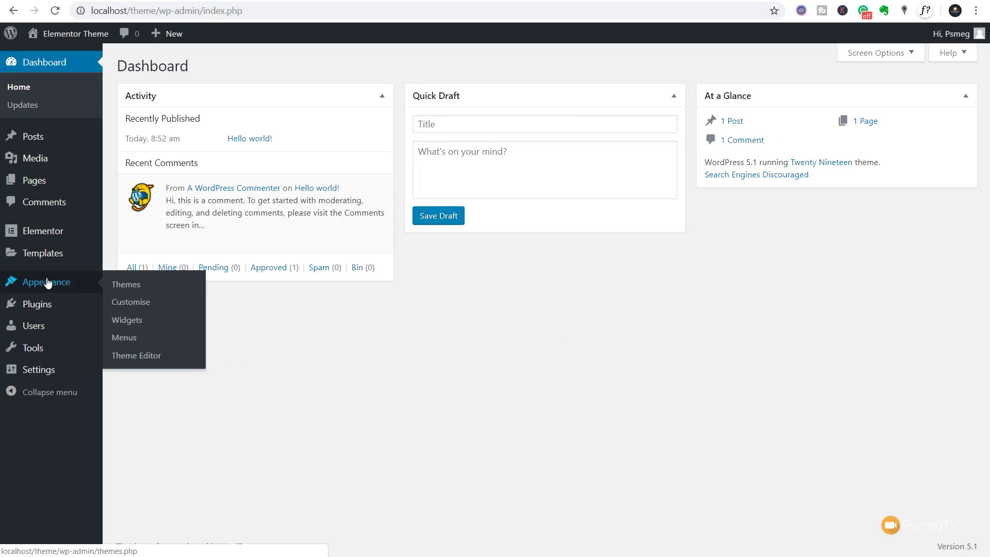
{"action": "left_click", "coordinate": [118, 288]}
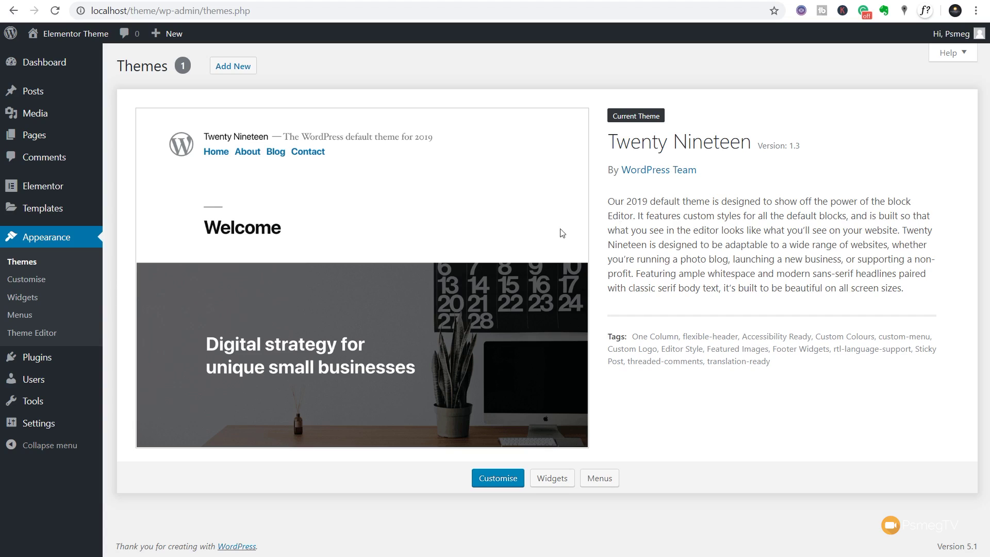
{"action": "left_click", "coordinate": [239, 70]}
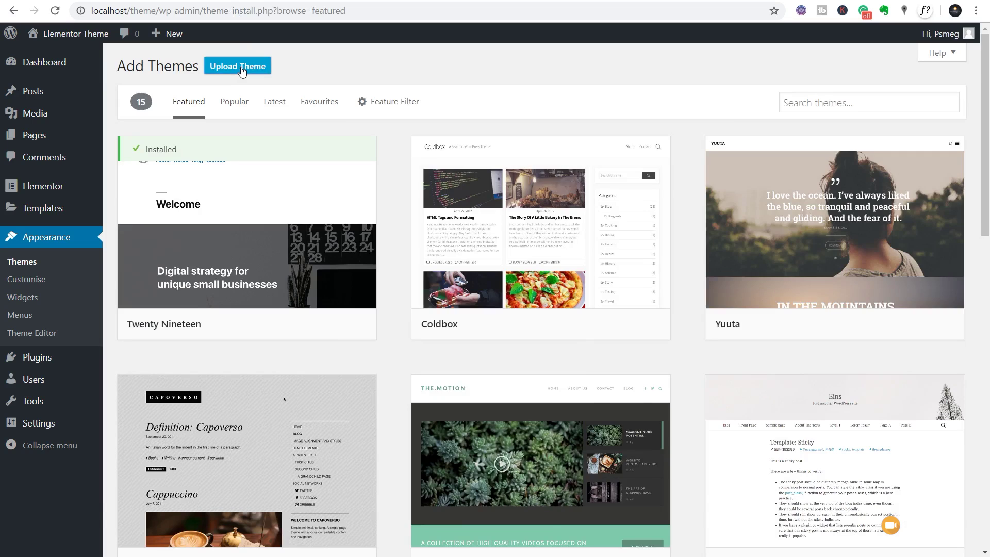
{"action": "left_click", "coordinate": [242, 69]}
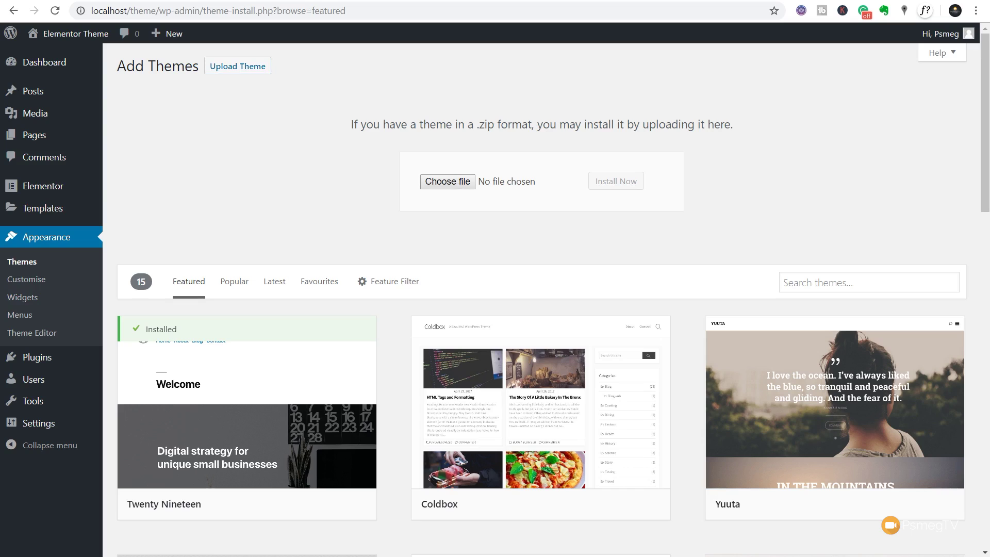
{"action": "left_click_drag", "start_coordinate": [989, 242], "coordinate": [456, 185]}
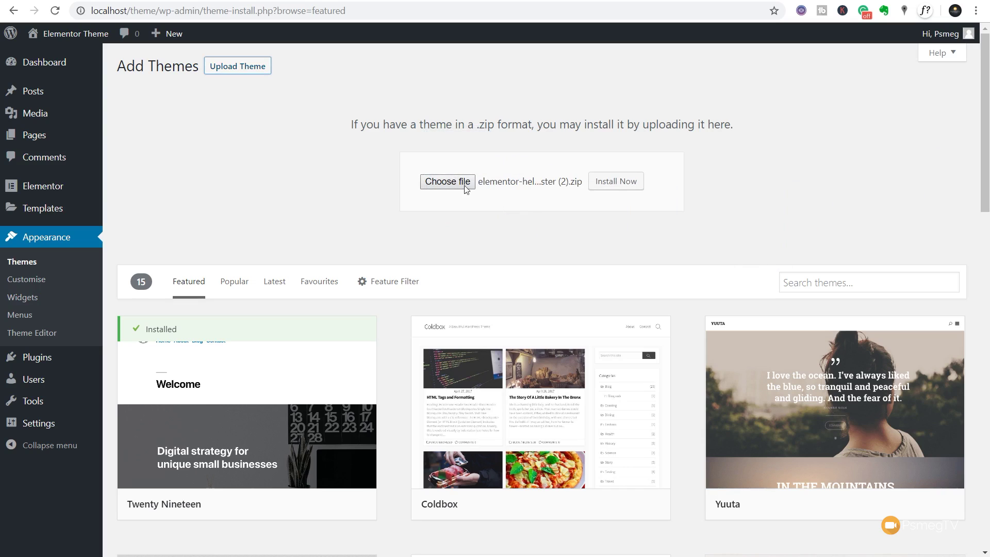
{"action": "left_click", "coordinate": [615, 182]}
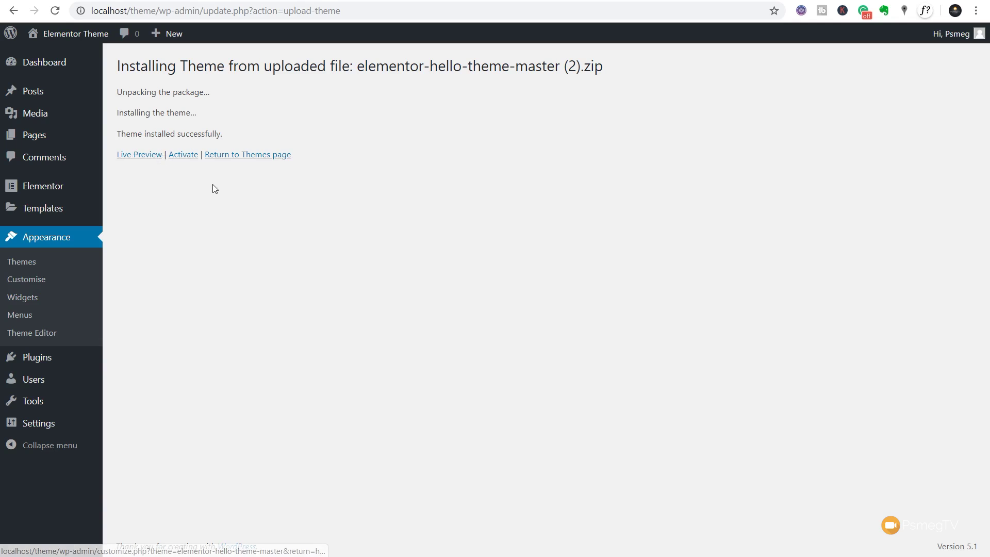
{"action": "left_click", "coordinate": [189, 156]}
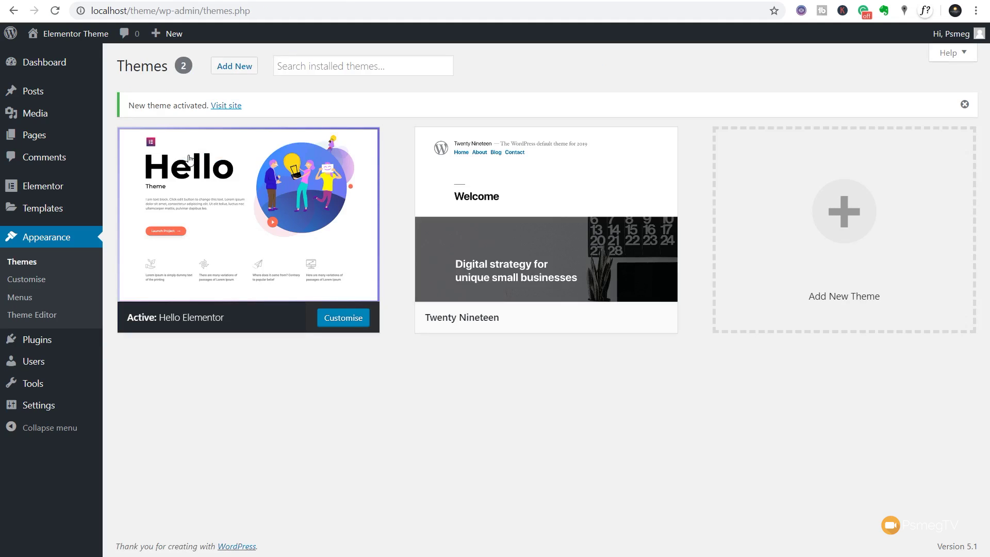
Step: Examine the Hello Elementor theme's customisation options under Site Identity, Menus, Homepage Settings and Additional CSS
{"action": "left_click", "coordinate": [331, 320]}
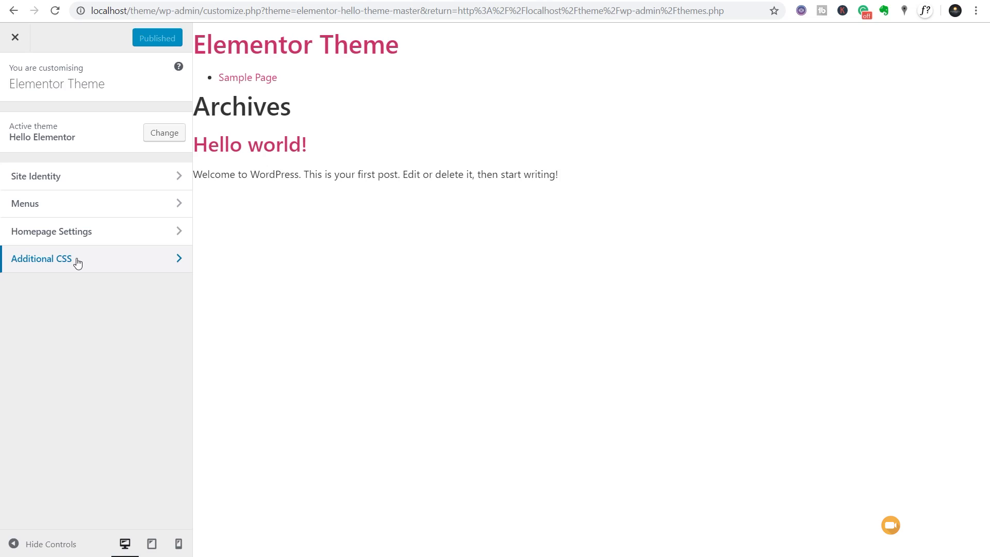
{"action": "left_click", "coordinate": [105, 175]}
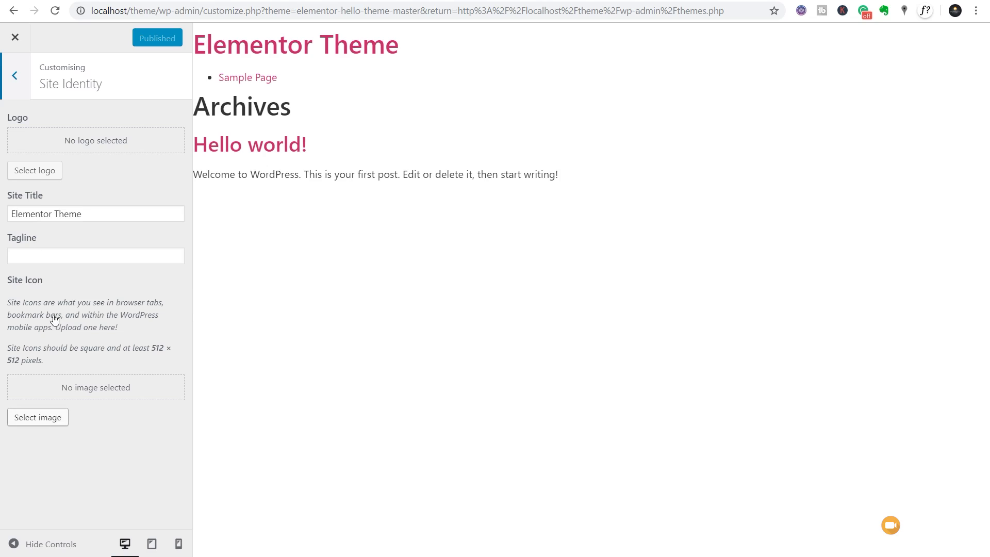
{"action": "left_click", "coordinate": [27, 76]}
{"action": "left_click", "coordinate": [23, 207]}
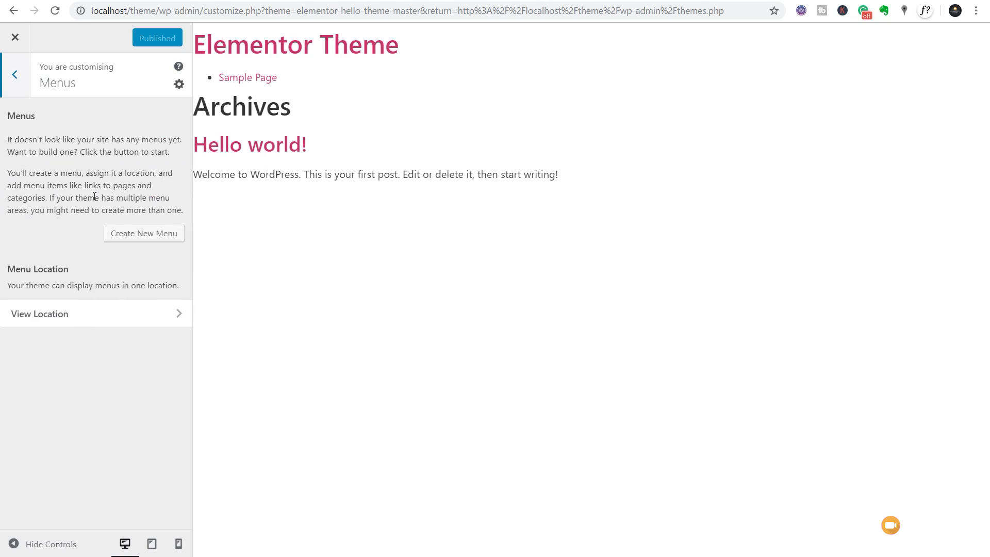
{"action": "left_click", "coordinate": [25, 75]}
{"action": "left_click", "coordinate": [67, 236]}
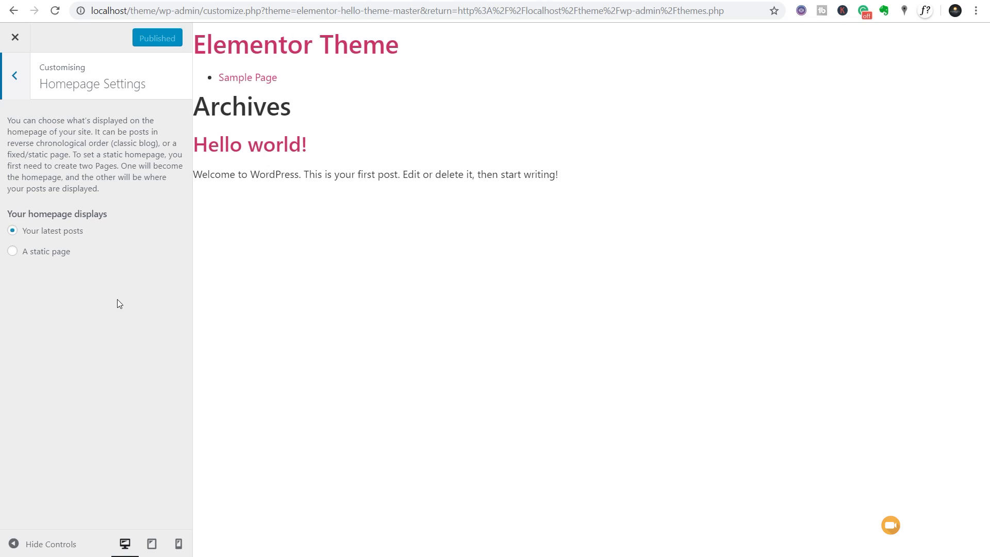
{"action": "left_click", "coordinate": [15, 76]}
{"action": "left_click", "coordinate": [52, 259]}
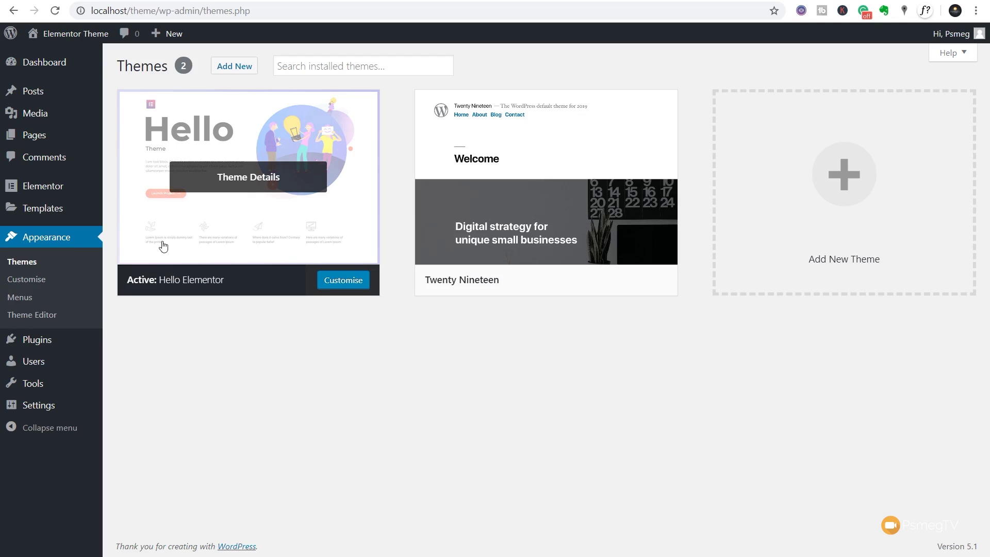
Step: Create a new Theme Builder template of type Header named Default Header
{"action": "mouse_move", "coordinate": [77, 216]}
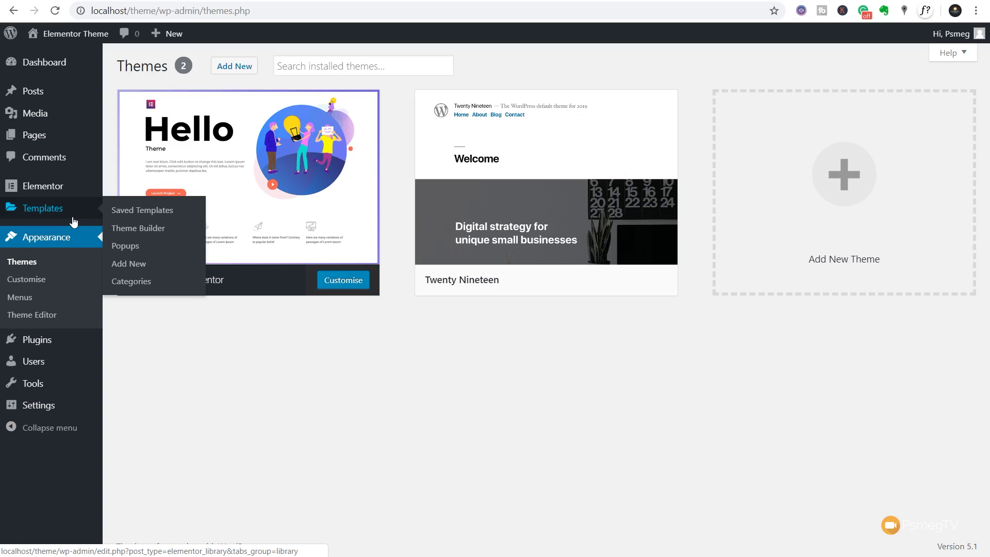
{"action": "left_click", "coordinate": [152, 228]}
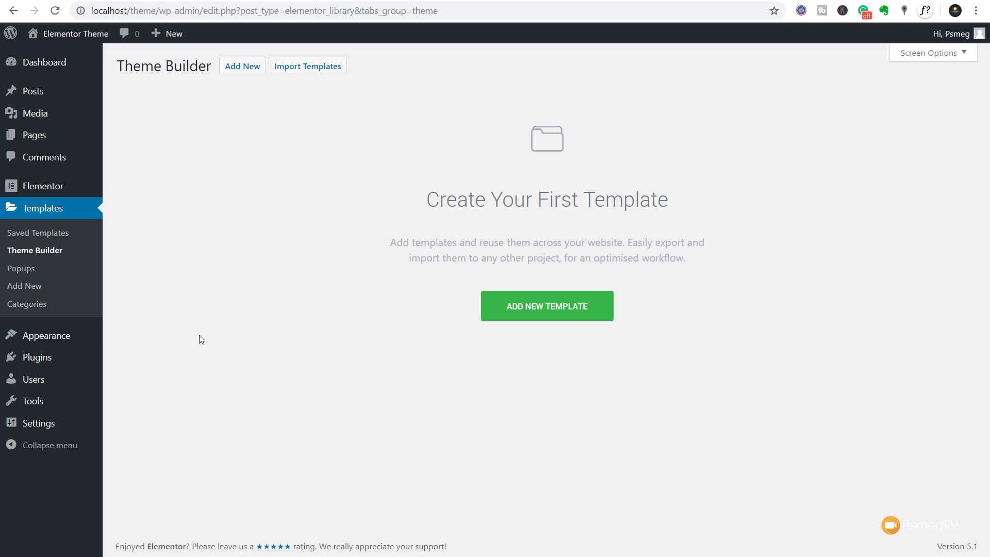
{"action": "left_click", "coordinate": [549, 313]}
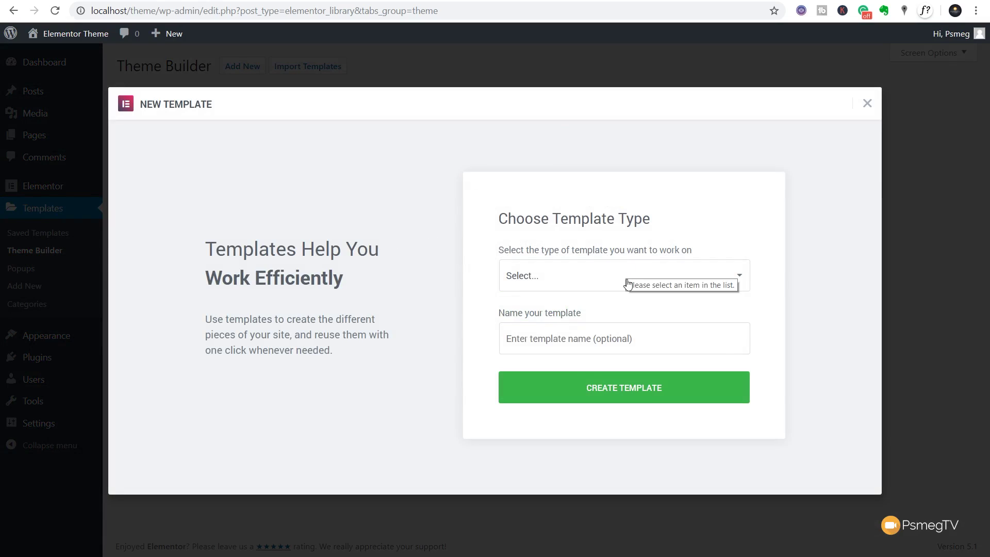
{"action": "left_click", "coordinate": [627, 283]}
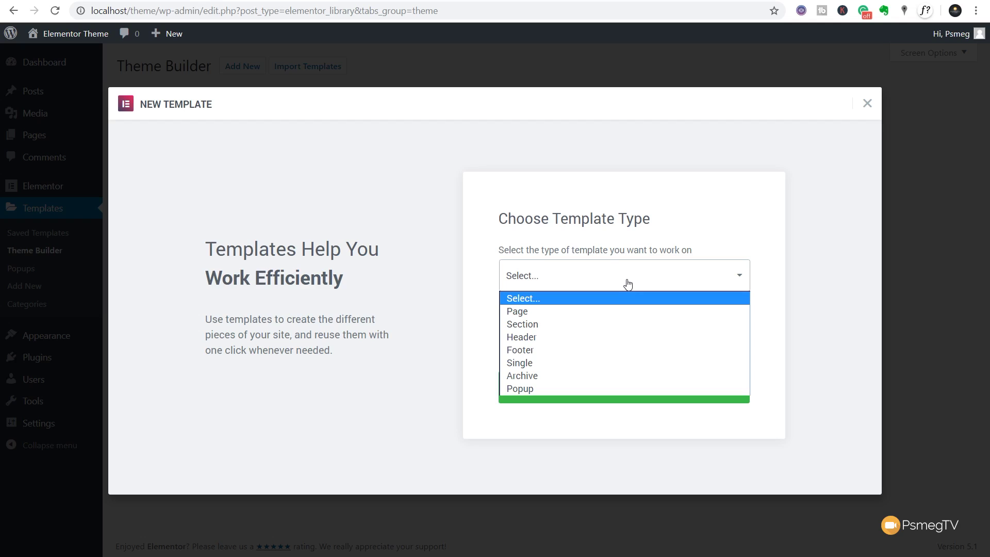
{"action": "left_click", "coordinate": [534, 339]}
{"action": "left_click", "coordinate": [539, 340]}
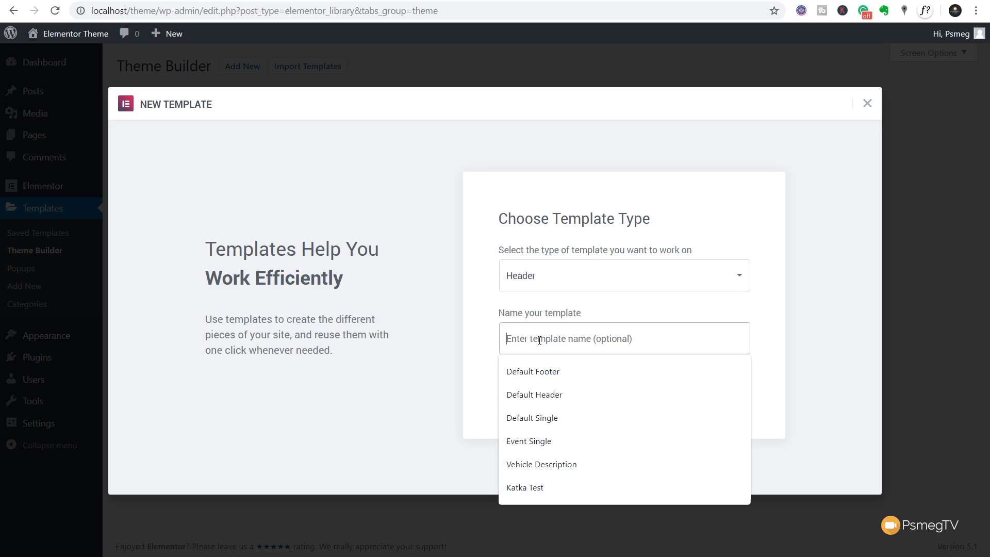
{"action": "left_click", "coordinate": [546, 395]}
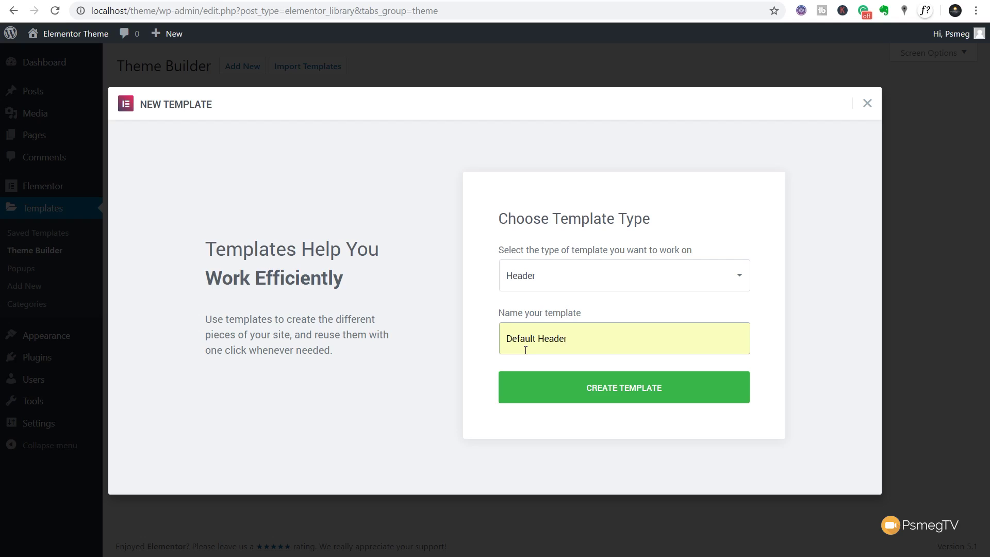
{"action": "left_click", "coordinate": [634, 387]}
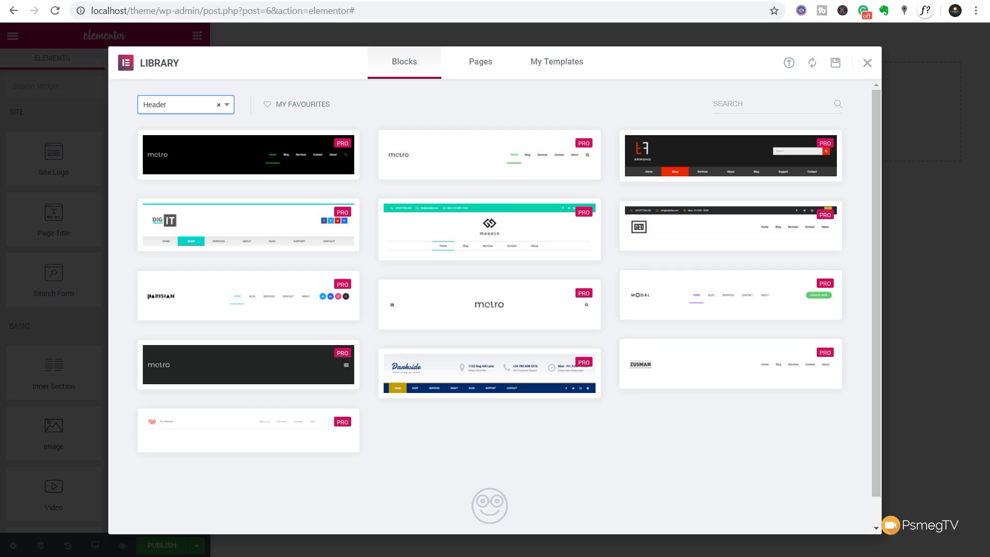
Step: Preview the dark Armond header block with red accents and a search box, and insert it into the template
{"action": "mouse_move", "coordinate": [730, 154]}
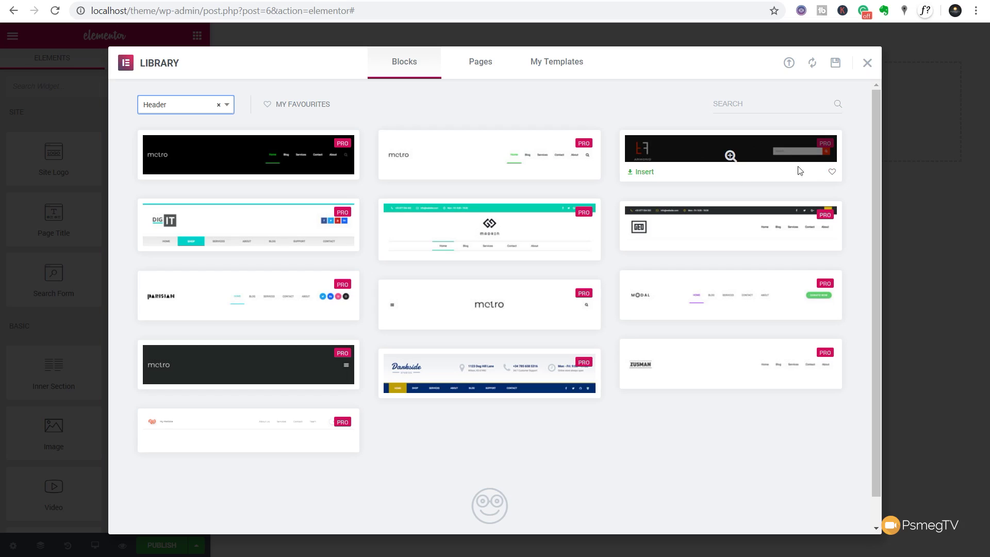
{"action": "left_click", "coordinate": [730, 154]}
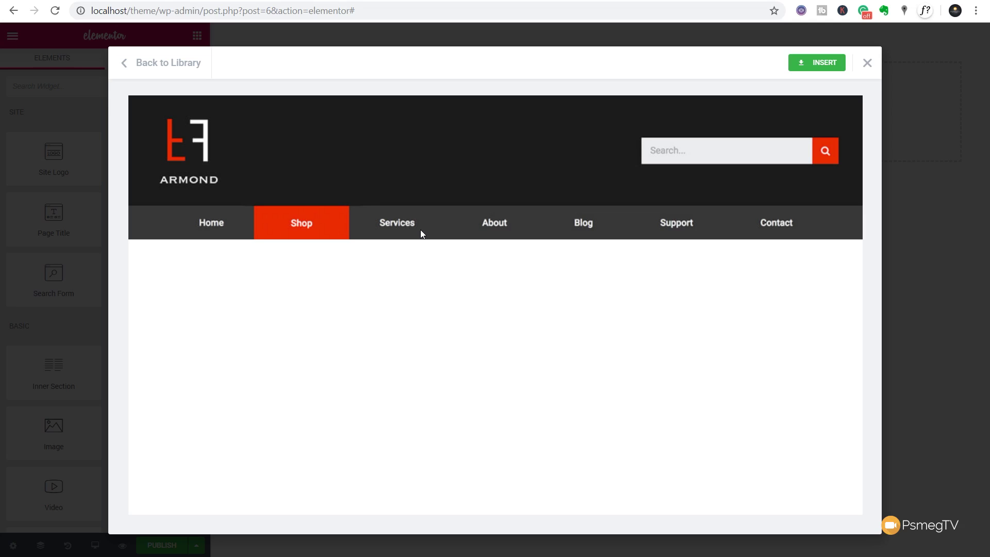
{"action": "left_click", "coordinate": [825, 66]}
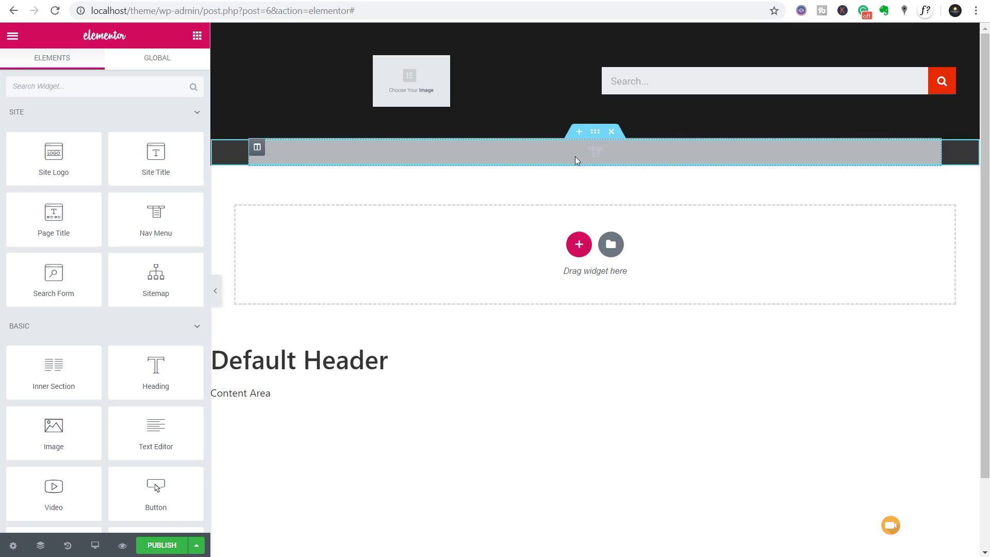
Step: Start publishing the header and add a display condition that includes the Entire Site
{"action": "left_click", "coordinate": [154, 545]}
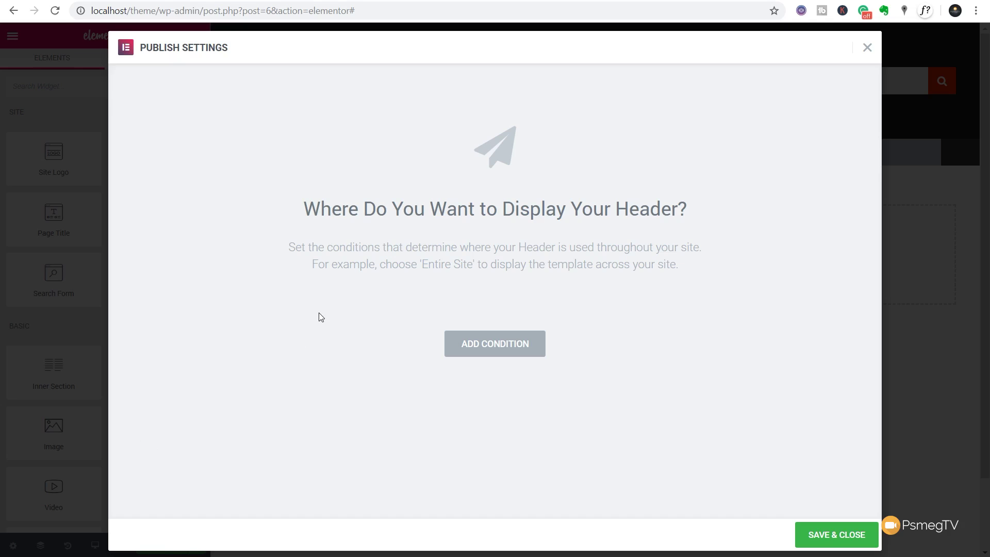
{"action": "left_click", "coordinate": [495, 345]}
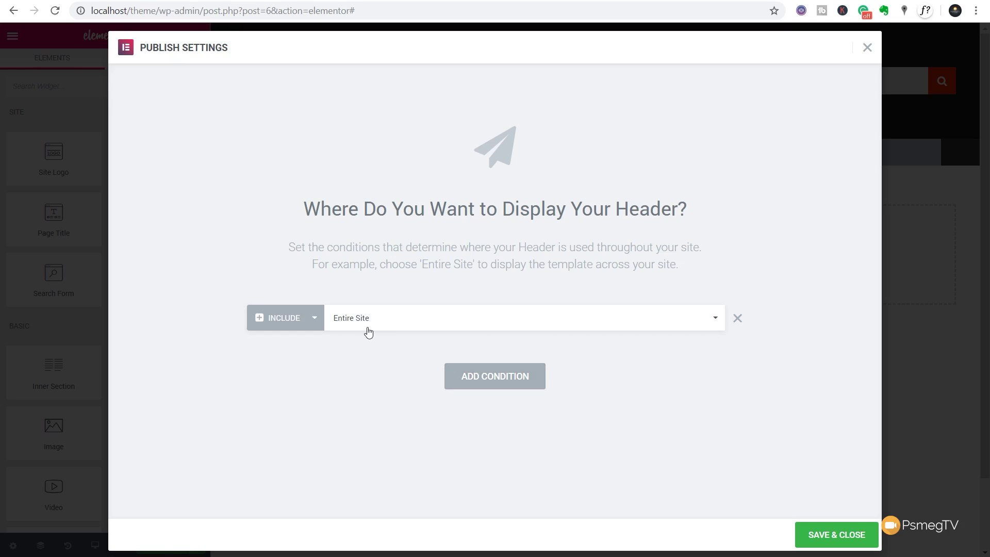
{"action": "left_click", "coordinate": [320, 322]}
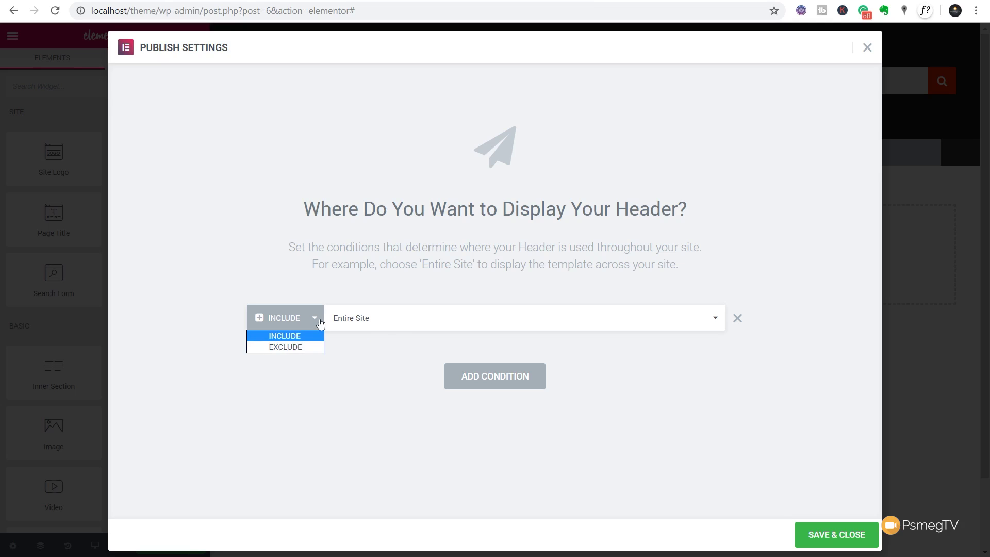
{"action": "left_click", "coordinate": [373, 362]}
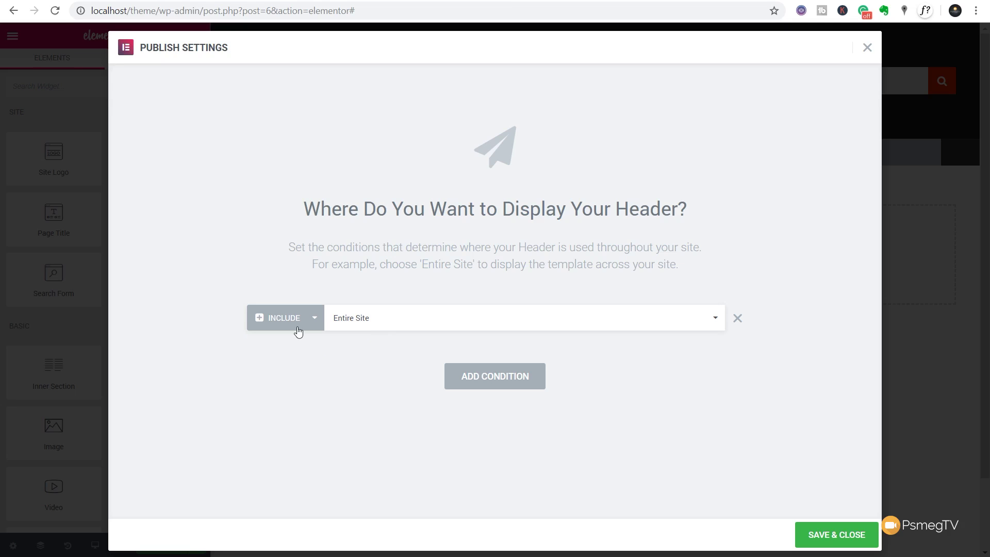
{"action": "left_click", "coordinate": [370, 323]}
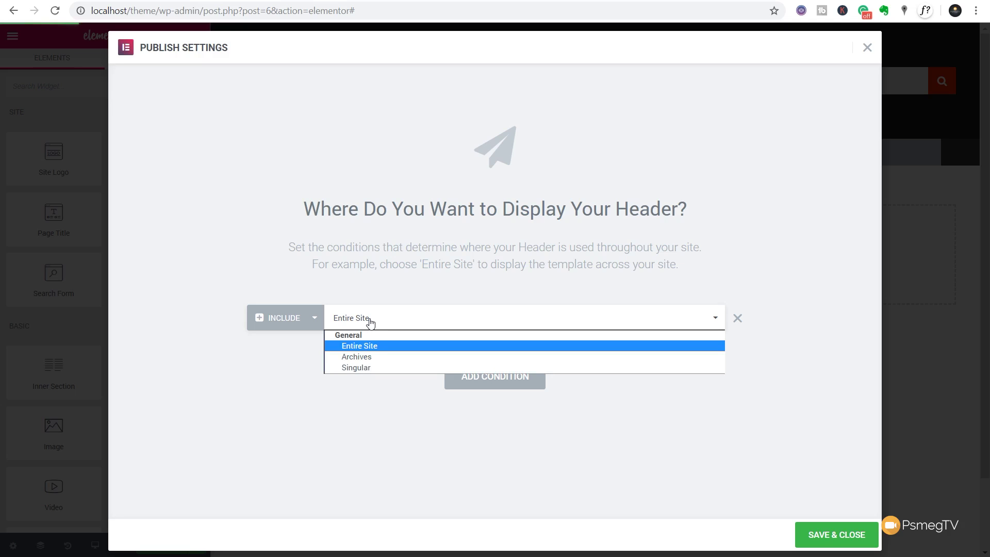
{"action": "left_click", "coordinate": [375, 350]}
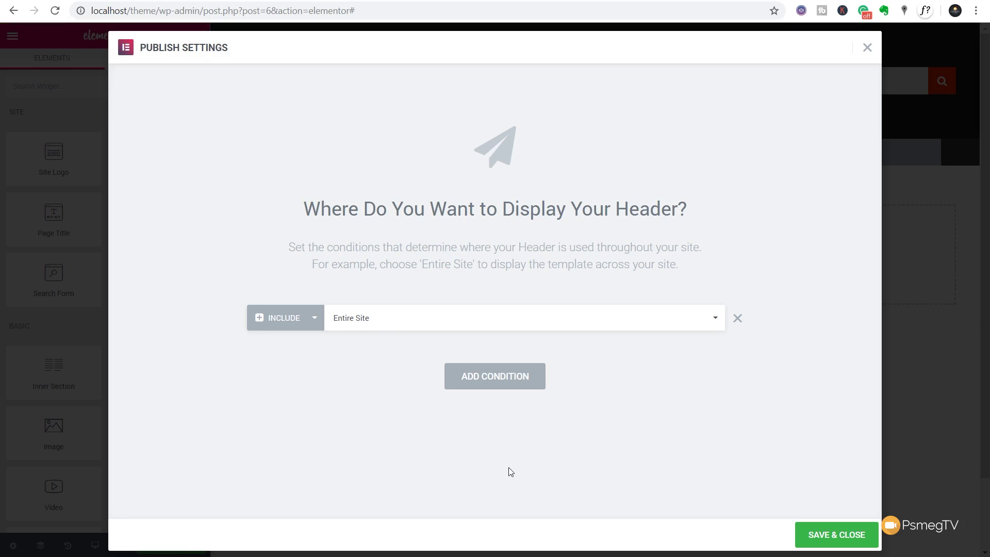
{"action": "left_click", "coordinate": [482, 379]}
{"action": "left_click", "coordinate": [319, 358]}
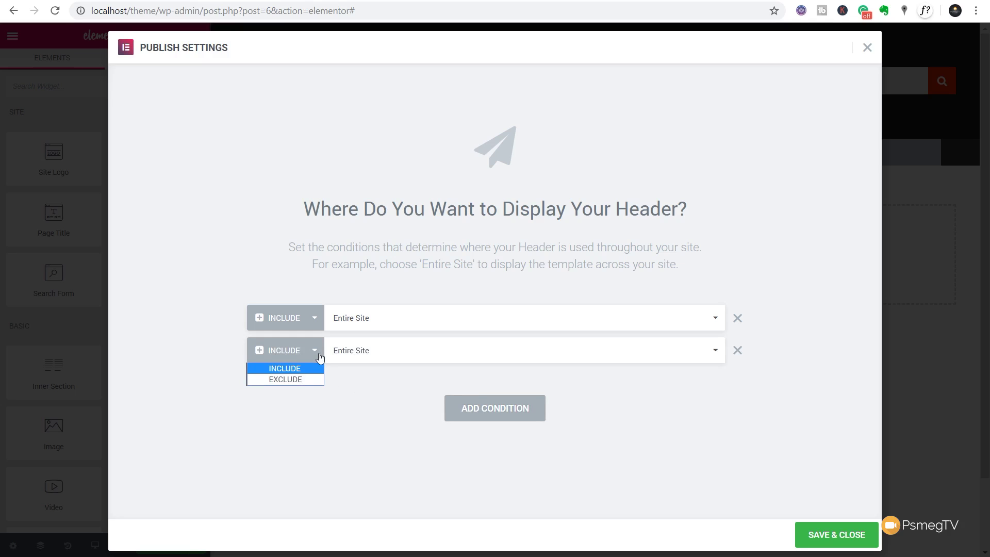
{"action": "left_click", "coordinate": [356, 376]}
{"action": "left_click", "coordinate": [378, 349]}
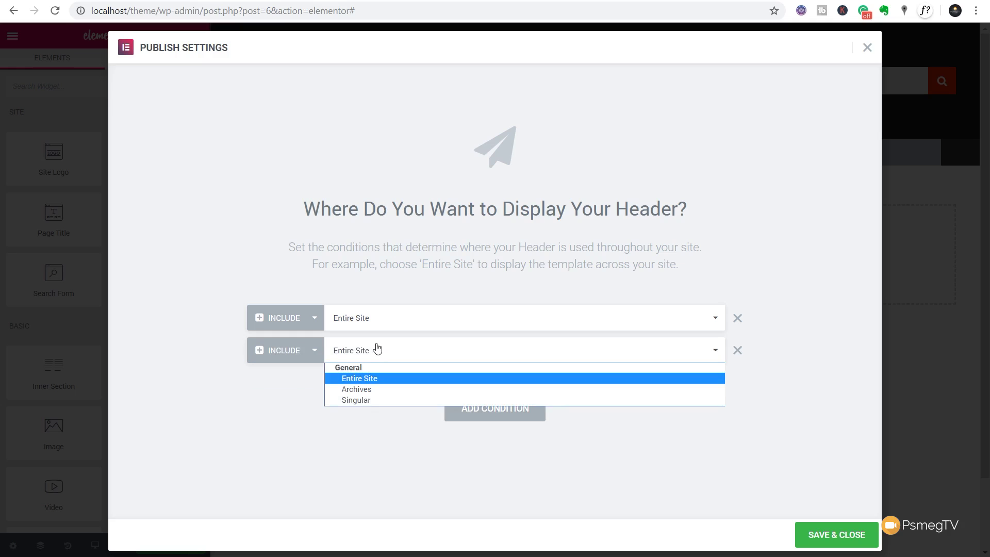
{"action": "left_click", "coordinate": [272, 410]}
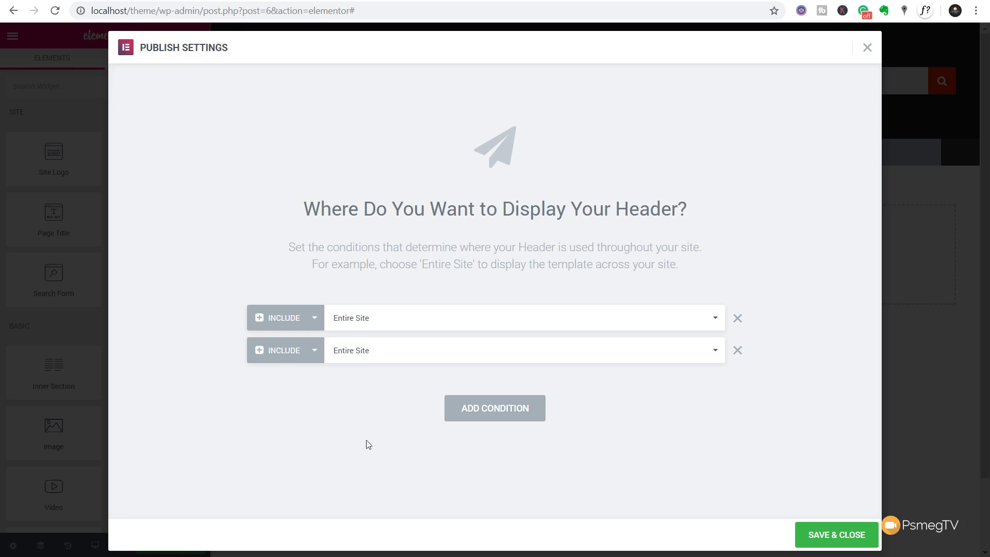
{"action": "left_click", "coordinate": [738, 351]}
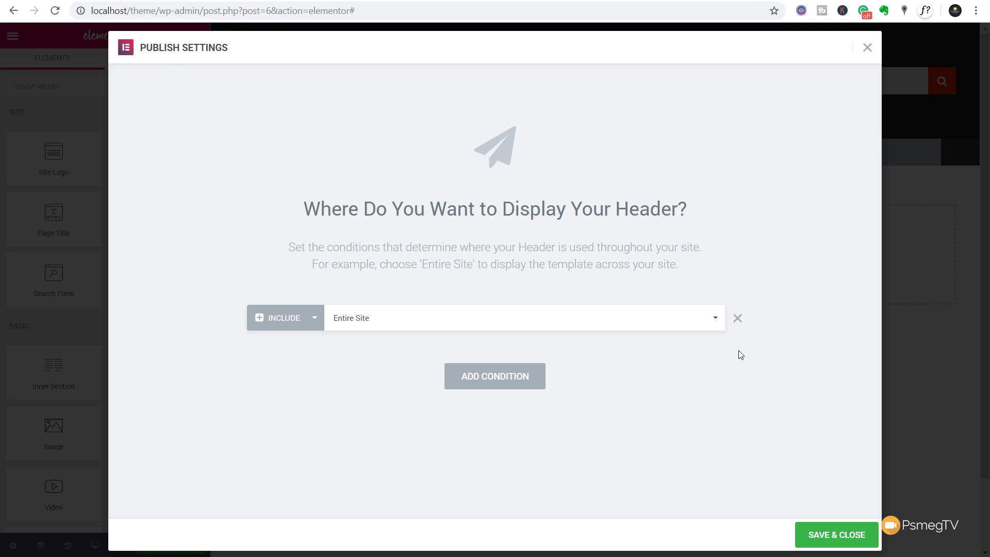
Step: Save the header's display condition, exit to the dashboard and open the Theme Builder template list
{"action": "left_click", "coordinate": [860, 538]}
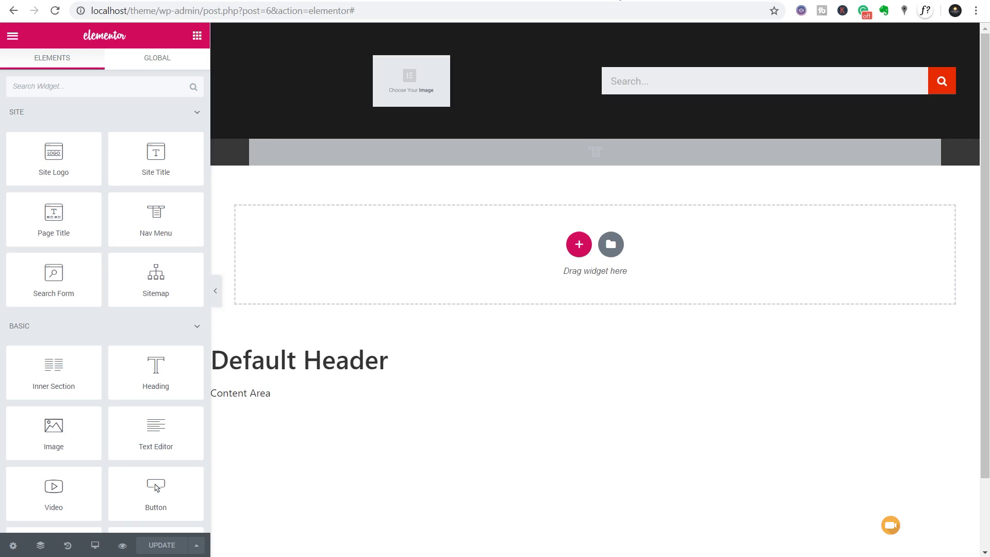
{"action": "left_click", "coordinate": [19, 44]}
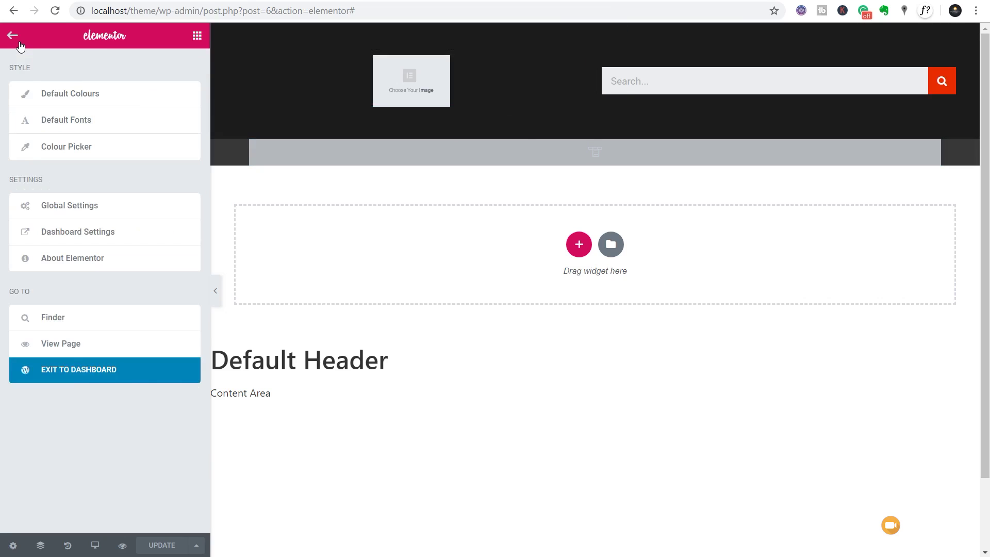
{"action": "left_click", "coordinate": [80, 371]}
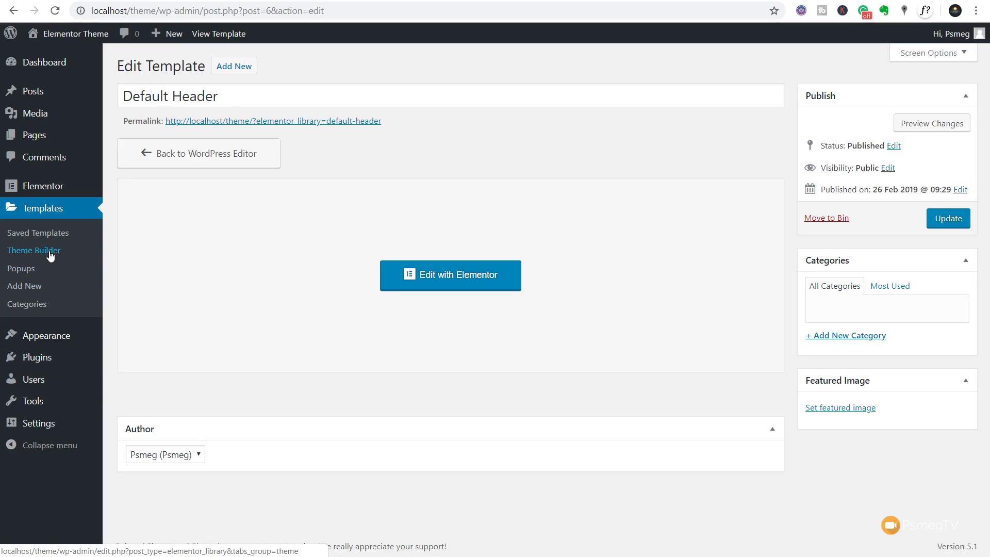
{"action": "left_click", "coordinate": [50, 253]}
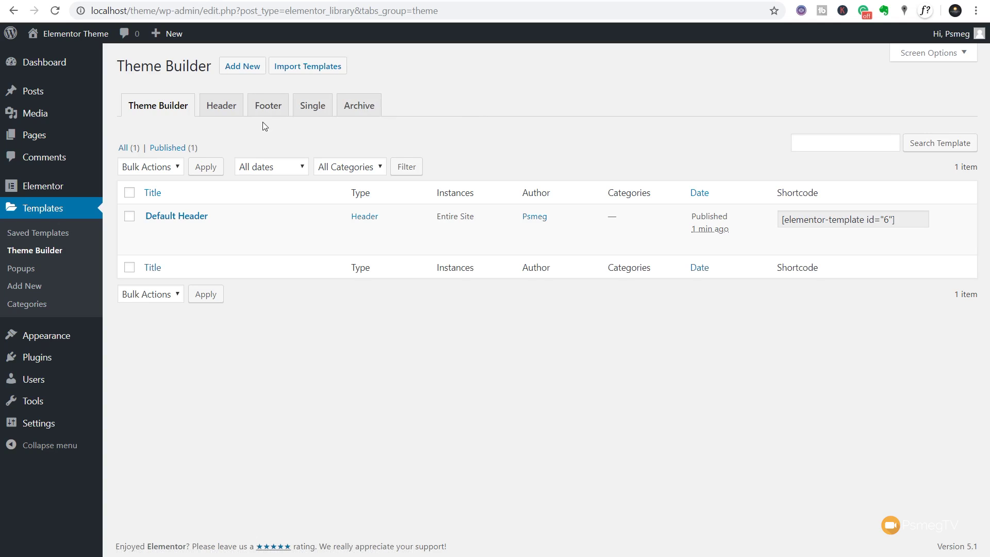
Step: Create a new Theme Builder template of type Footer named Default Footer
{"action": "left_click", "coordinate": [246, 72]}
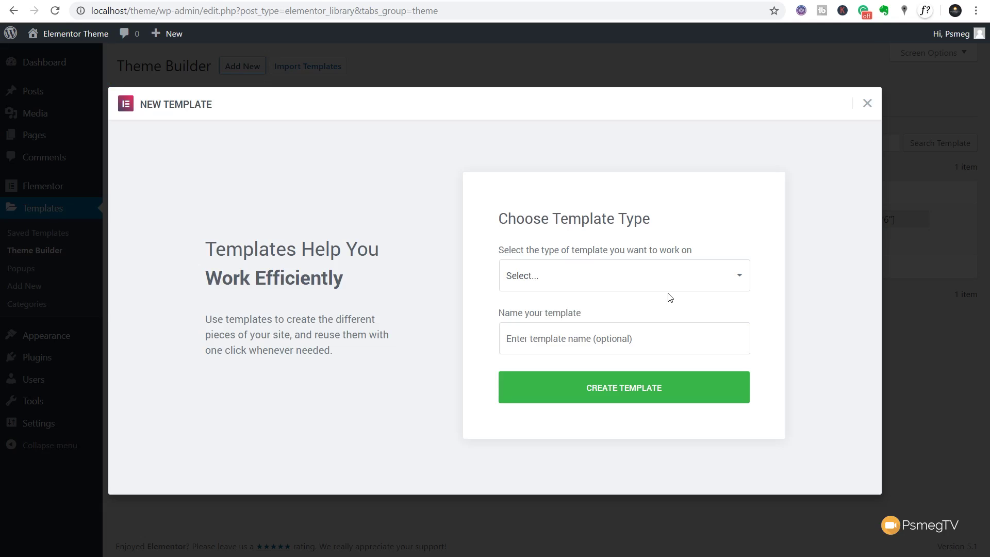
{"action": "left_click", "coordinate": [676, 277]}
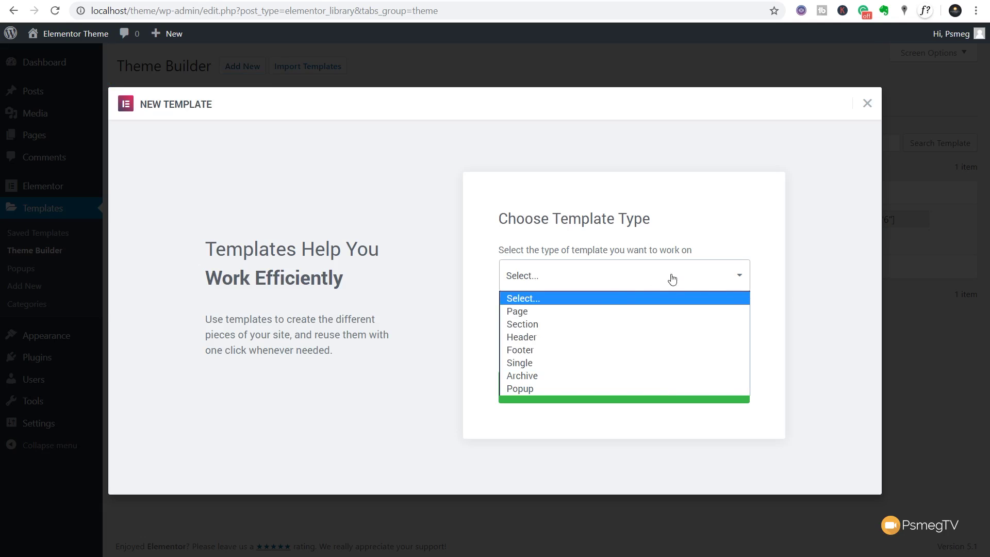
{"action": "left_click", "coordinate": [525, 351]}
{"action": "left_click", "coordinate": [548, 345]}
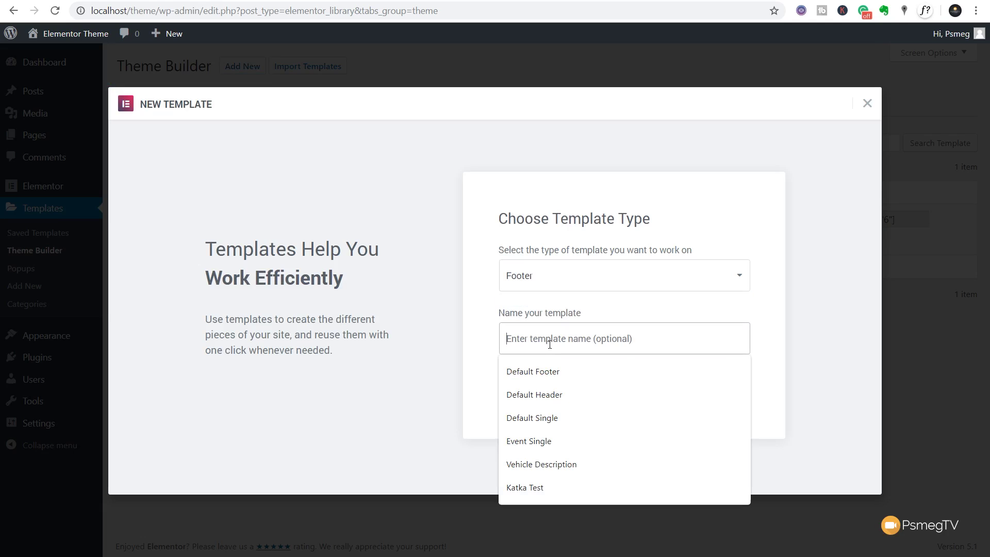
{"action": "left_click", "coordinate": [550, 370]}
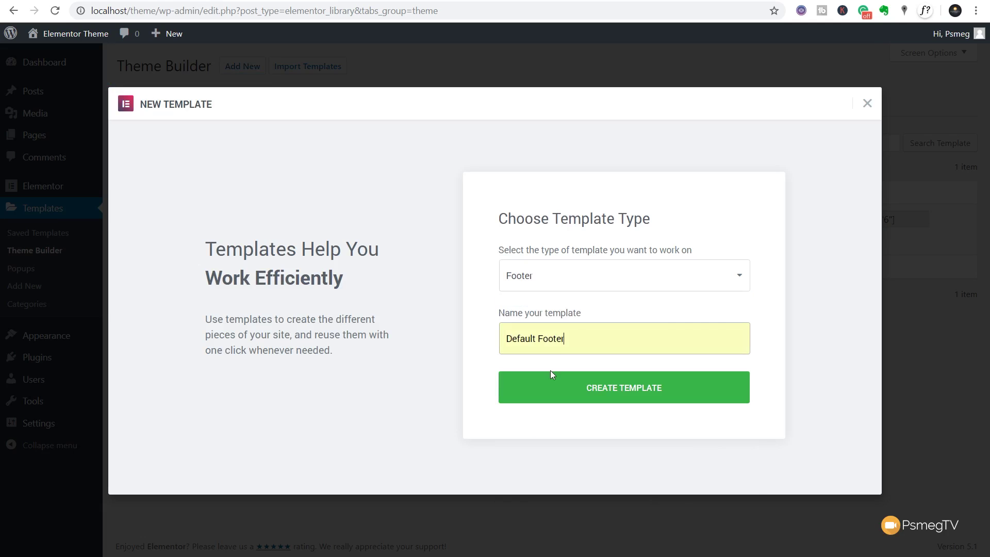
{"action": "left_click", "coordinate": [626, 393]}
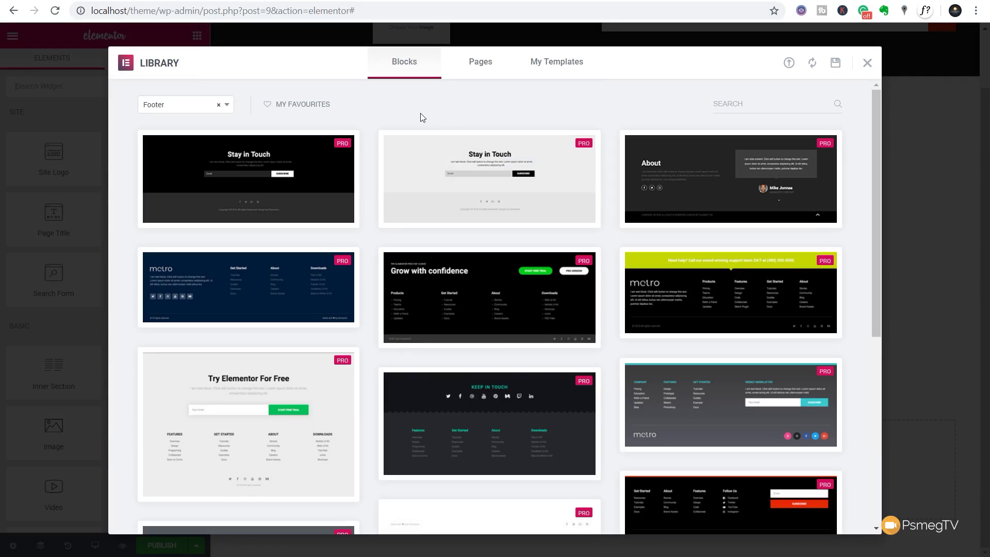
Step: View the saved templates in the library, and filter the blocks by the Footer category again
{"action": "left_click", "coordinate": [566, 66]}
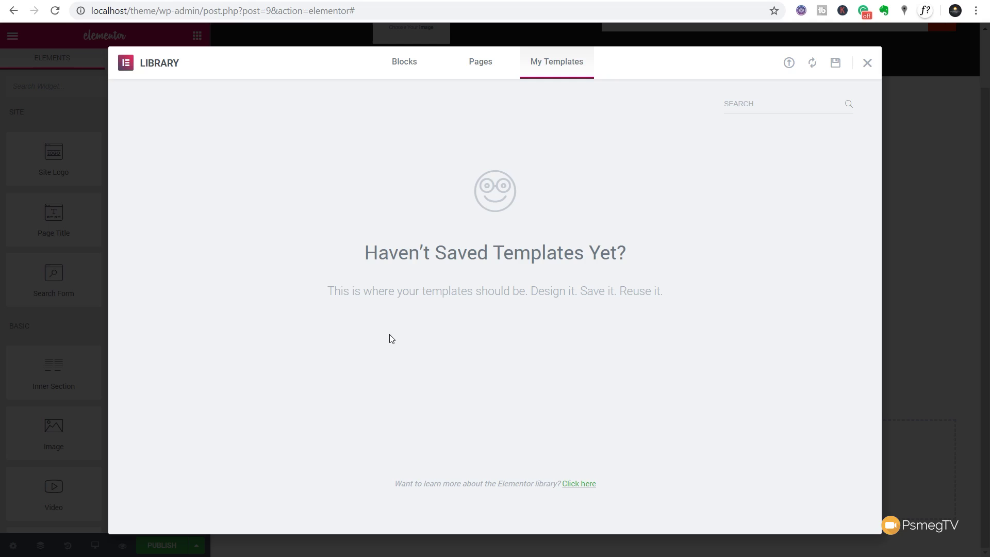
{"action": "left_click", "coordinate": [408, 62]}
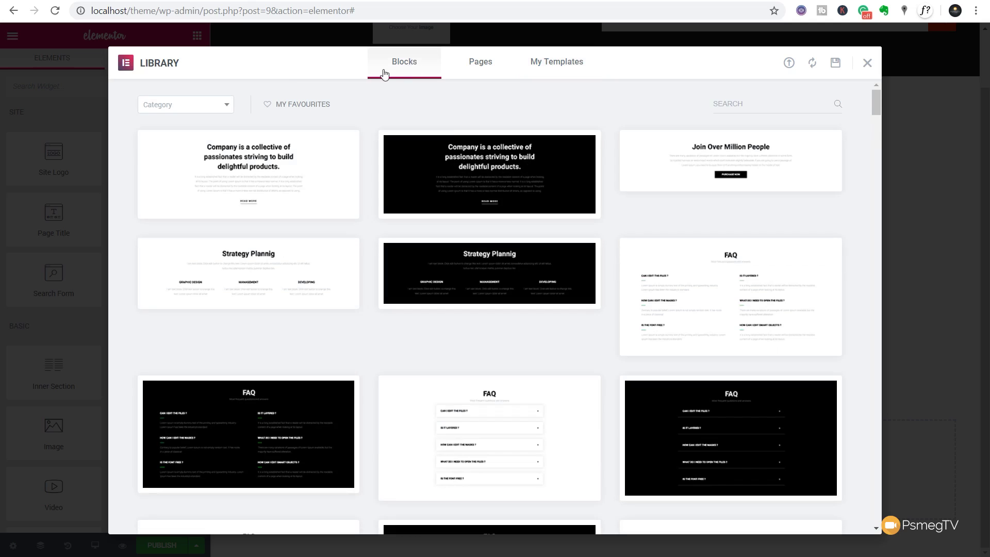
{"action": "left_click", "coordinate": [228, 105]}
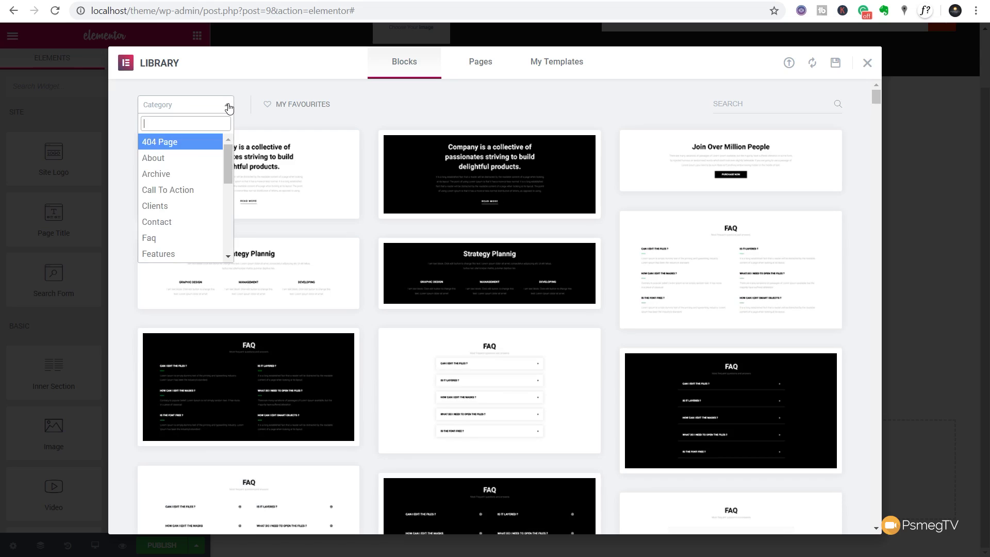
{"action": "type", "text": "footer"}
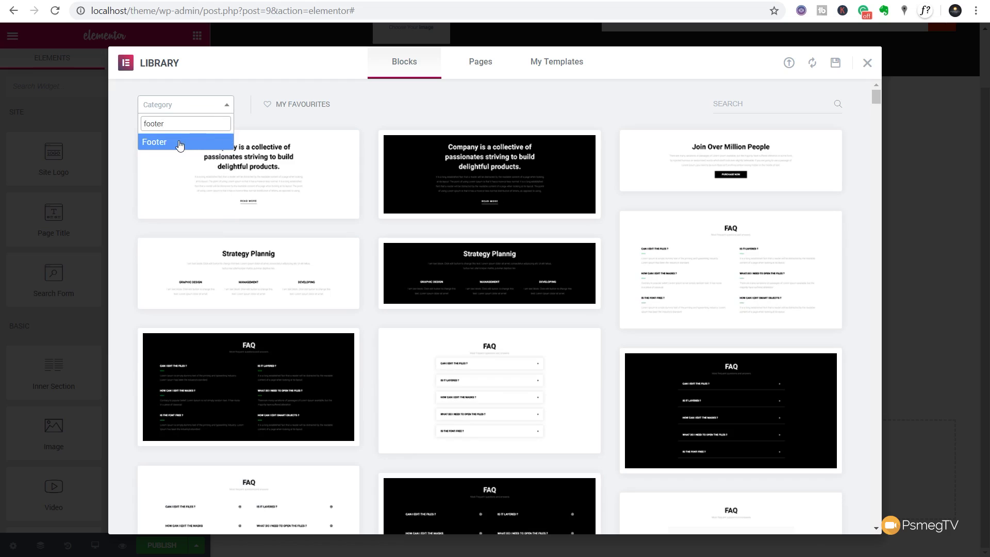
{"action": "left_click", "coordinate": [184, 144]}
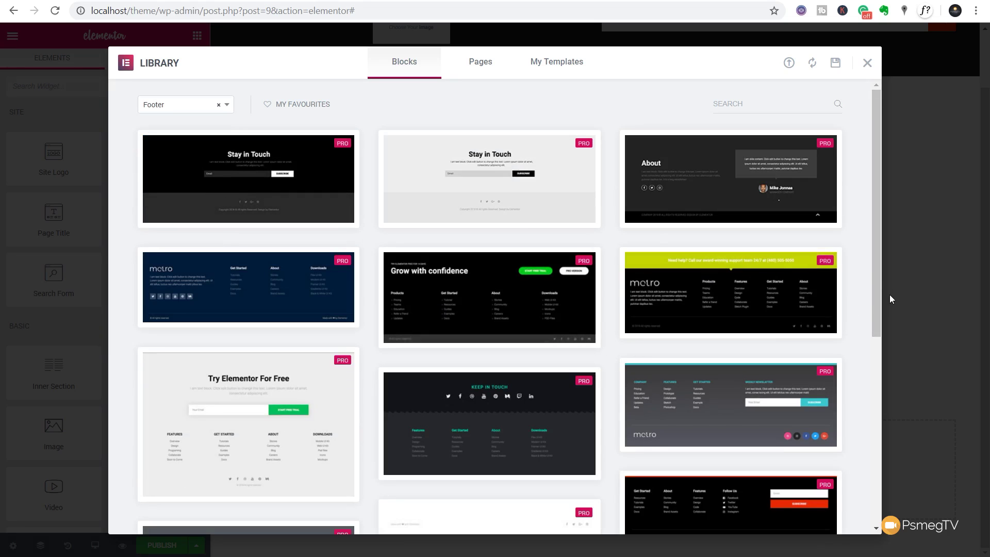
Step: Preview and insert the black Metro footer block with the red Subscribe button, and open its Follow Us icon list for editing
{"action": "left_click_drag", "start_coordinate": [876, 301], "coordinate": [893, 396]}
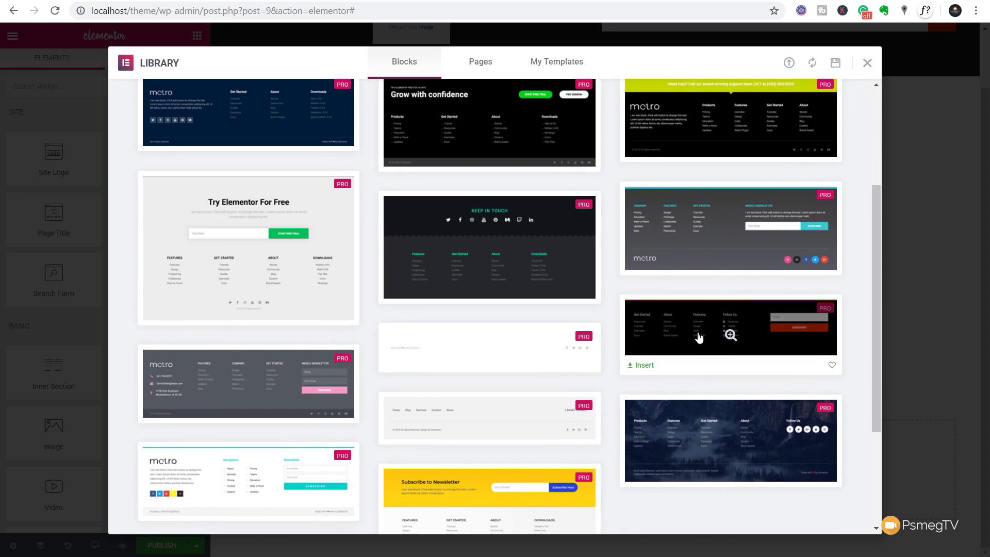
{"action": "left_click", "coordinate": [731, 335]}
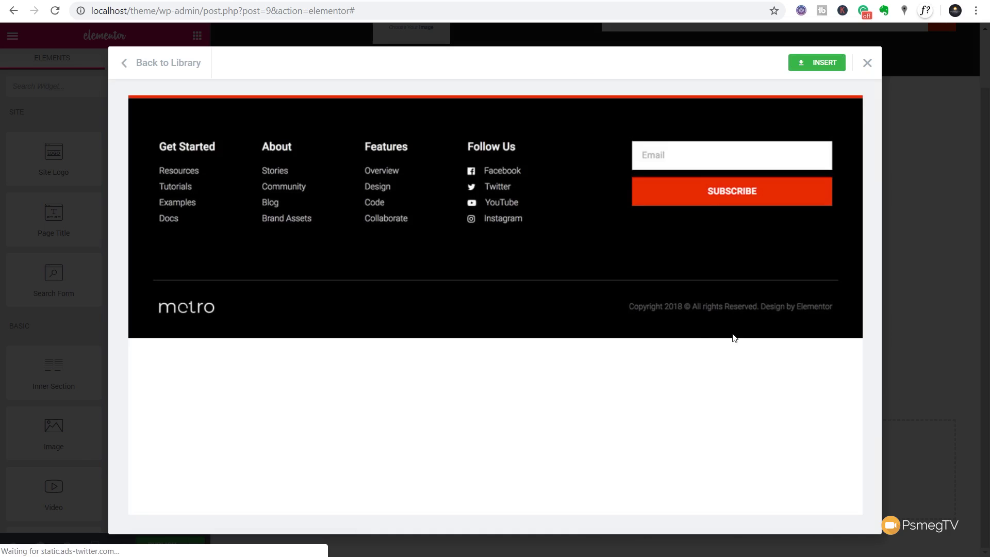
{"action": "left_click", "coordinate": [817, 63]}
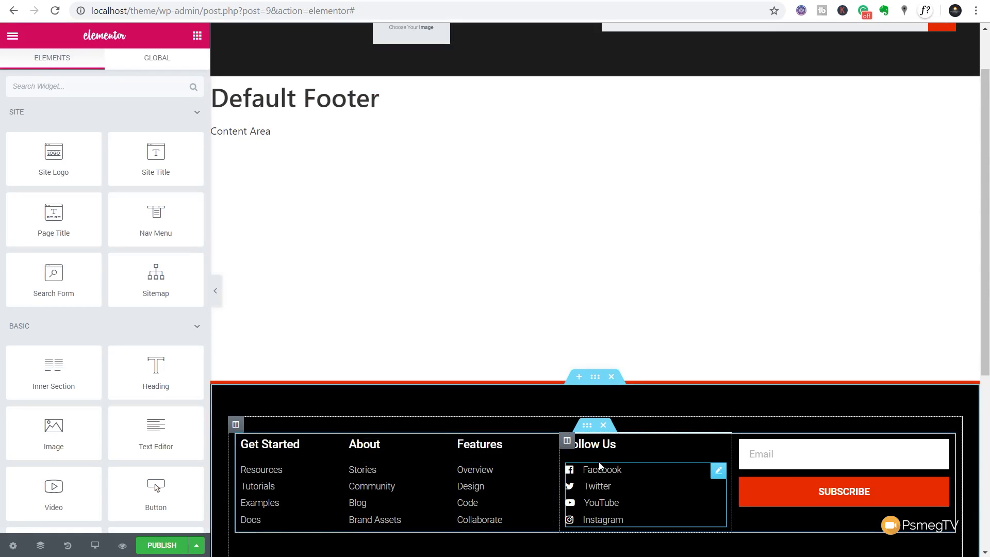
{"action": "left_click", "coordinate": [718, 471]}
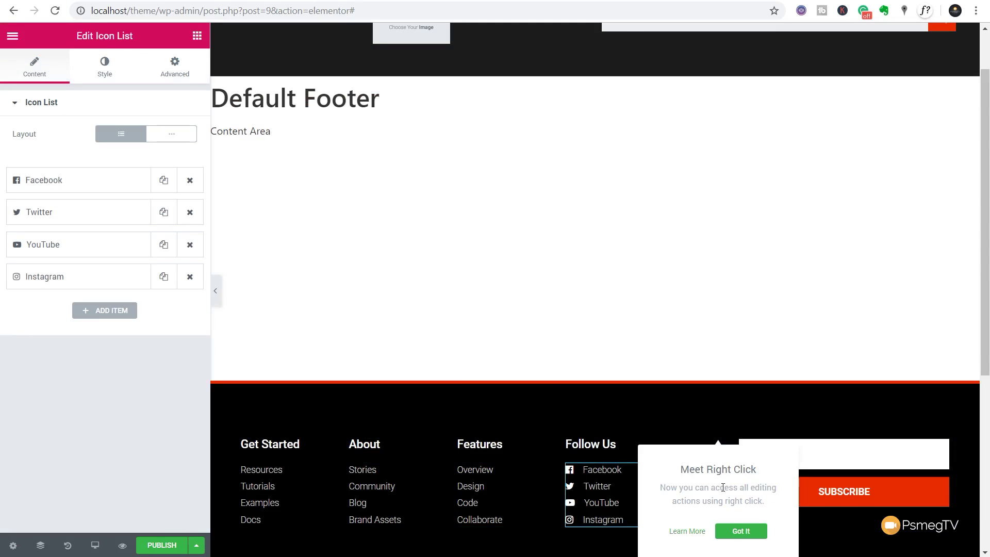
{"action": "left_click", "coordinate": [741, 531]}
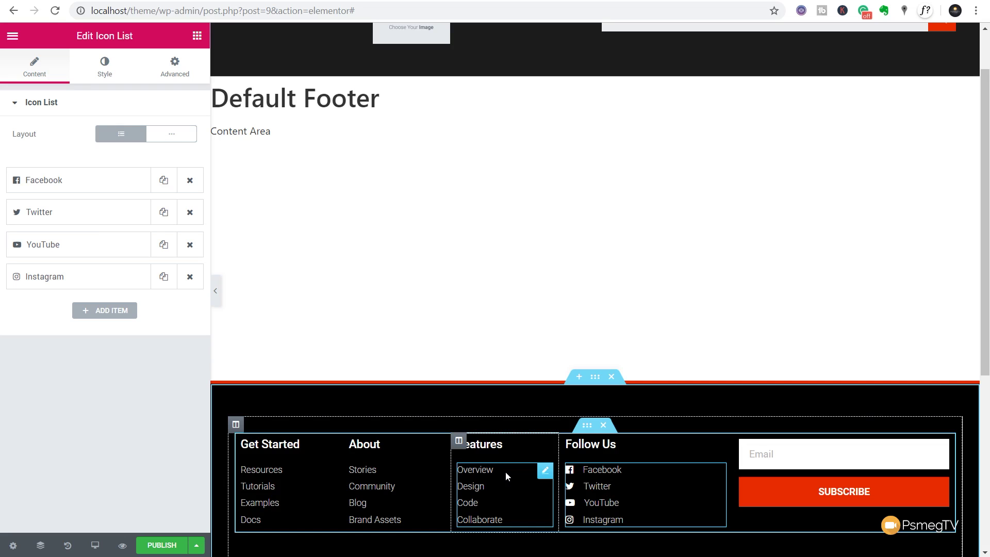
Step: Publish the footer with a display condition that includes the Entire Site
{"action": "left_click", "coordinate": [149, 544]}
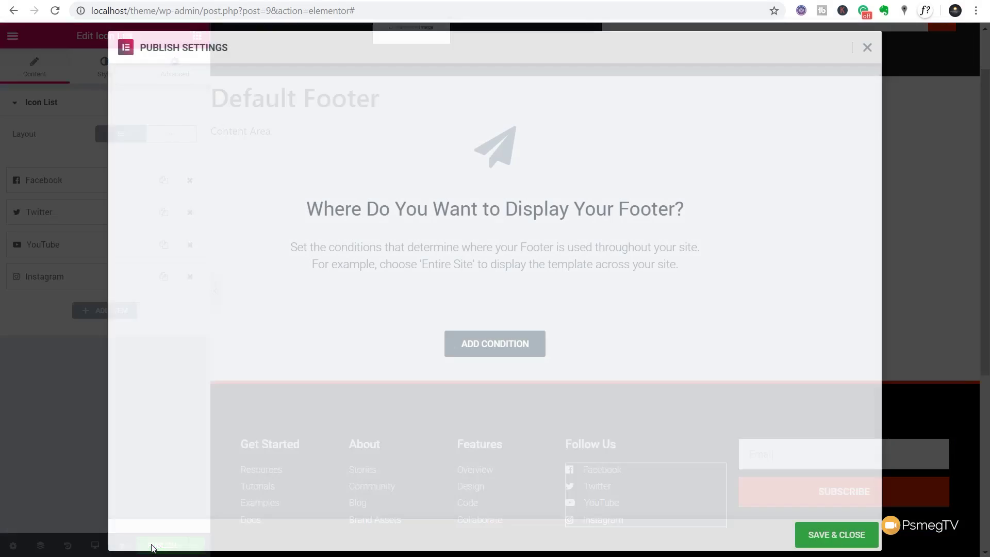
{"action": "left_click", "coordinate": [503, 350]}
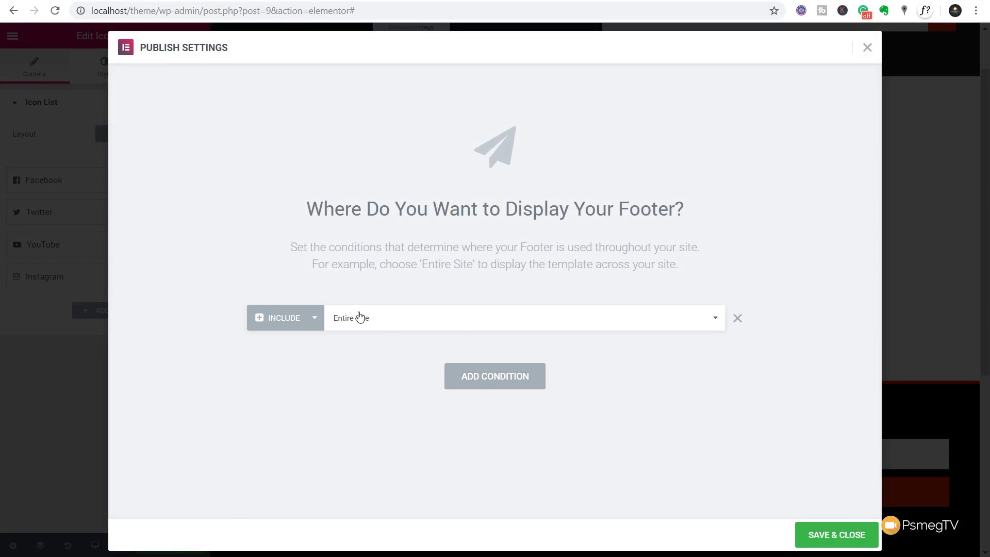
{"action": "left_click", "coordinate": [827, 536]}
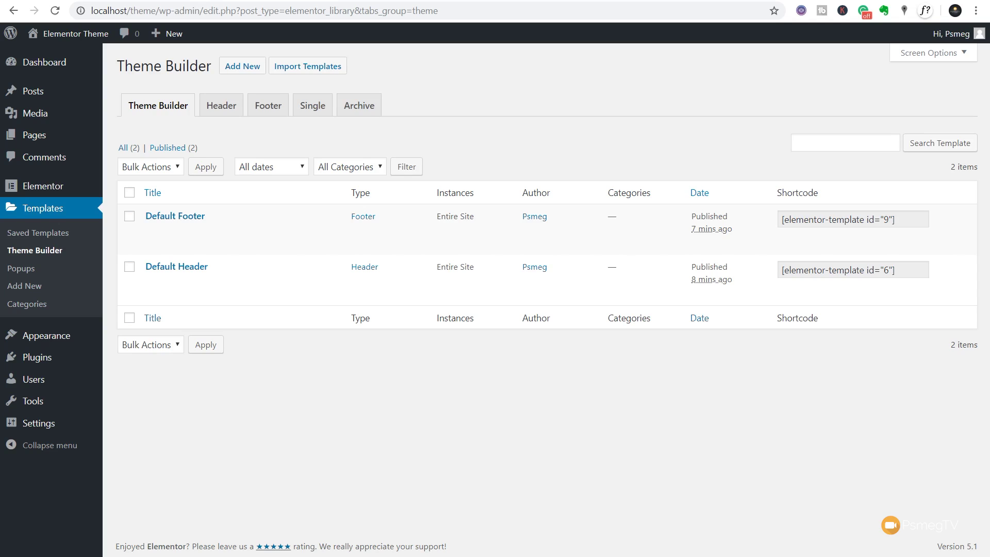
Step: Create a new Theme Builder template of type Archive named Default Archive
{"action": "left_click", "coordinate": [359, 105]}
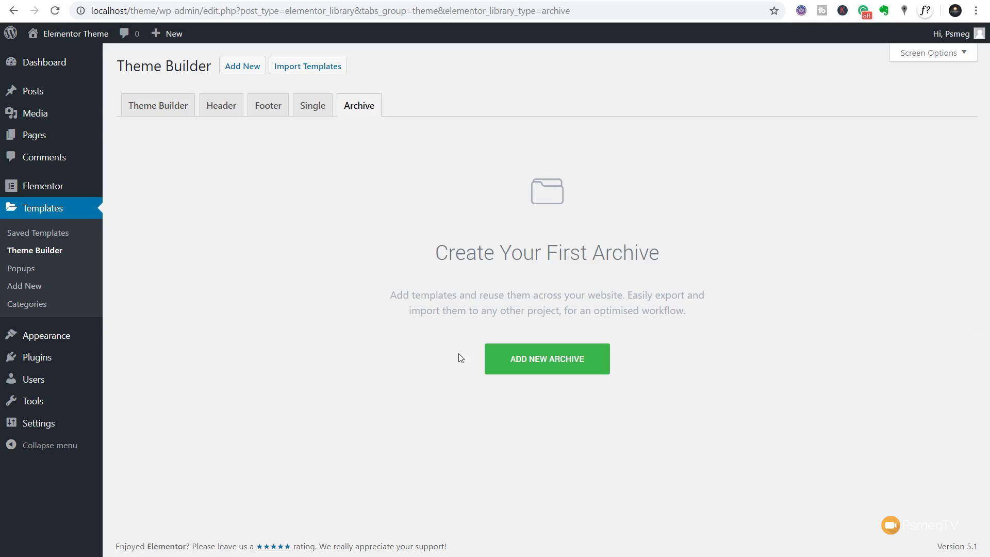
{"action": "left_click", "coordinate": [565, 359]}
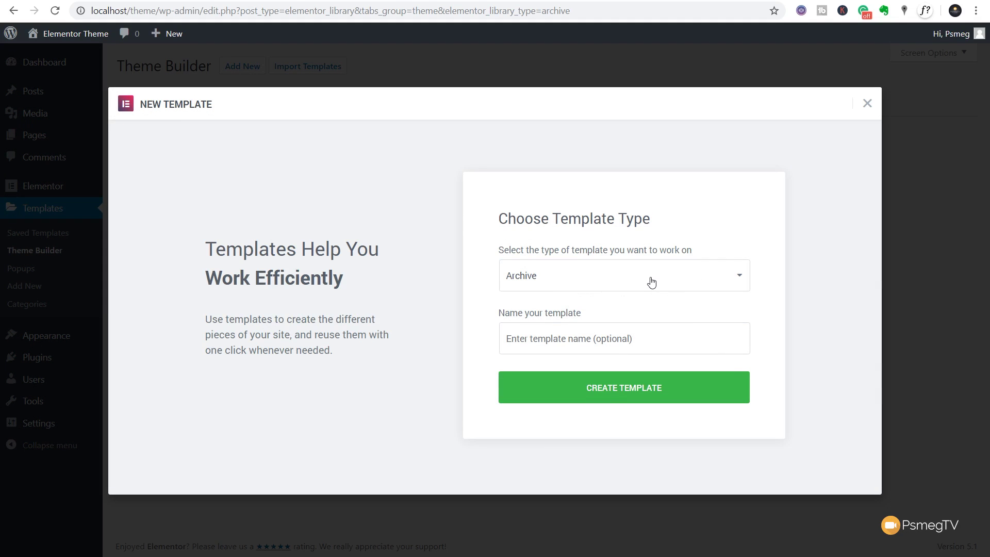
{"action": "left_click", "coordinate": [583, 339]}
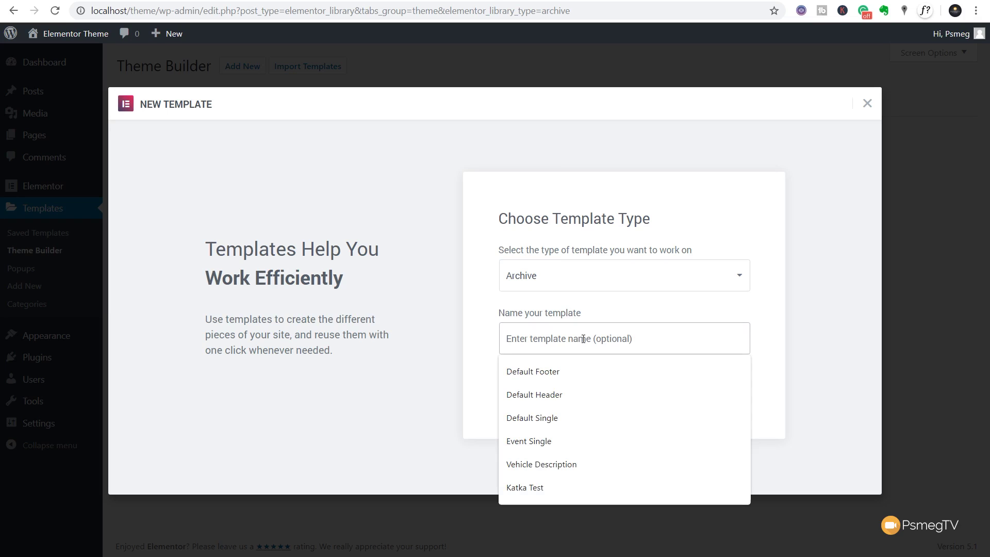
{"action": "type", "text": "Default Archive"}
{"action": "left_click", "coordinate": [620, 399]}
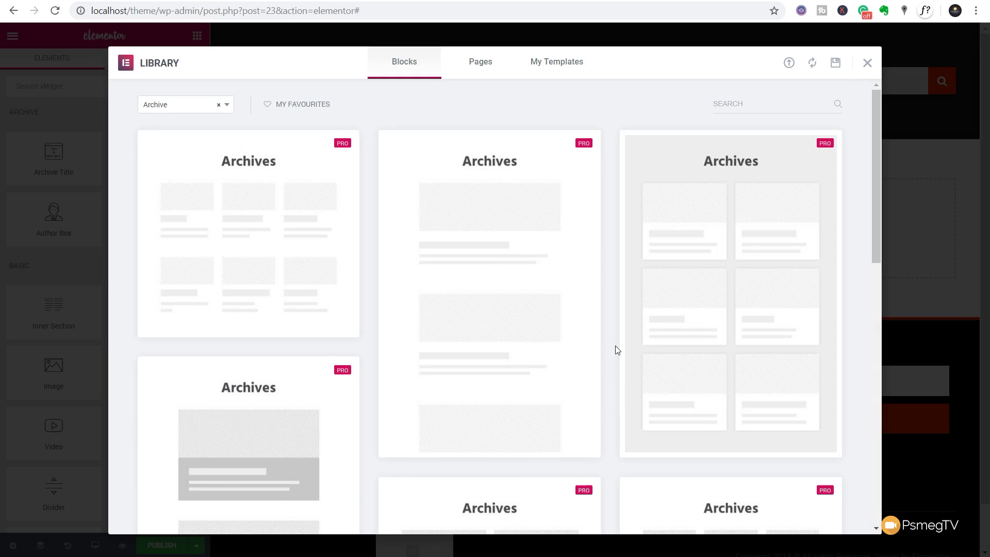
Step: Insert the Archives block with a two-column grid of dark-captioned cards, and look over the post cards in the template
{"action": "scroll", "coordinate": [617, 349], "scroll_direction": "down", "scroll_amount": 5}
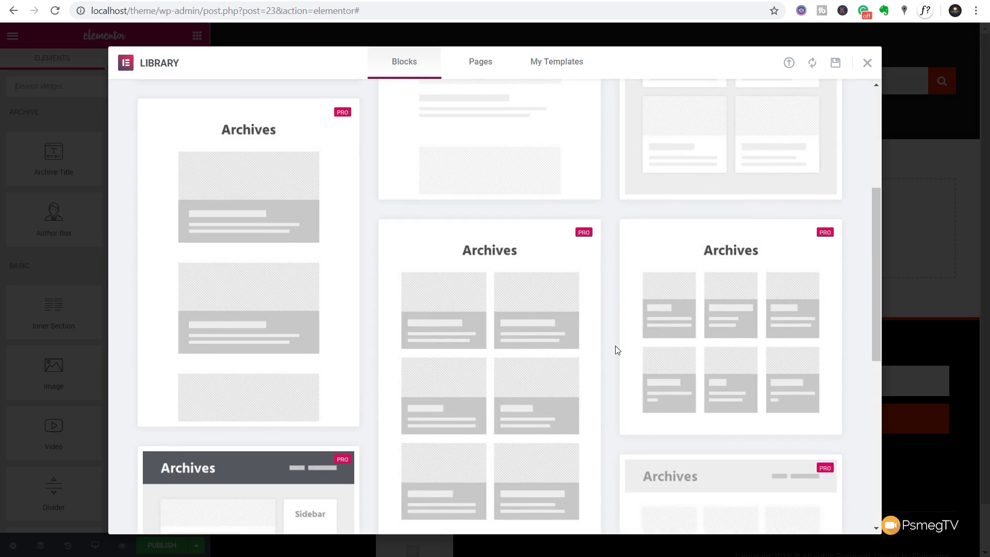
{"action": "scroll", "coordinate": [616, 349], "scroll_direction": "down", "scroll_amount": 5}
{"action": "scroll", "coordinate": [614, 347], "scroll_direction": "up", "scroll_amount": 1}
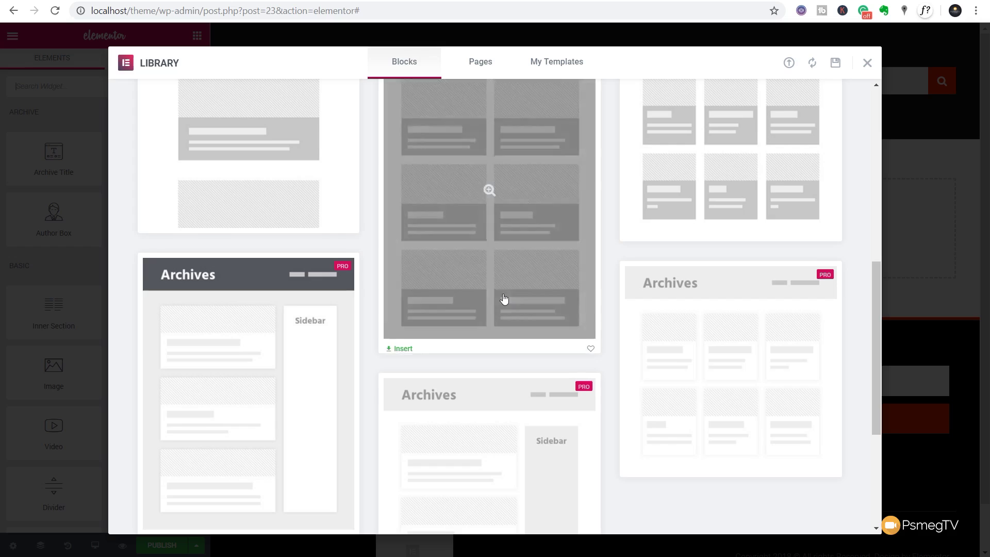
{"action": "scroll", "coordinate": [504, 298], "scroll_direction": "up", "scroll_amount": 1}
{"action": "scroll", "coordinate": [503, 298], "scroll_direction": "up", "scroll_amount": 1}
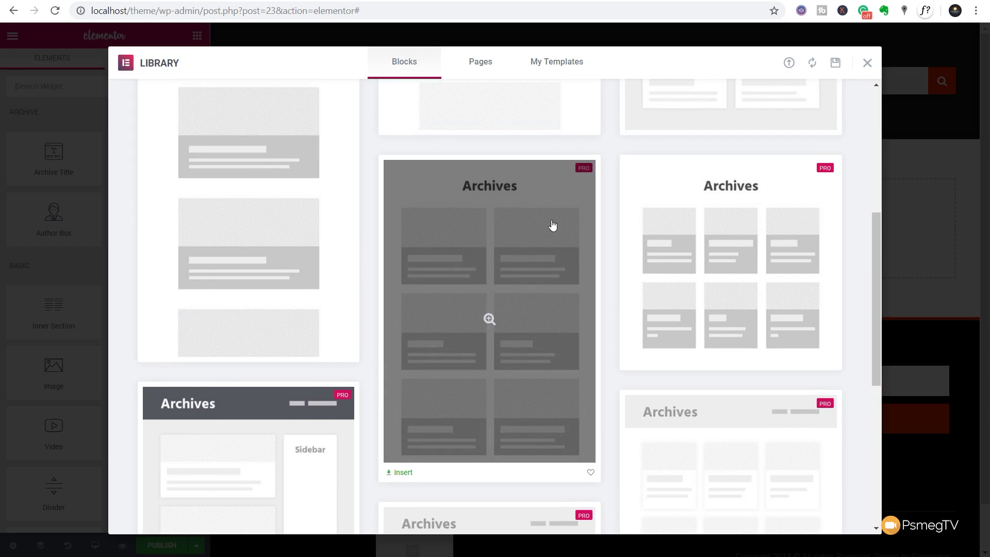
{"action": "left_click", "coordinate": [403, 472]}
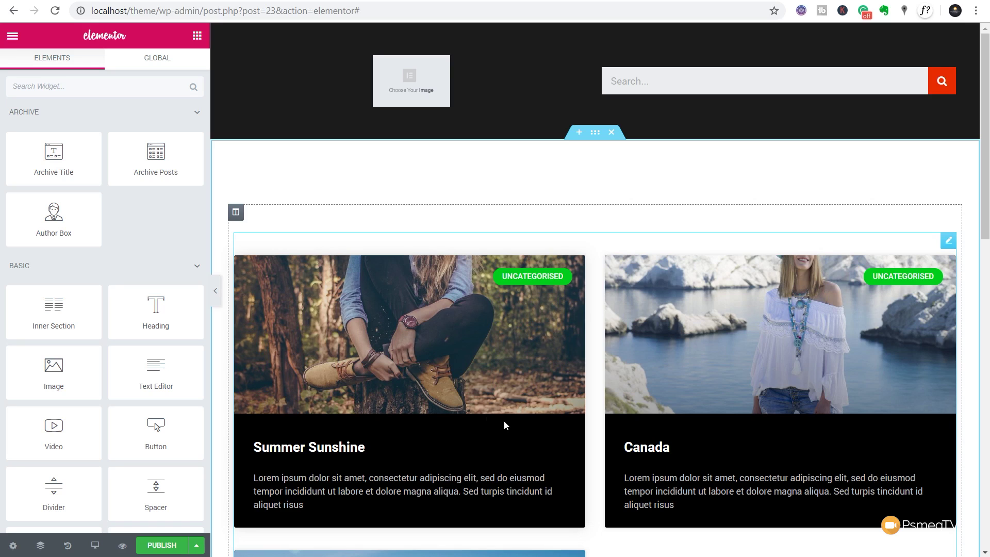
{"action": "scroll", "coordinate": [524, 404], "scroll_direction": "down", "scroll_amount": 4}
{"action": "scroll", "coordinate": [526, 404], "scroll_direction": "down", "scroll_amount": 4}
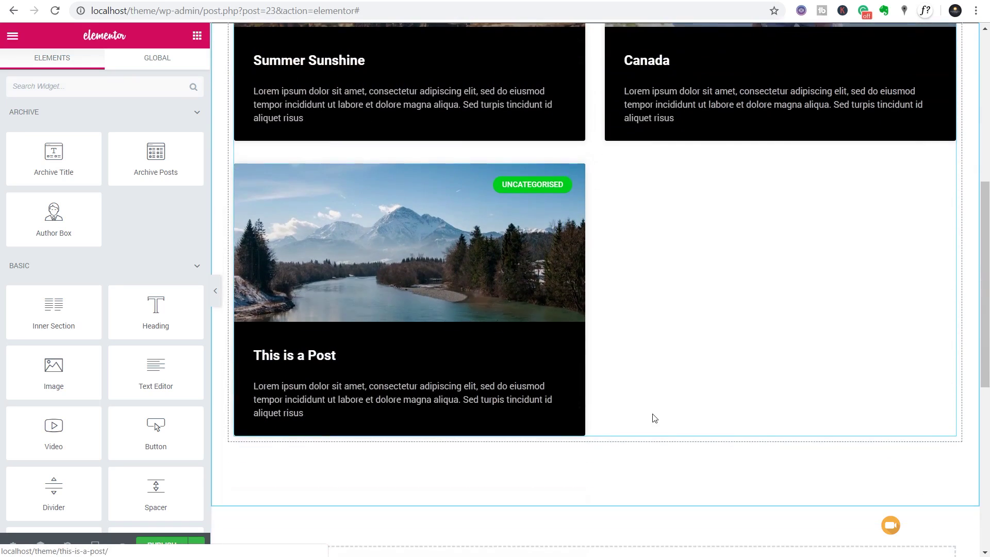
Step: Open the Archive Posts widget for editing and set its layout to 1 column
{"action": "scroll", "coordinate": [670, 419], "scroll_direction": "up", "scroll_amount": 5}
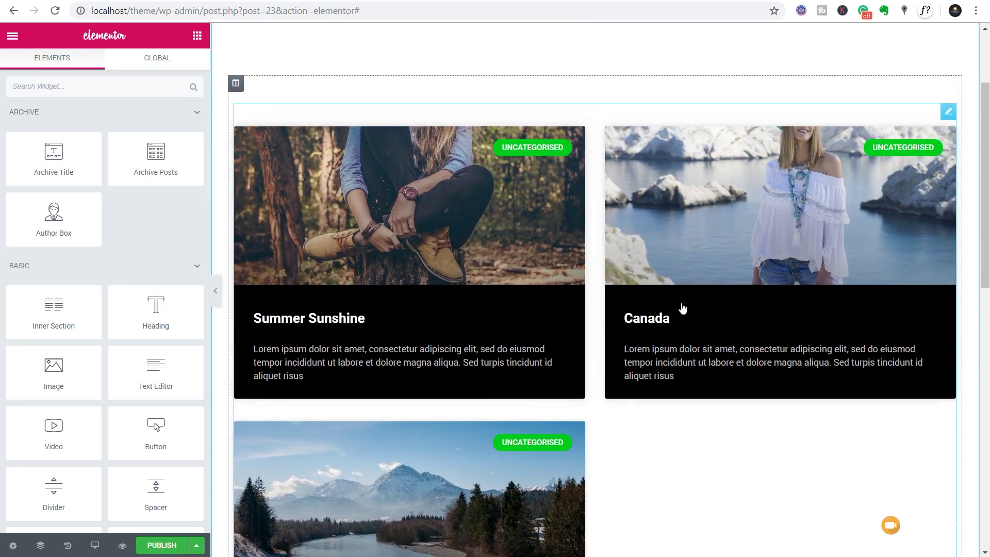
{"action": "left_click", "coordinate": [949, 113]}
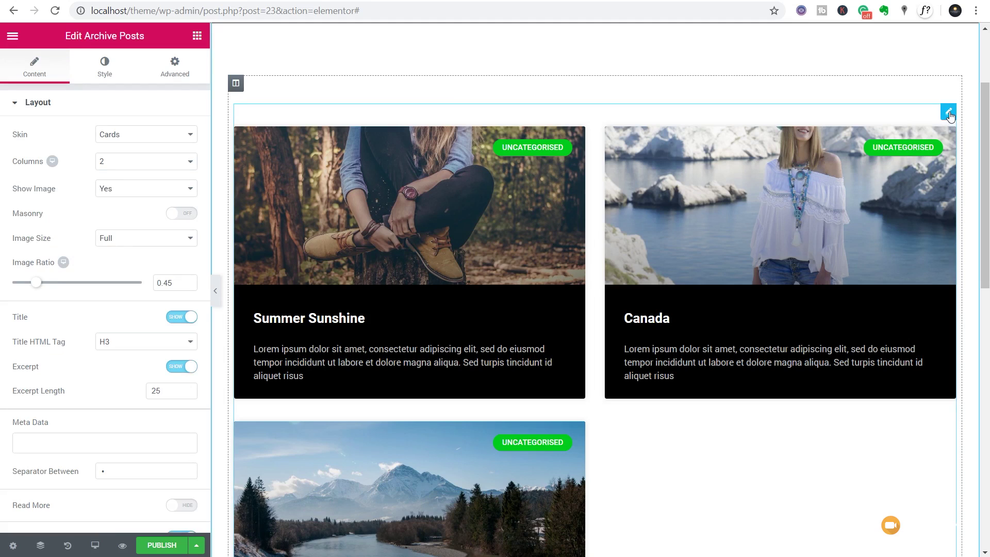
{"action": "left_click", "coordinate": [166, 162]}
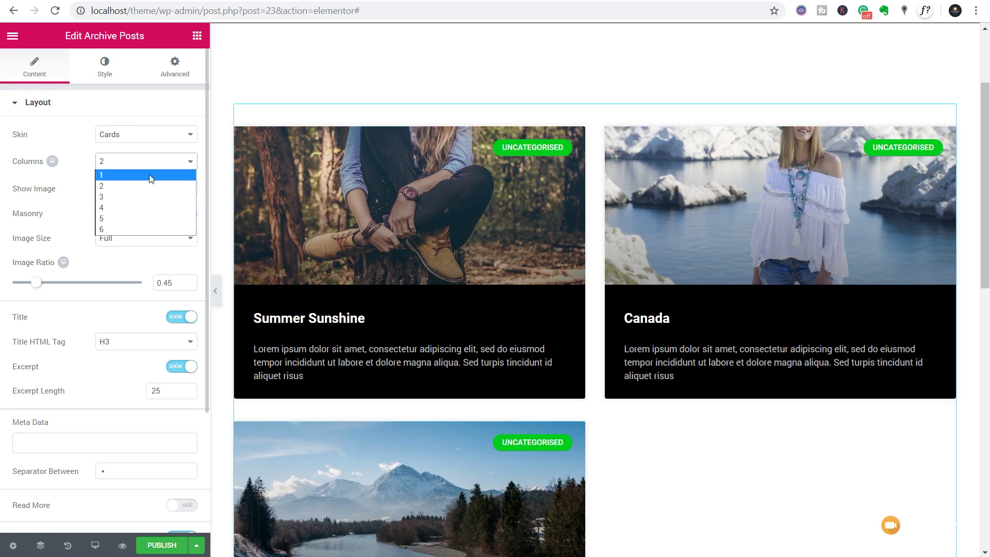
{"action": "left_click", "coordinate": [151, 176]}
{"action": "scroll", "coordinate": [742, 327], "scroll_direction": "down", "scroll_amount": 5}
{"action": "scroll", "coordinate": [744, 326], "scroll_direction": "down", "scroll_amount": 10}
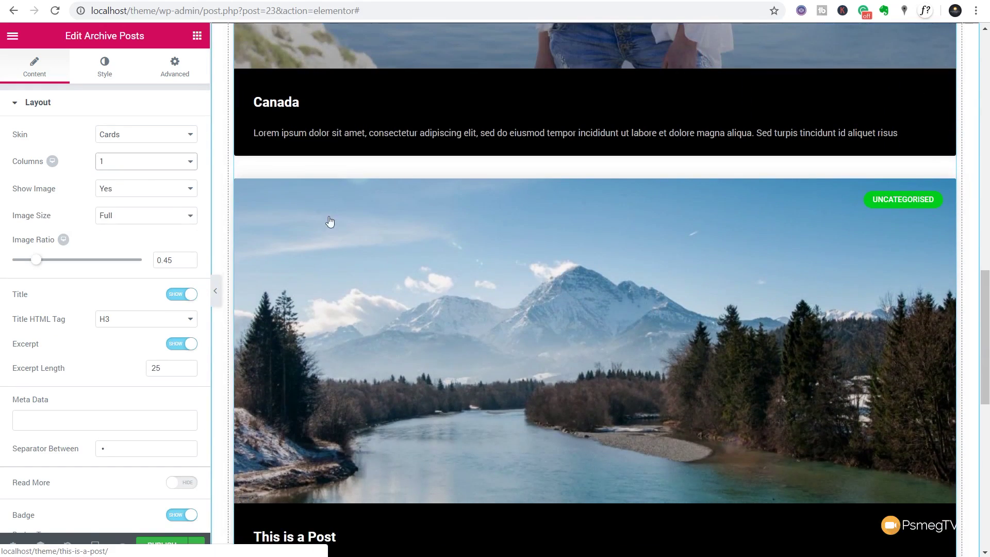
Step: Try a 3-column layout for the archive posts
{"action": "left_click", "coordinate": [190, 163]}
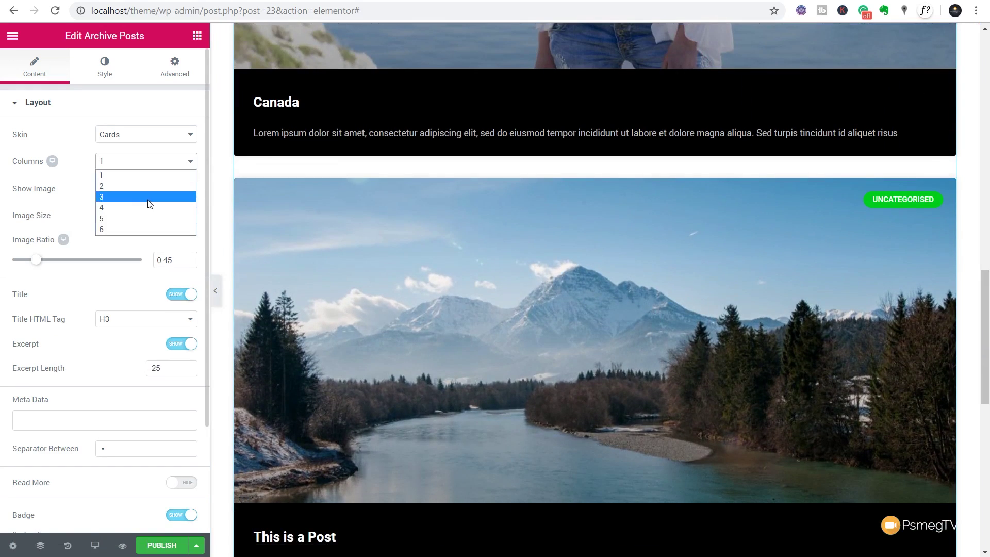
{"action": "left_click", "coordinate": [148, 198]}
{"action": "scroll", "coordinate": [567, 284], "scroll_direction": "up", "scroll_amount": 6}
{"action": "scroll", "coordinate": [564, 315], "scroll_direction": "up", "scroll_amount": 1}
Step: Try the Classic skin on the archive posts, and switch the skin back to Cards
{"action": "left_click", "coordinate": [166, 134]}
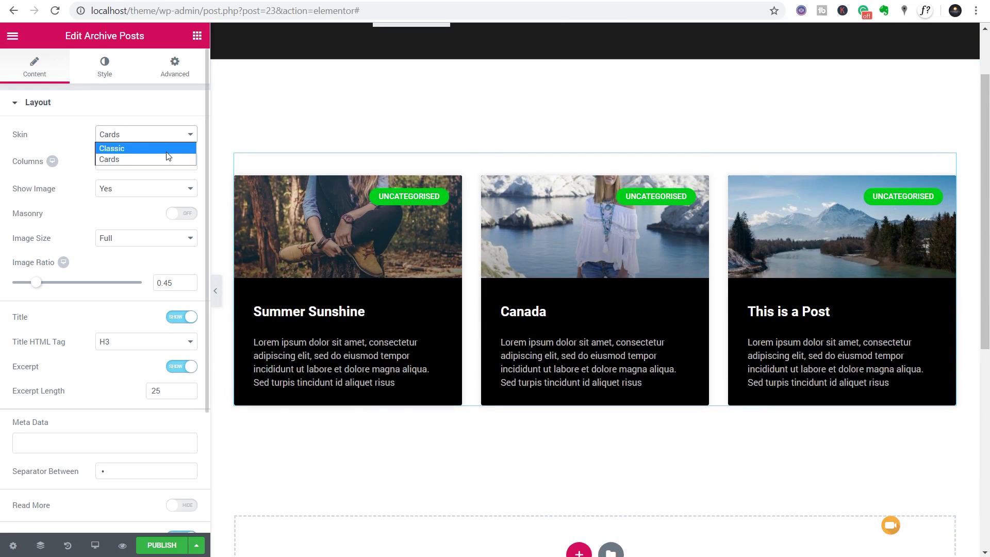
{"action": "left_click", "coordinate": [166, 148]}
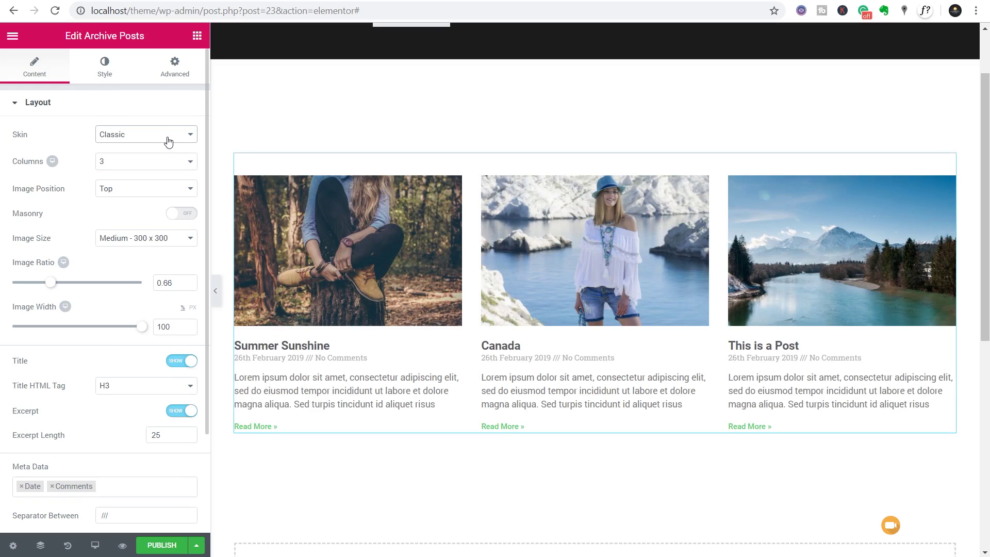
{"action": "left_click", "coordinate": [165, 137]}
{"action": "left_click", "coordinate": [148, 156]}
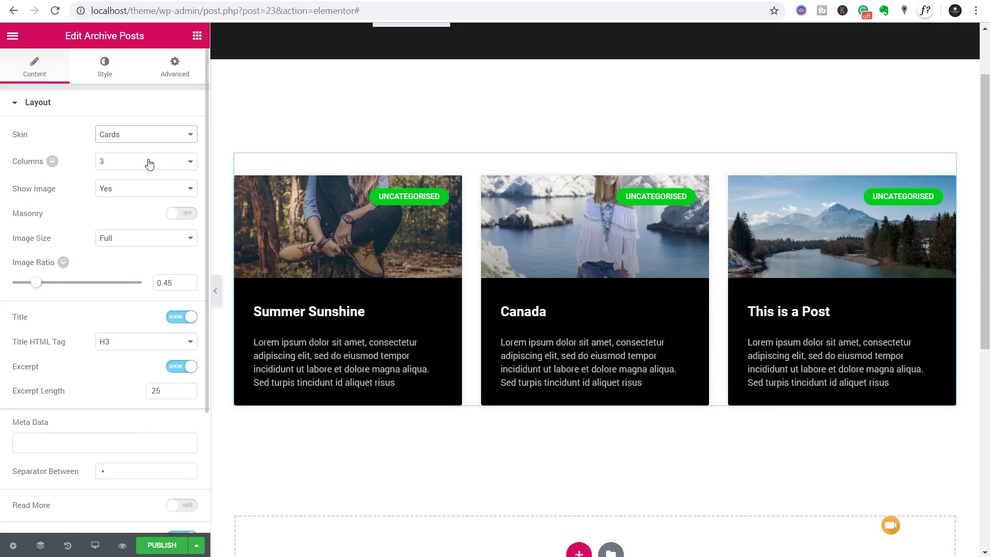
Step: Set the archive posts back to a single column and look over the full-width cards
{"action": "left_click", "coordinate": [149, 163]}
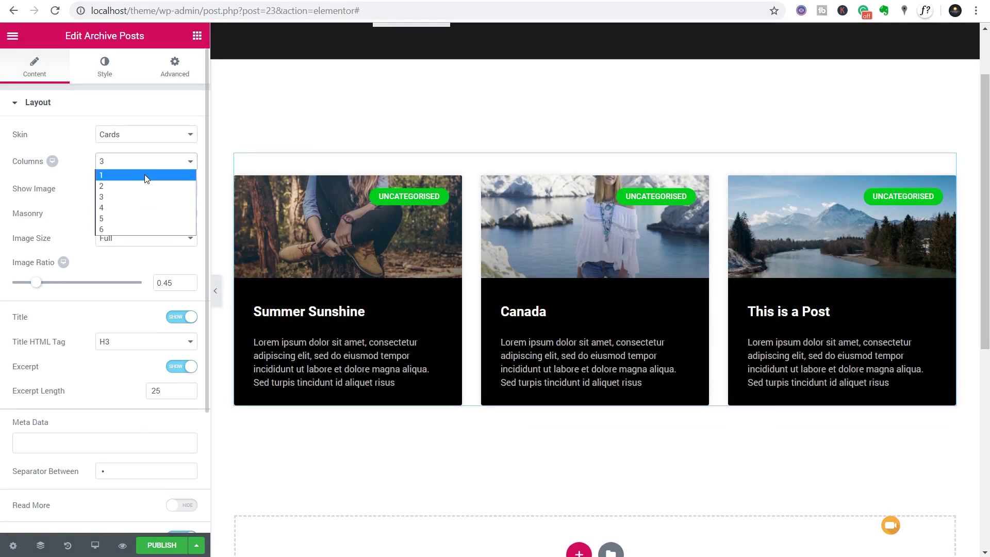
{"action": "left_click", "coordinate": [145, 176]}
{"action": "scroll", "coordinate": [654, 268], "scroll_direction": "down", "scroll_amount": 3}
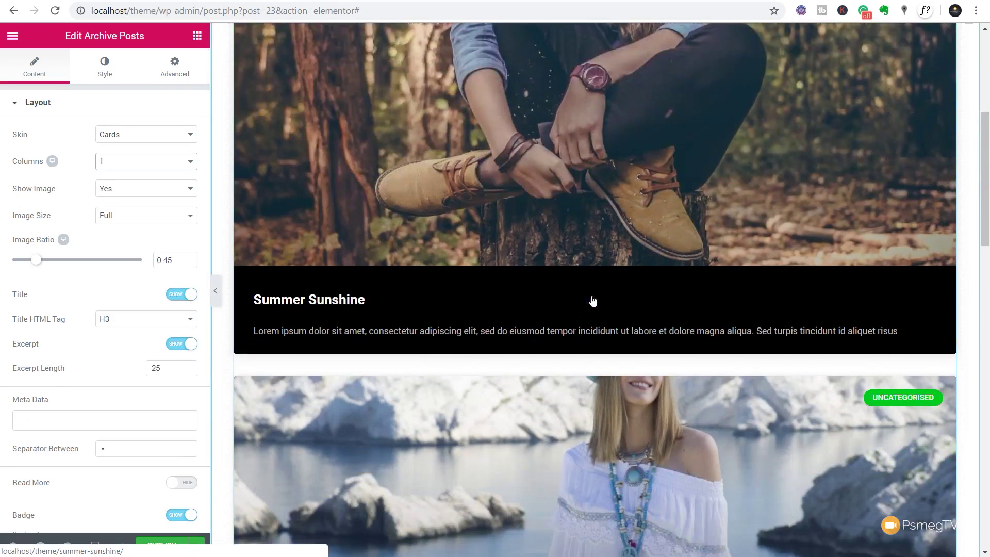
{"action": "scroll", "coordinate": [593, 301], "scroll_direction": "down", "scroll_amount": 2}
Step: Publish the archive template with a display condition that includes All Archives
{"action": "left_click", "coordinate": [158, 546]}
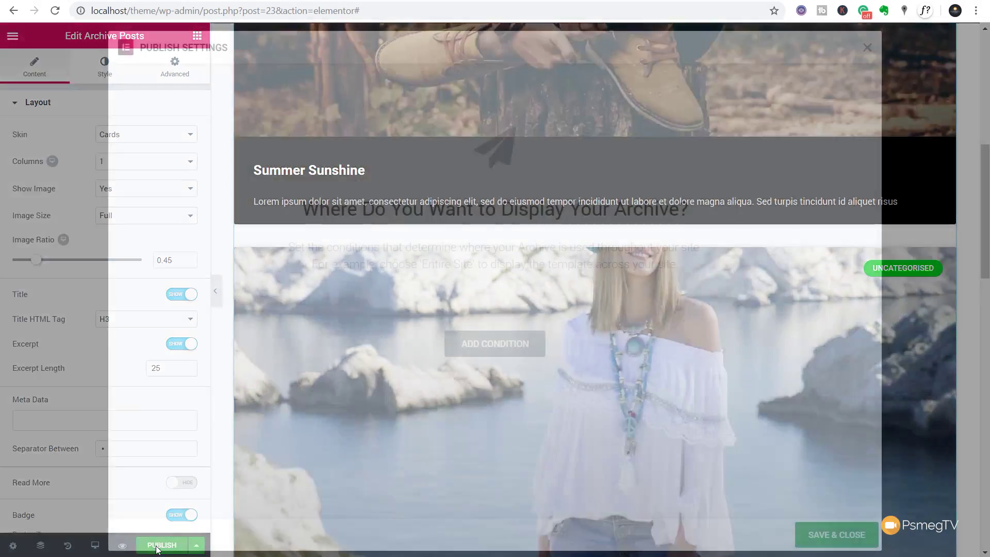
{"action": "left_click", "coordinate": [508, 342]}
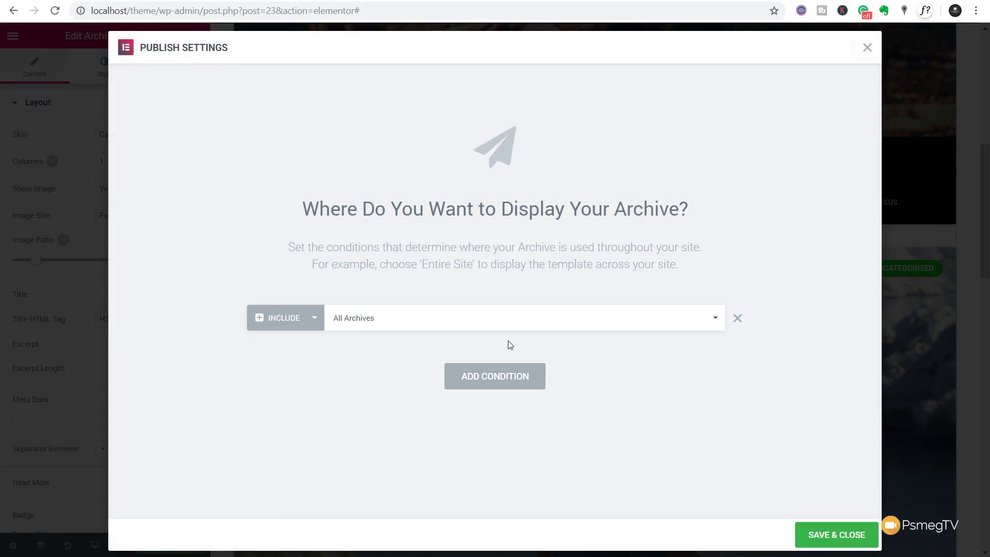
{"action": "left_click", "coordinate": [401, 324]}
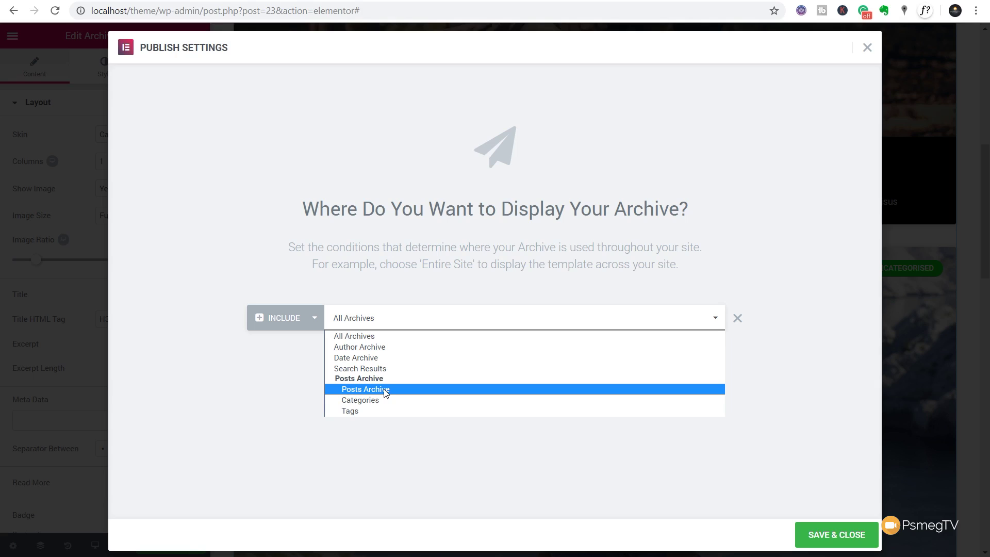
{"action": "left_click", "coordinate": [383, 334]}
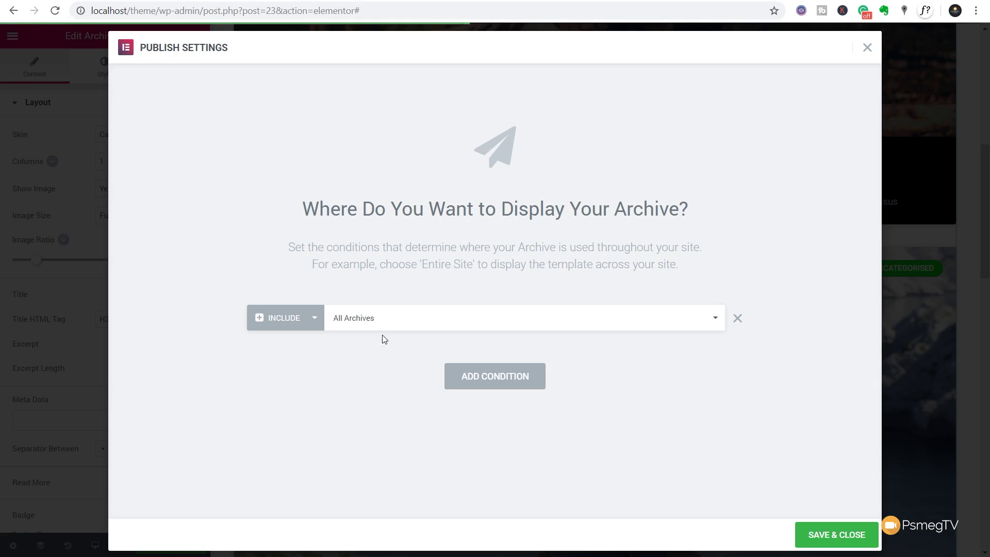
{"action": "left_click", "coordinate": [825, 536]}
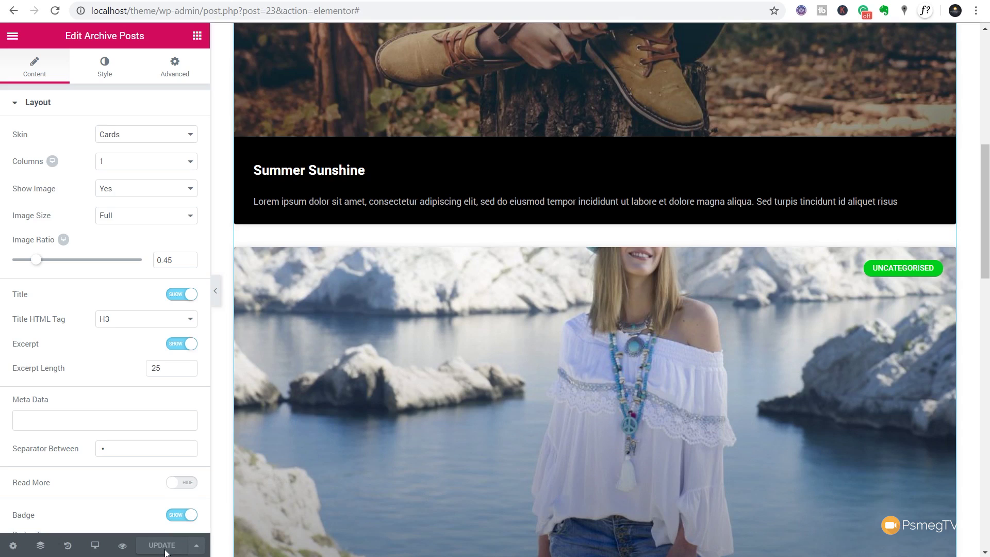
Step: Reopen the archive template's display conditions, examine the available archive choices, and close the settings without changing them
{"action": "left_click", "coordinate": [197, 549]}
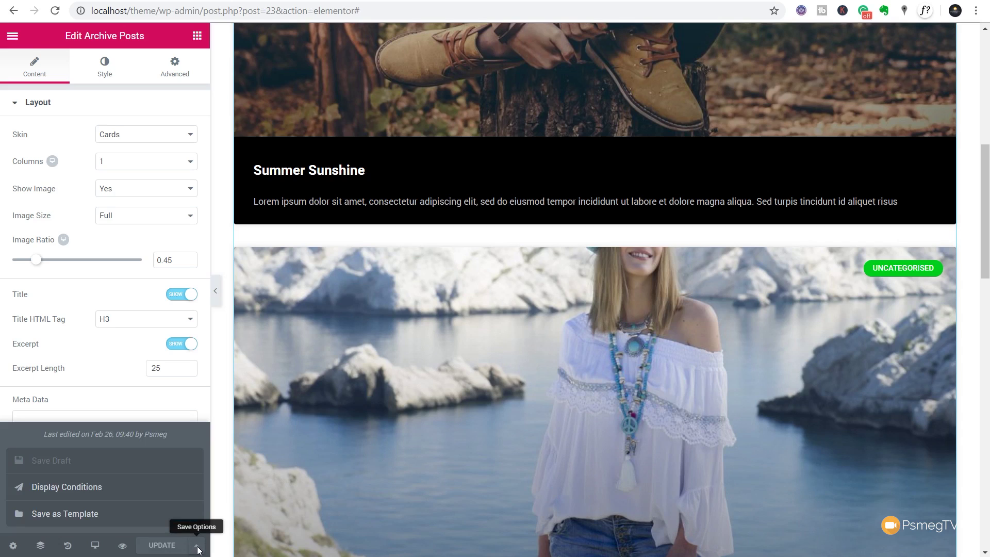
{"action": "left_click", "coordinate": [101, 496]}
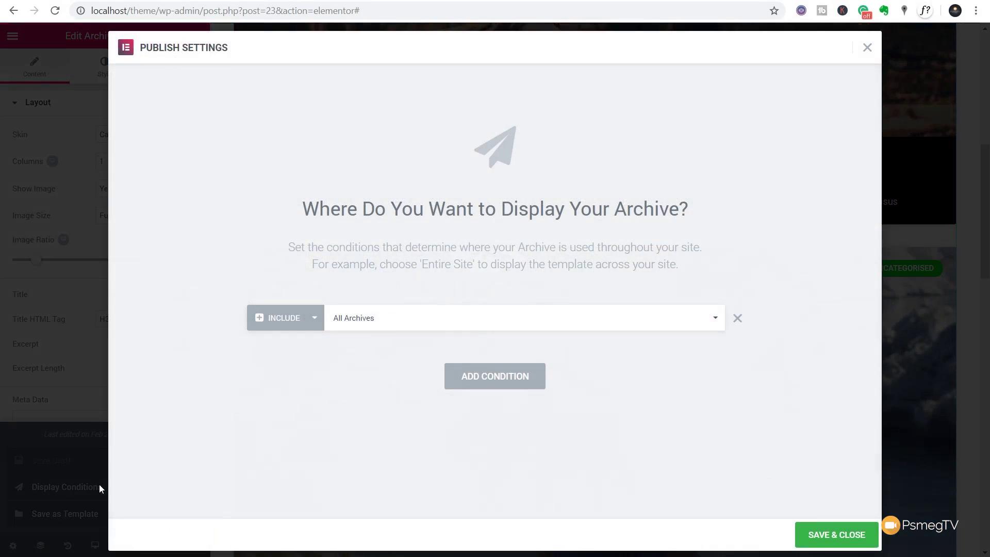
{"action": "left_click", "coordinate": [407, 322]}
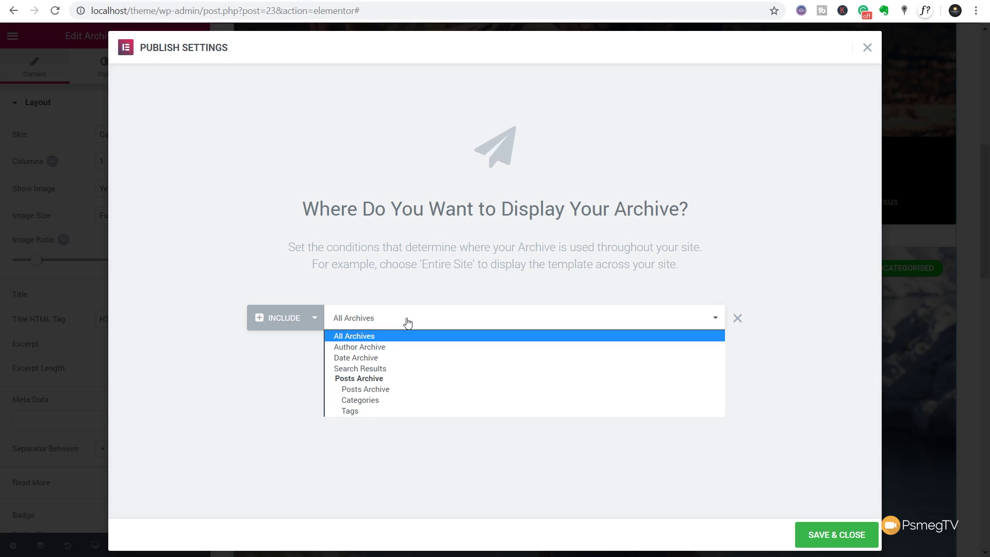
{"action": "left_click", "coordinate": [866, 48]}
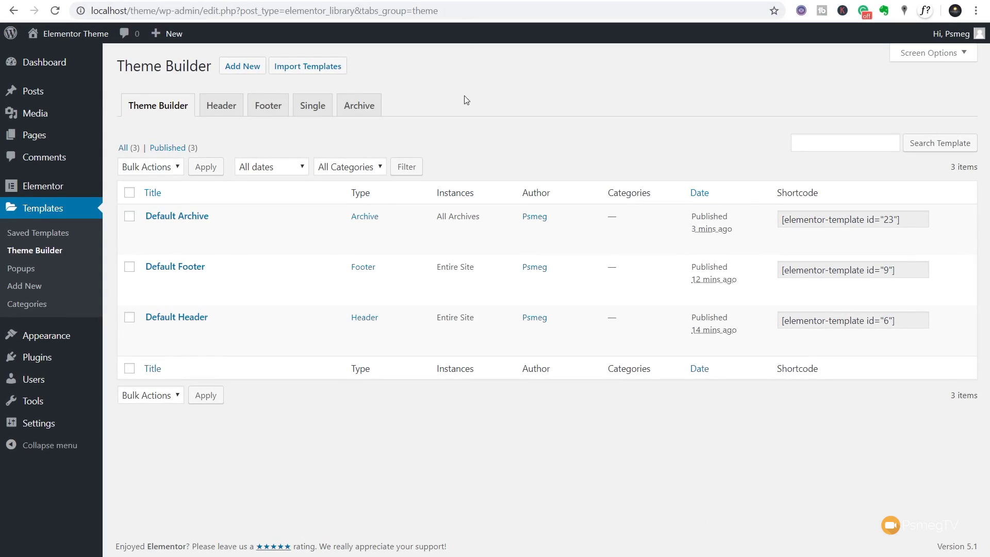
Step: Create a new Theme Builder template of type Single for the Post post type, named Default Single
{"action": "left_click", "coordinate": [316, 114]}
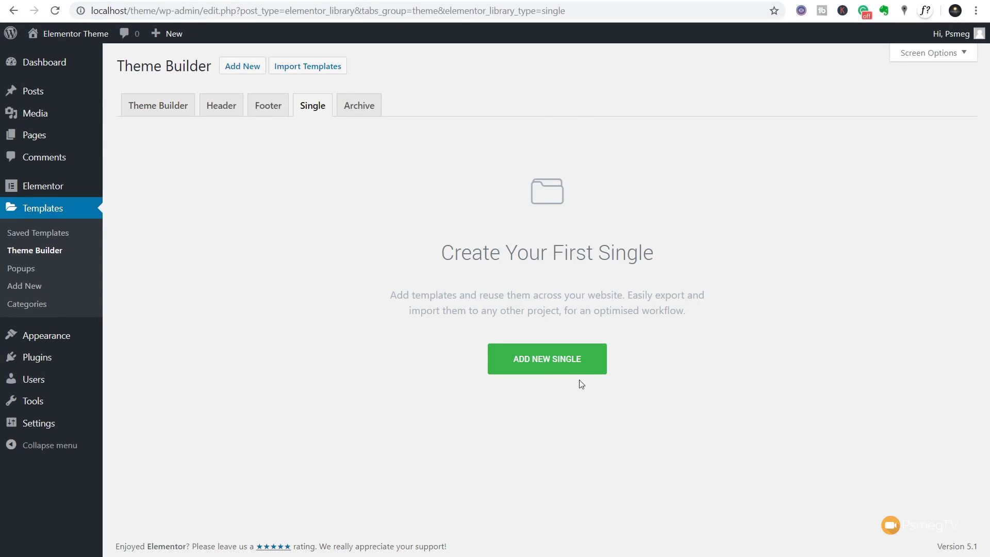
{"action": "left_click", "coordinate": [571, 362]}
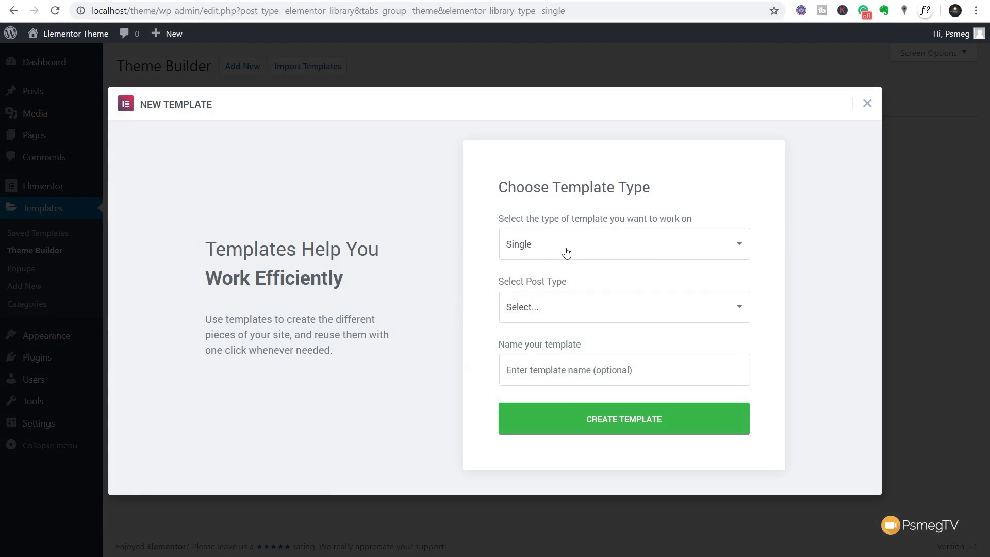
{"action": "left_click", "coordinate": [548, 307]}
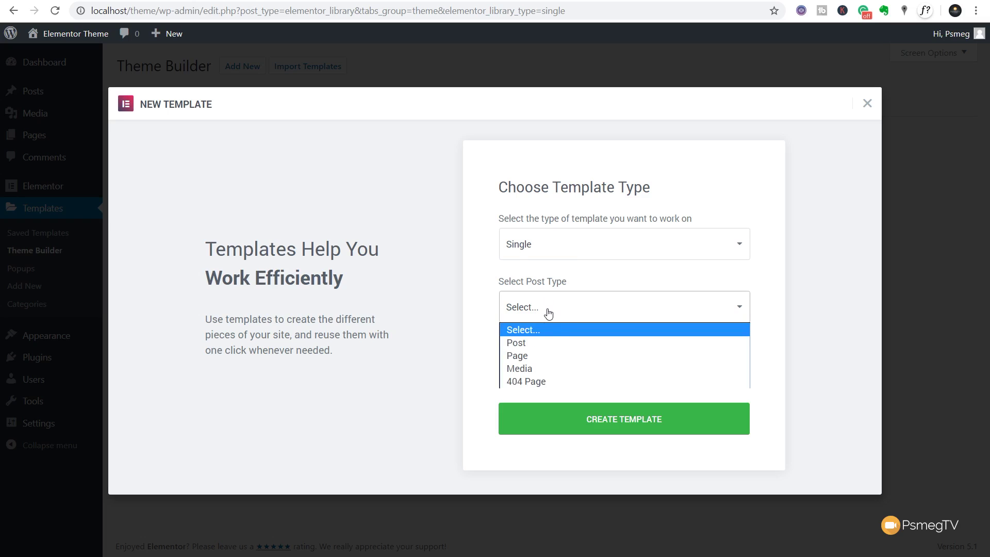
{"action": "left_click", "coordinate": [542, 345]}
{"action": "left_click", "coordinate": [540, 379]}
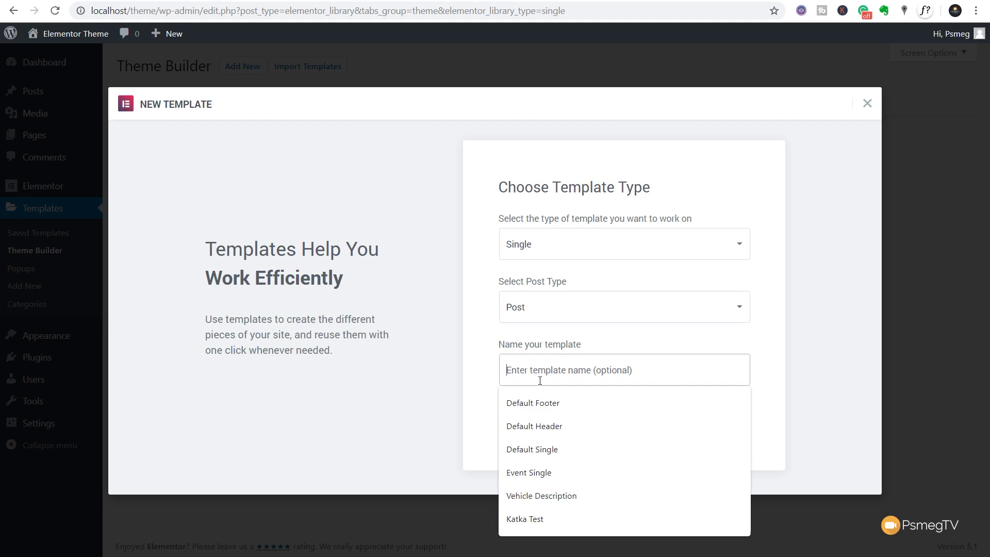
{"action": "left_click", "coordinate": [534, 508]}
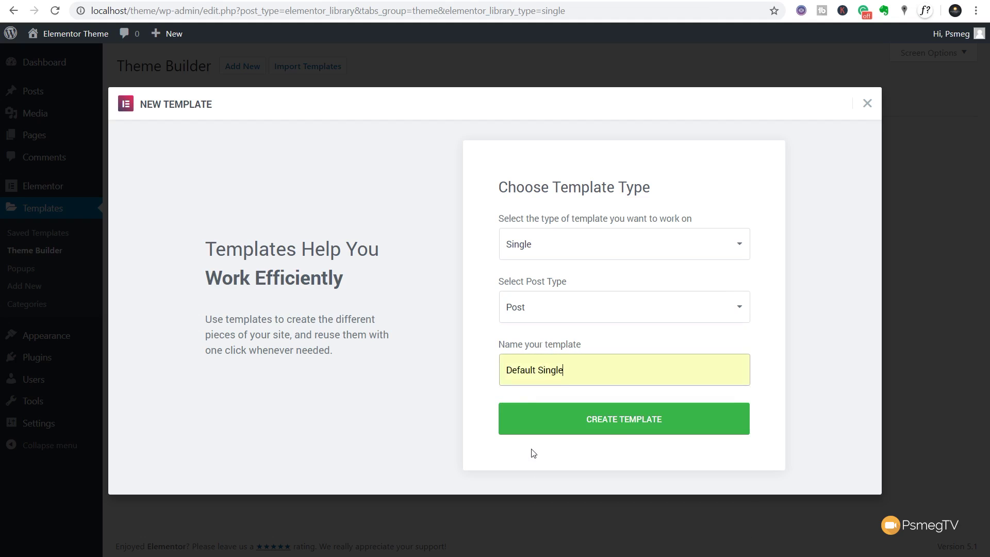
{"action": "left_click", "coordinate": [607, 424]}
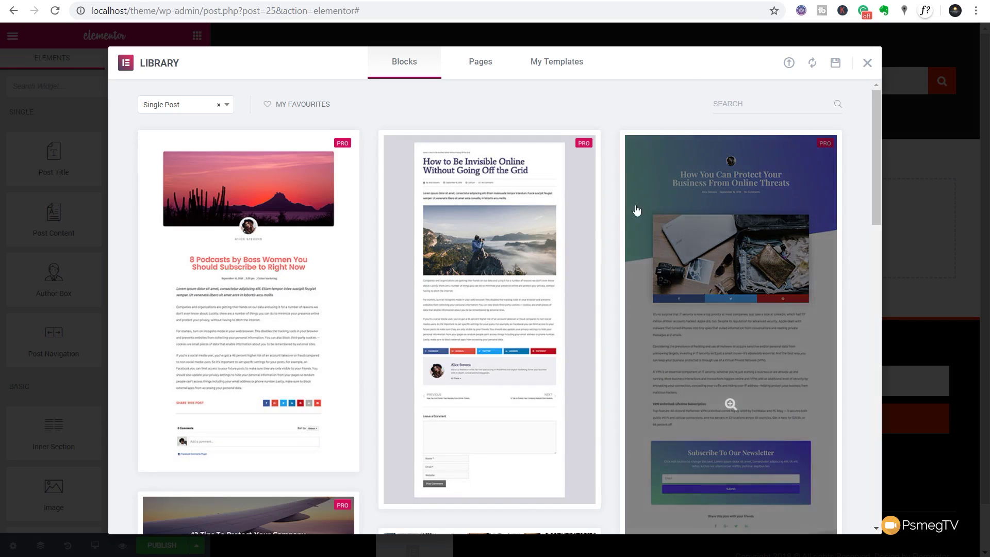
Step: Insert the single post block titled Why Your Approach to A/B Testing Is Costing You Sales, importing its document settings, and look over the layout
{"action": "scroll", "coordinate": [621, 243], "scroll_direction": "down", "scroll_amount": 1}
{"action": "scroll", "coordinate": [620, 244], "scroll_direction": "down", "scroll_amount": 9}
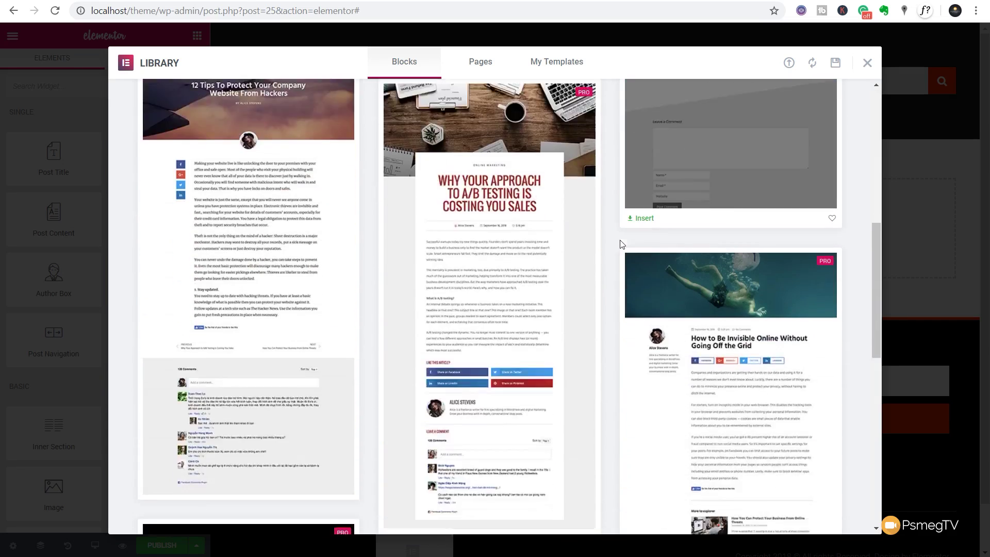
{"action": "scroll", "coordinate": [621, 244], "scroll_direction": "up", "scroll_amount": 5}
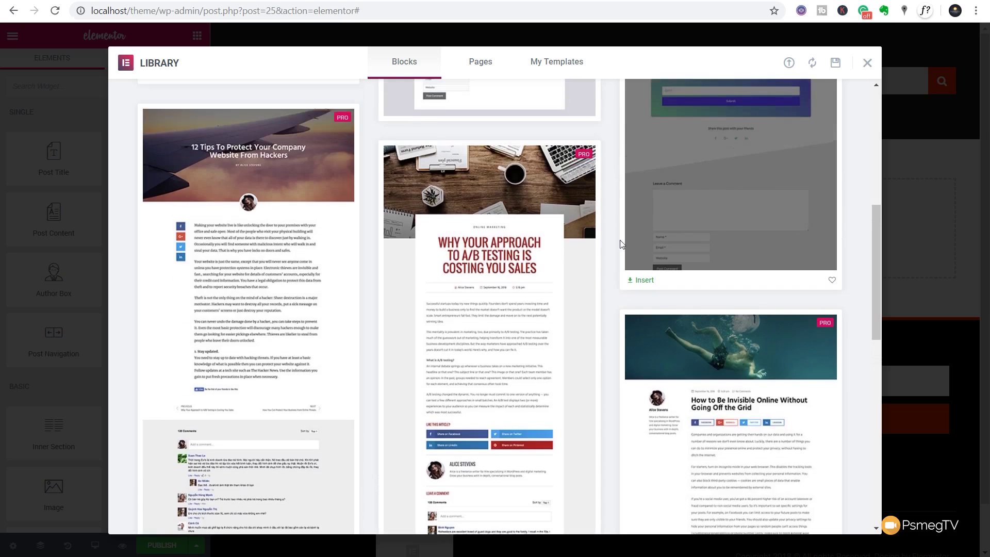
{"action": "scroll", "coordinate": [484, 422], "scroll_direction": "down", "scroll_amount": 8}
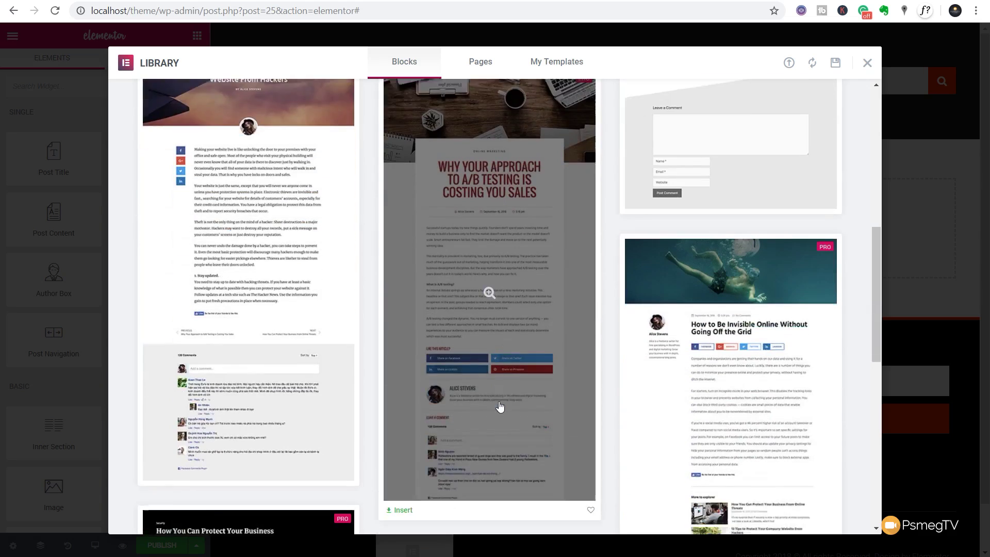
{"action": "left_click", "coordinate": [403, 330]}
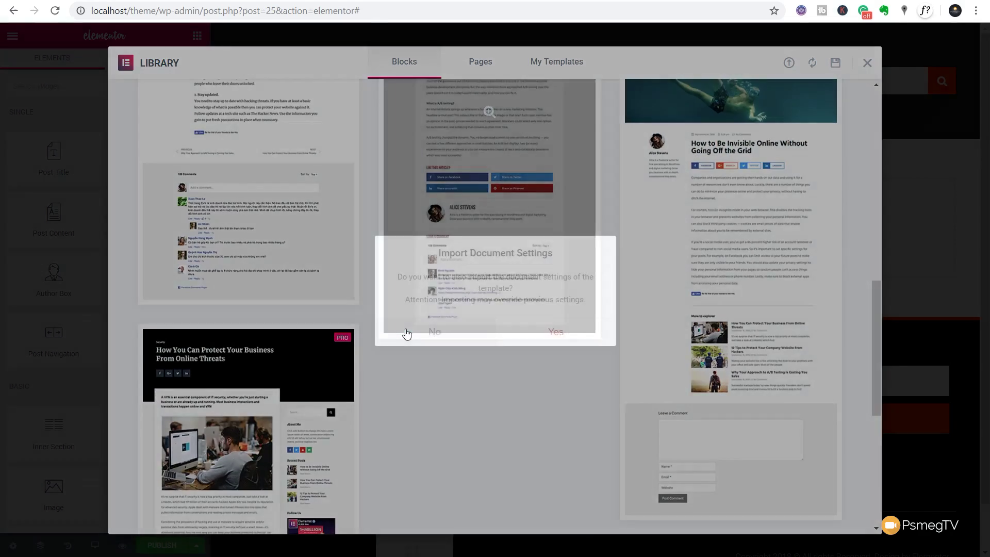
{"action": "left_click", "coordinate": [576, 335]}
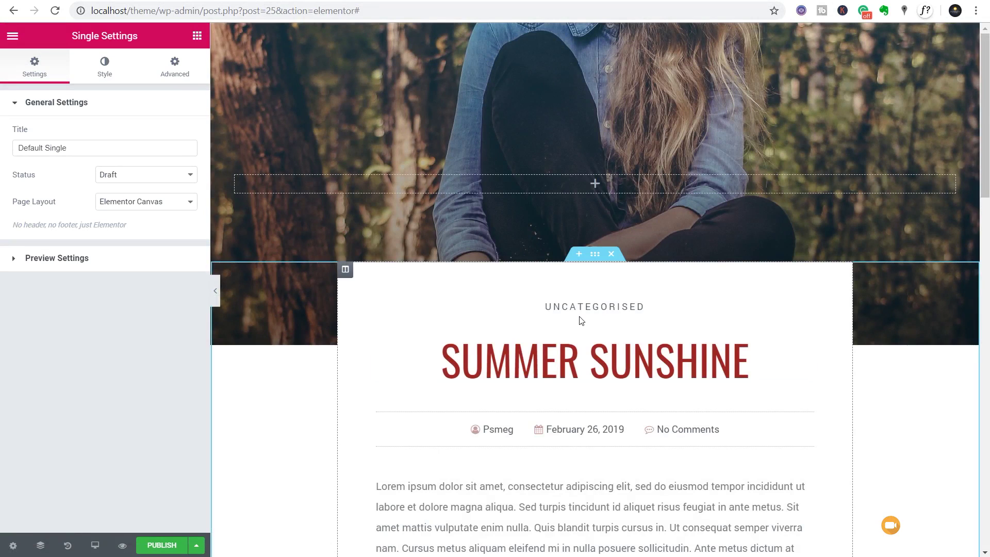
{"action": "scroll", "coordinate": [866, 365], "scroll_direction": "down", "scroll_amount": 4}
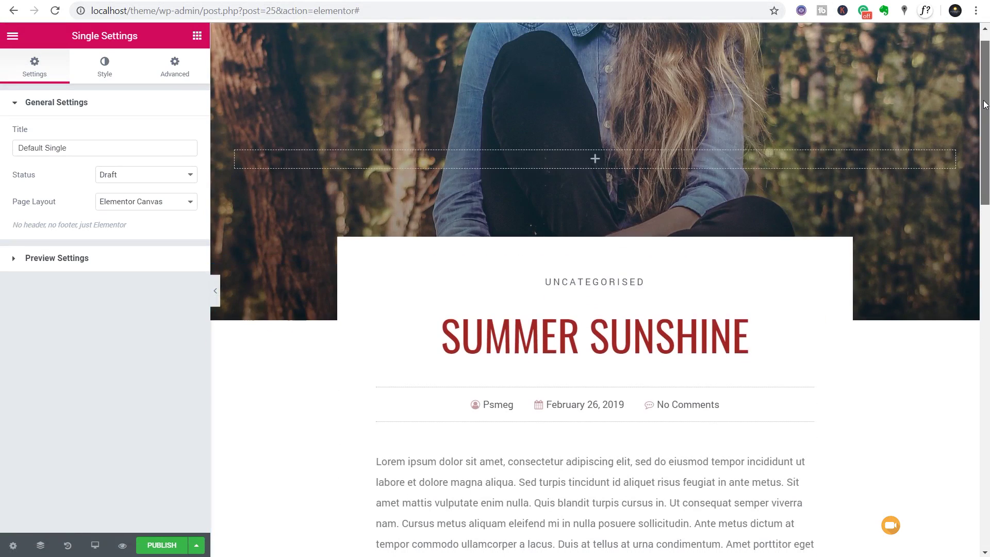
{"action": "scroll", "coordinate": [595, 290], "scroll_direction": "down", "scroll_amount": 10}
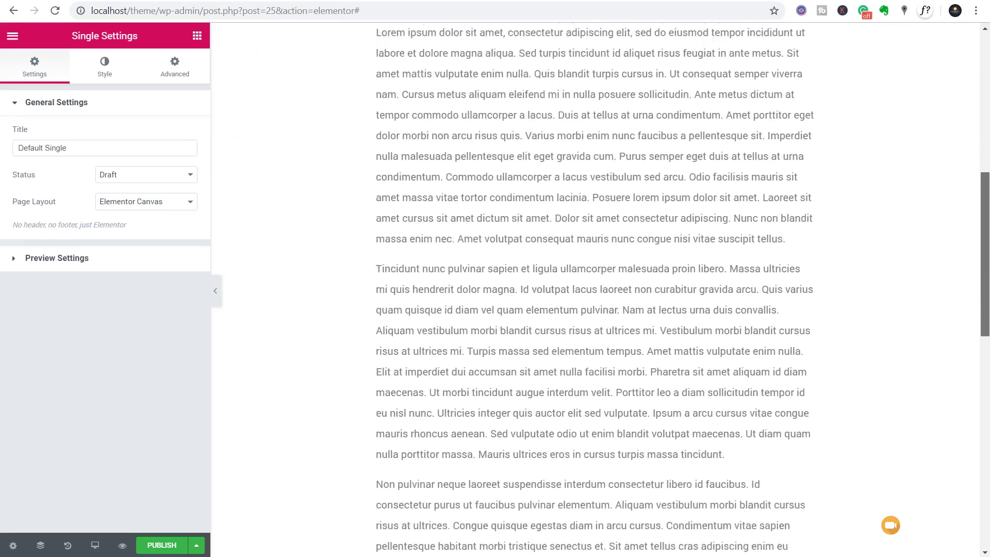
{"action": "scroll", "coordinate": [595, 290], "scroll_direction": "up", "scroll_amount": 12}
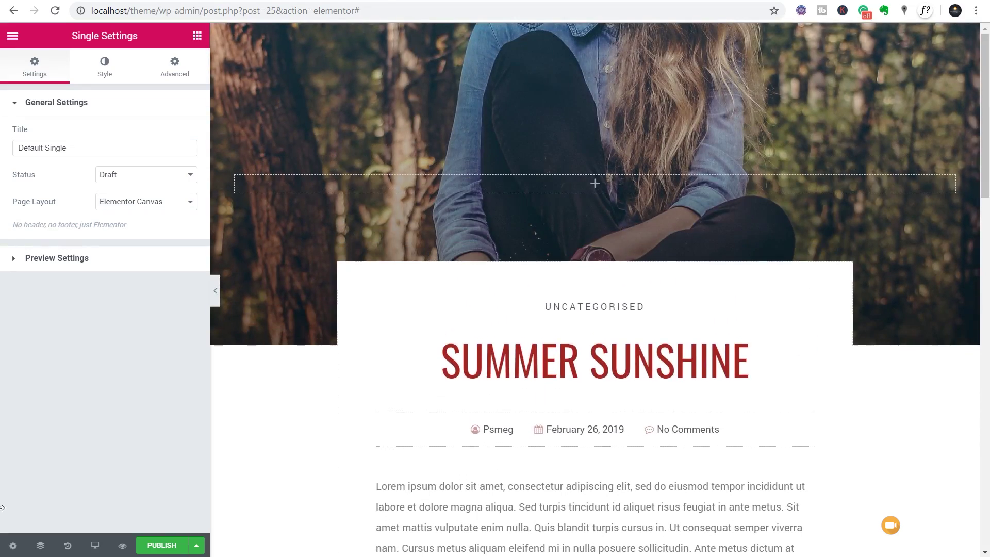
Step: Publish the Default Single template with a condition including all Posts, trying a search for "cana" among individual posts and clearing it
{"action": "left_click", "coordinate": [162, 545]}
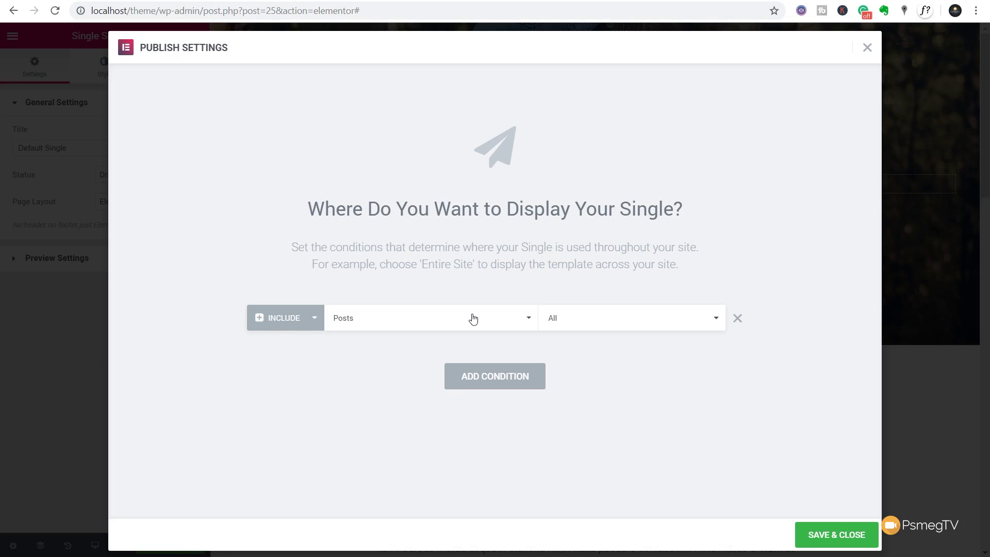
{"action": "left_click", "coordinate": [383, 321]}
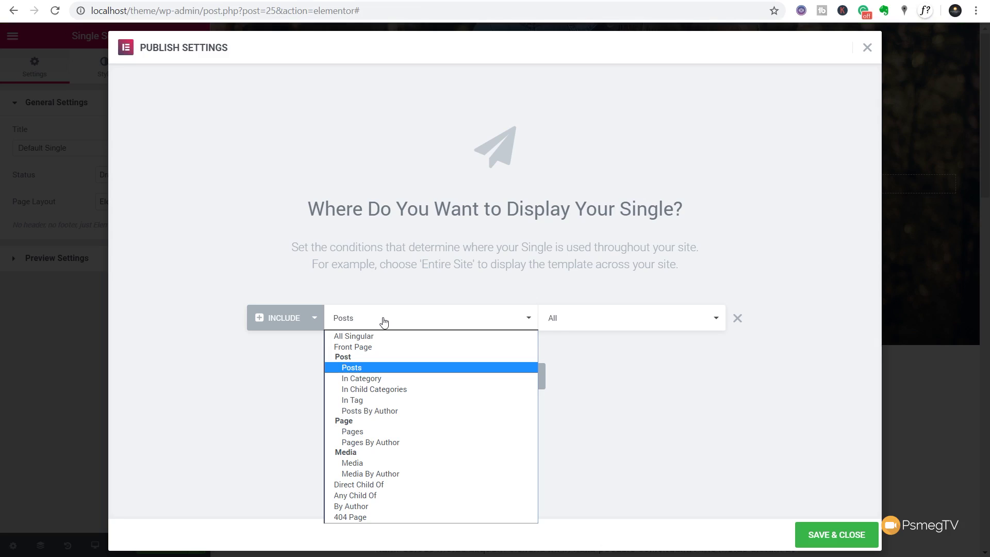
{"action": "left_click", "coordinate": [354, 369]}
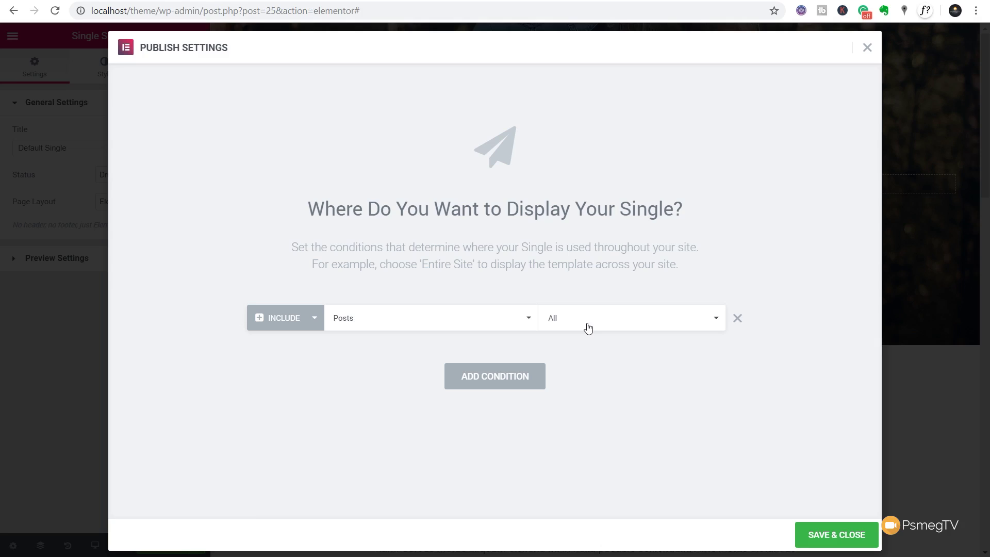
{"action": "left_click", "coordinate": [587, 328]}
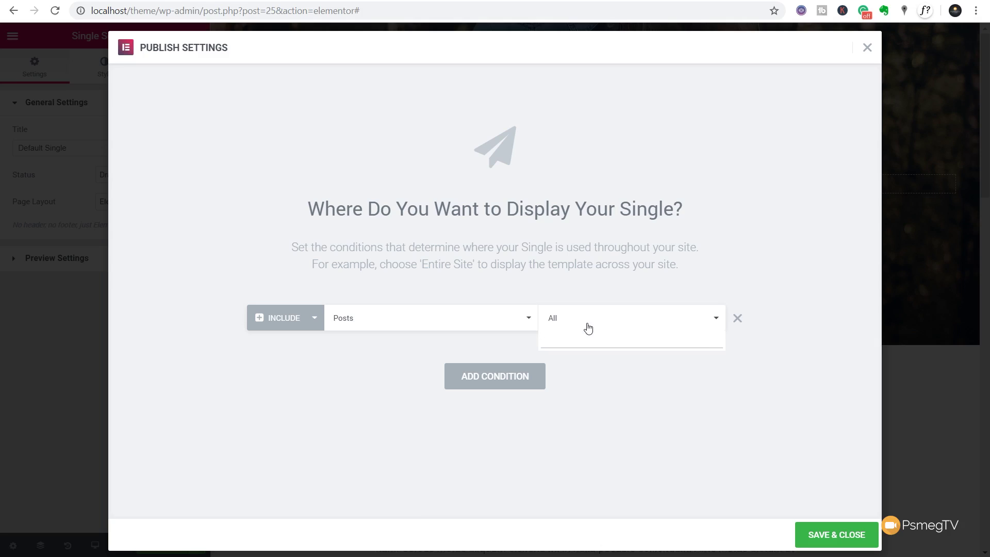
{"action": "type", "text": "cana"}
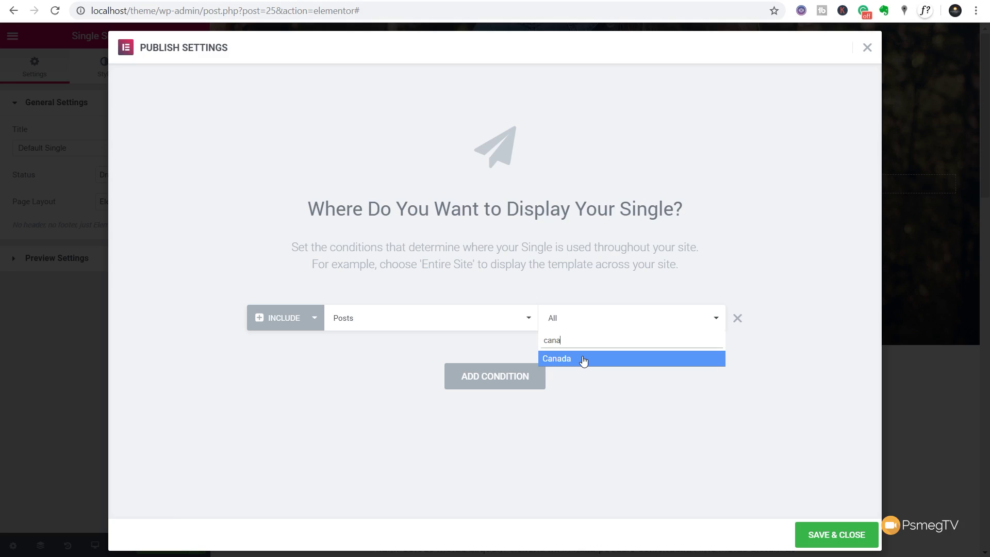
{"action": "double_click", "coordinate": [553, 340]}
{"action": "key", "text": "BackSpace"}
{"action": "left_click", "coordinate": [370, 395]}
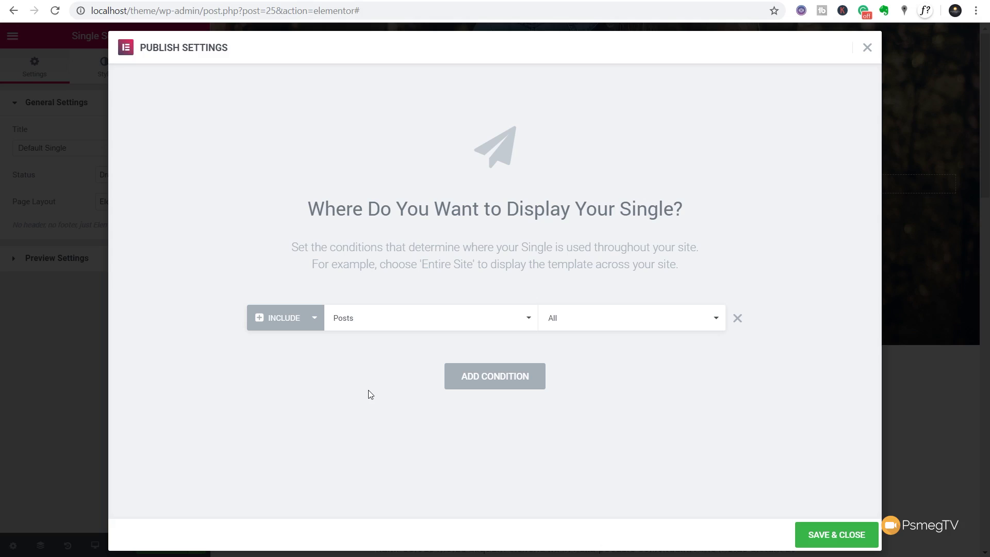
{"action": "left_click", "coordinate": [836, 536]}
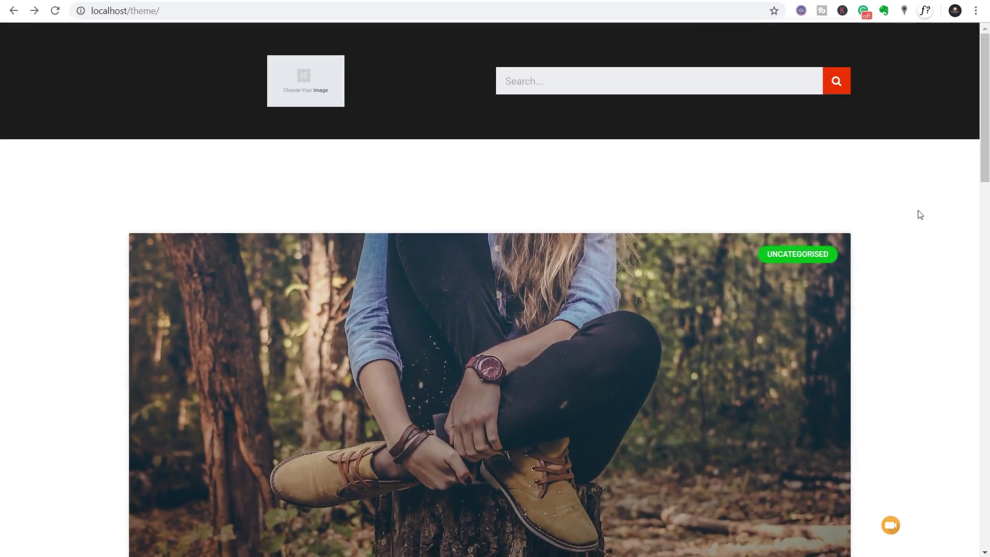
Step: Look over the post archive on the live site, open the Canada post and examine its layout down to the comments
{"action": "scroll", "coordinate": [920, 215], "scroll_direction": "down", "scroll_amount": 5}
{"action": "scroll", "coordinate": [920, 214], "scroll_direction": "down", "scroll_amount": 9}
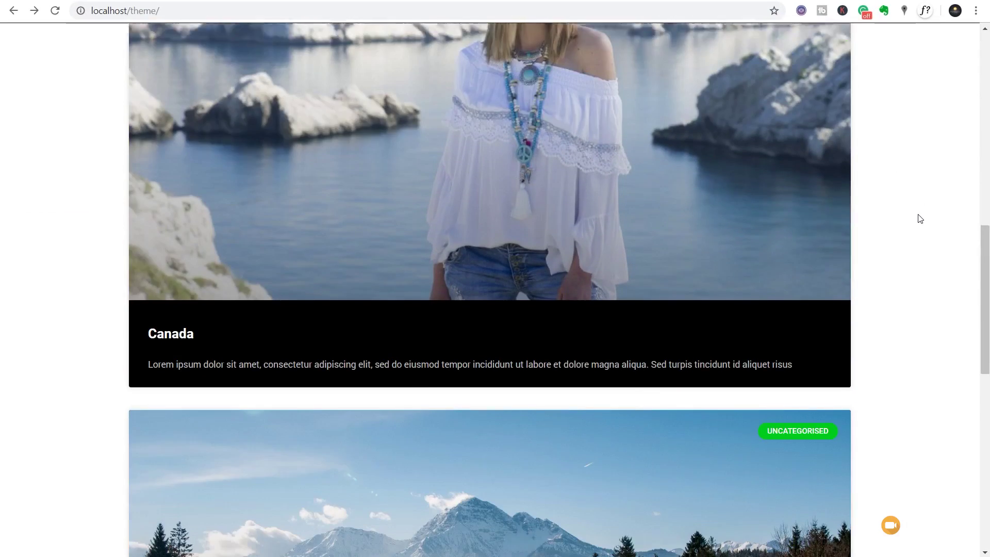
{"action": "scroll", "coordinate": [920, 219], "scroll_direction": "down", "scroll_amount": 3}
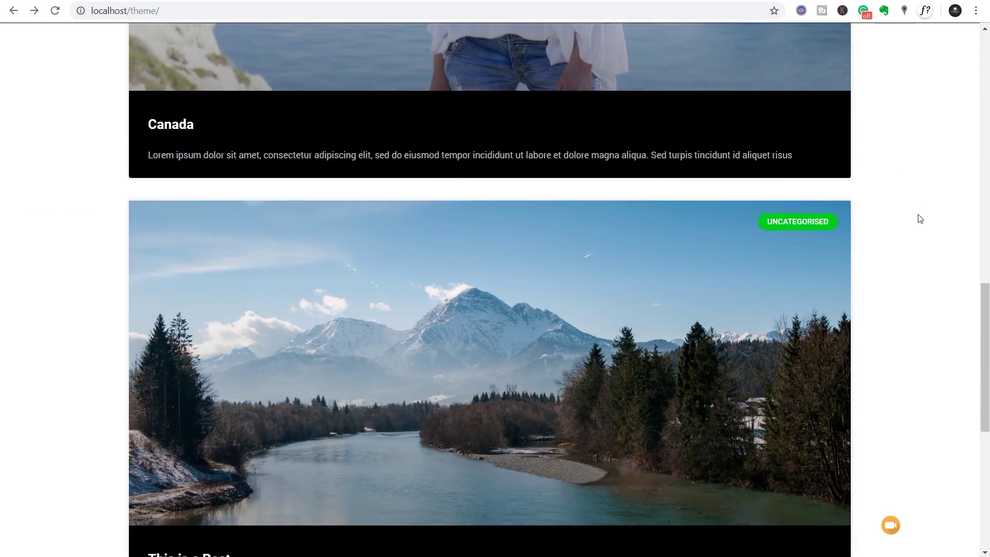
{"action": "scroll", "coordinate": [920, 218], "scroll_direction": "up", "scroll_amount": 9}
{"action": "scroll", "coordinate": [919, 218], "scroll_direction": "up", "scroll_amount": 6}
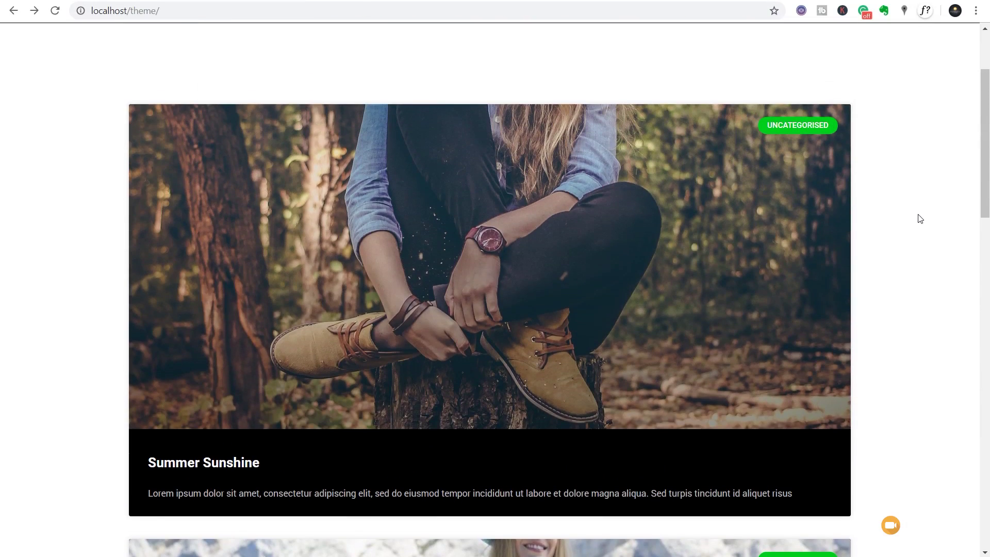
{"action": "scroll", "coordinate": [702, 259], "scroll_direction": "down", "scroll_amount": 9}
{"action": "left_click", "coordinate": [590, 229]}
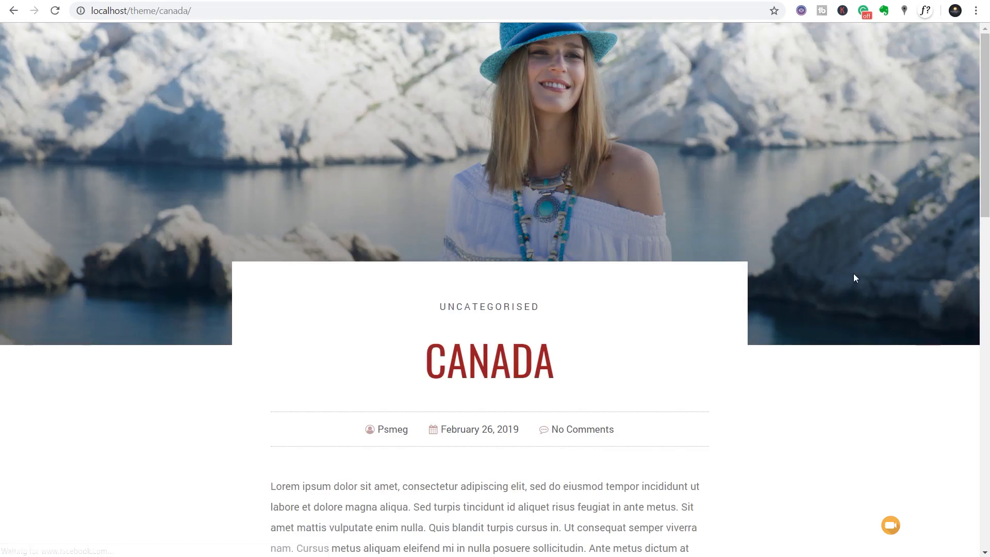
{"action": "scroll", "coordinate": [854, 300], "scroll_direction": "down", "scroll_amount": 13}
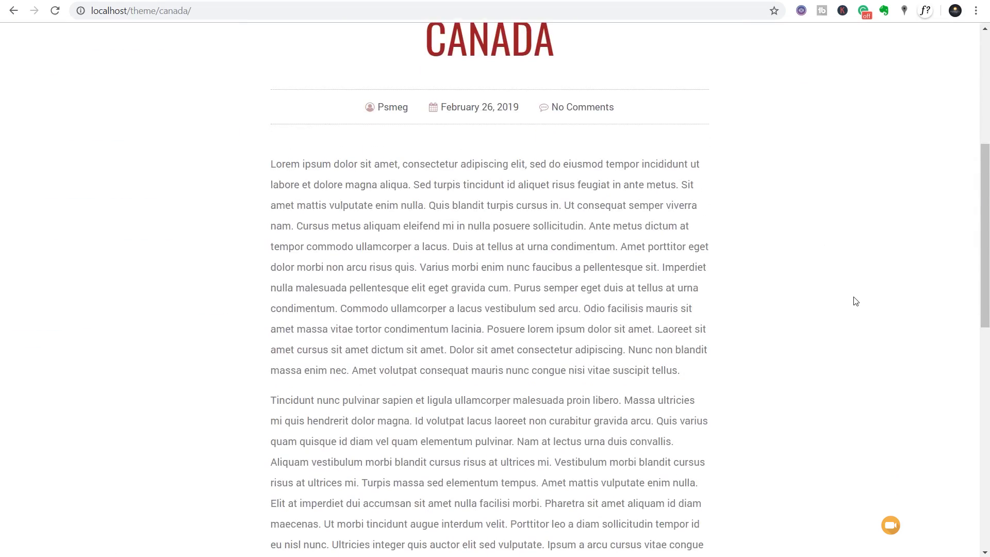
{"action": "scroll", "coordinate": [855, 303], "scroll_direction": "down", "scroll_amount": 6}
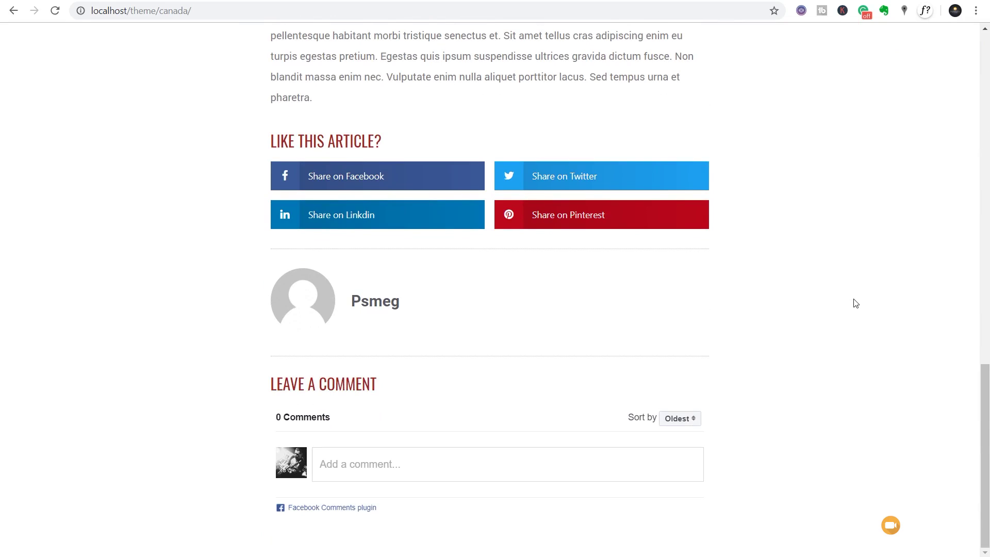
{"action": "scroll", "coordinate": [855, 303], "scroll_direction": "up", "scroll_amount": 19}
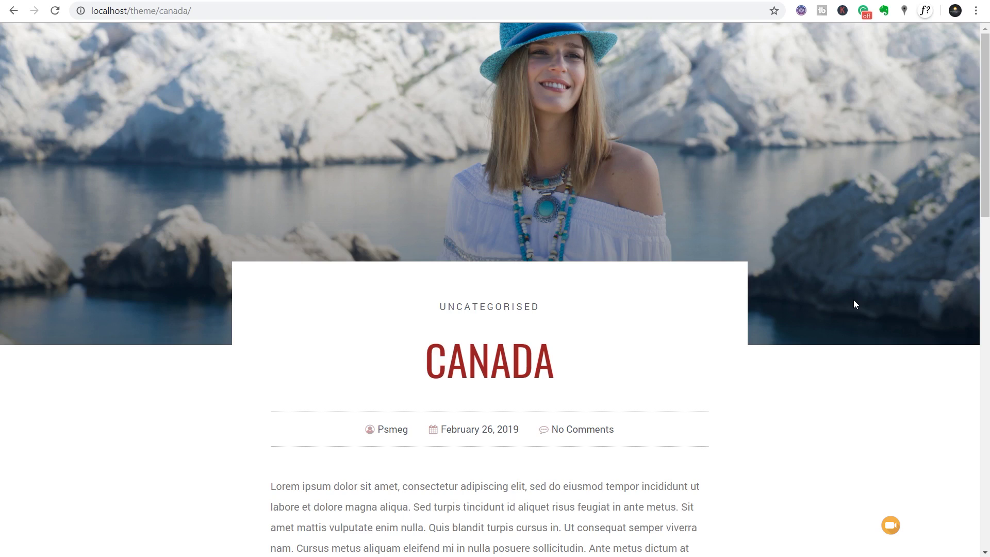
Step: Return to the Default Single template, set its page layout to Default, review the preview and update the template
{"action": "left_click", "coordinate": [466, 0]}
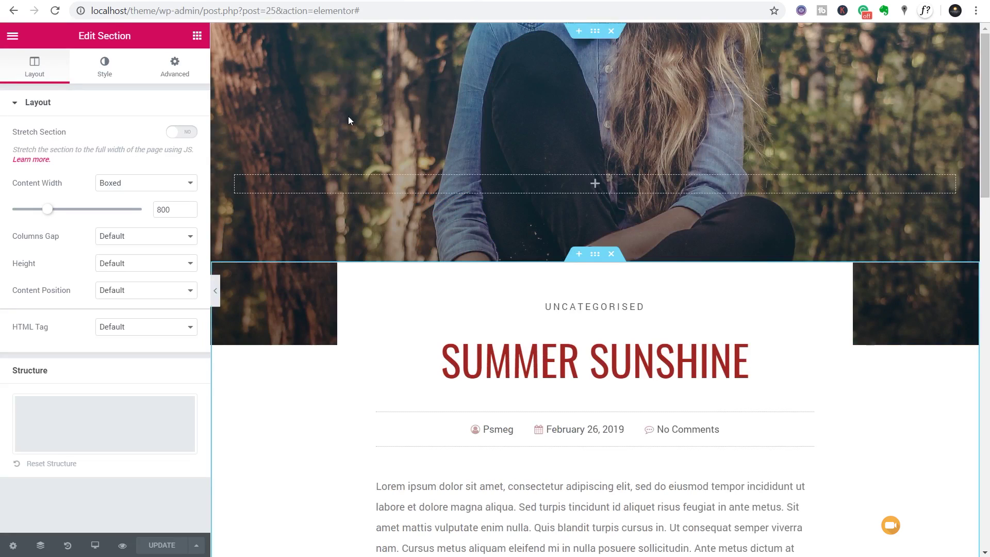
{"action": "left_click", "coordinate": [13, 546]}
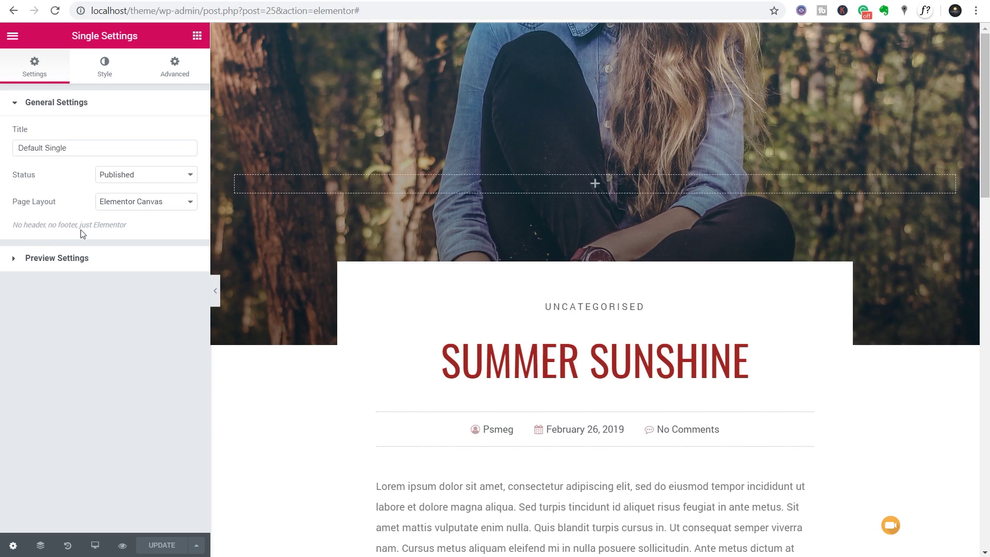
{"action": "left_click", "coordinate": [155, 205]}
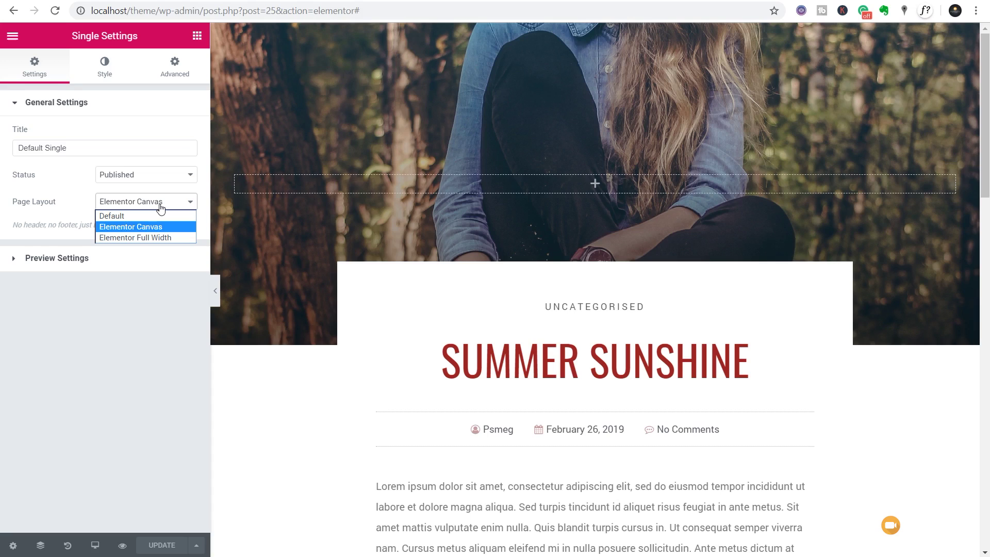
{"action": "left_click", "coordinate": [153, 216]}
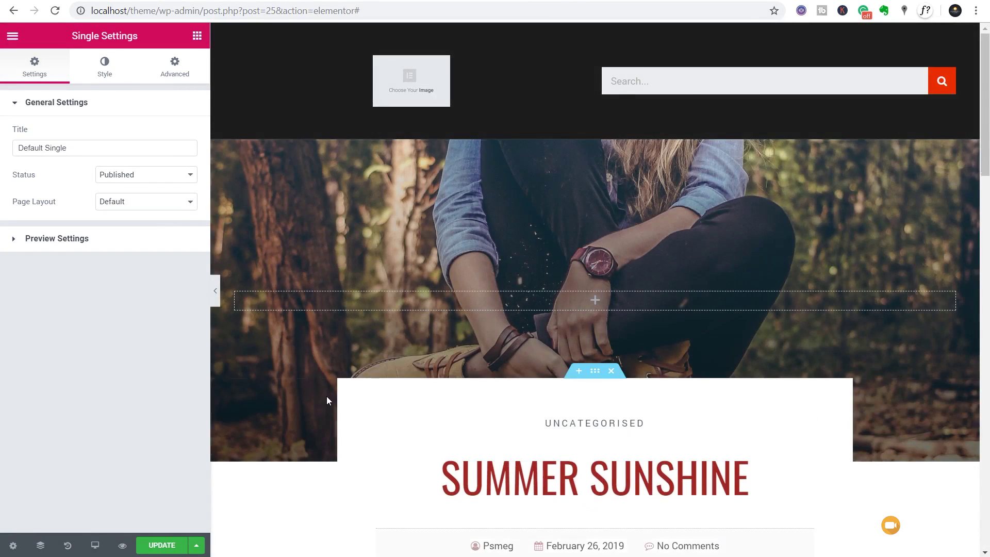
{"action": "scroll", "coordinate": [327, 401], "scroll_direction": "down", "scroll_amount": 5}
{"action": "scroll", "coordinate": [320, 403], "scroll_direction": "down", "scroll_amount": 15}
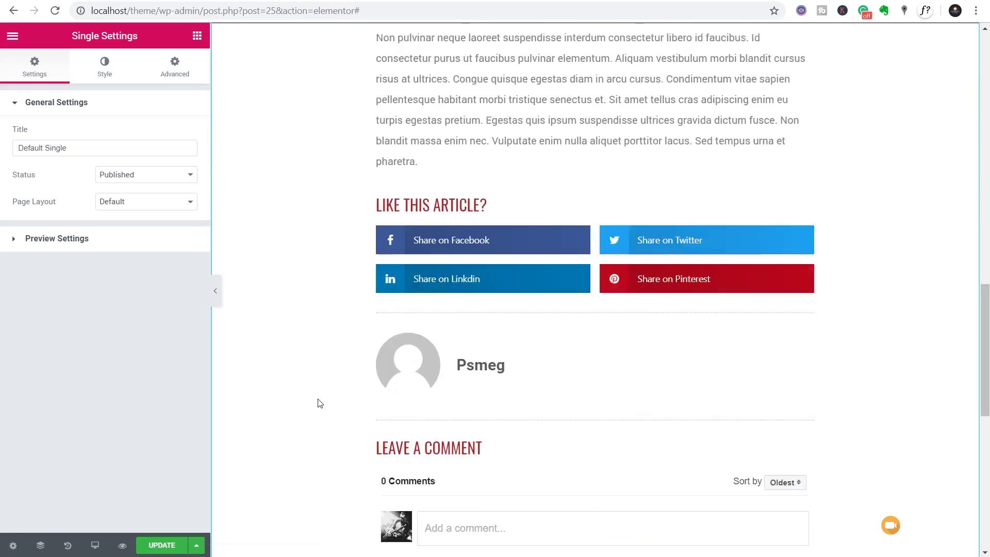
{"action": "scroll", "coordinate": [317, 398], "scroll_direction": "up", "scroll_amount": 15}
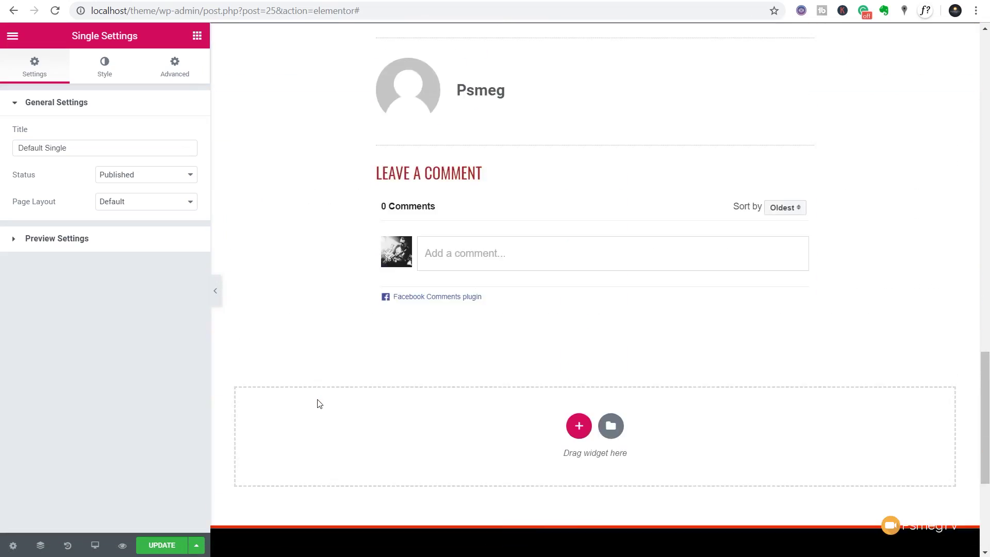
{"action": "left_click", "coordinate": [154, 547]}
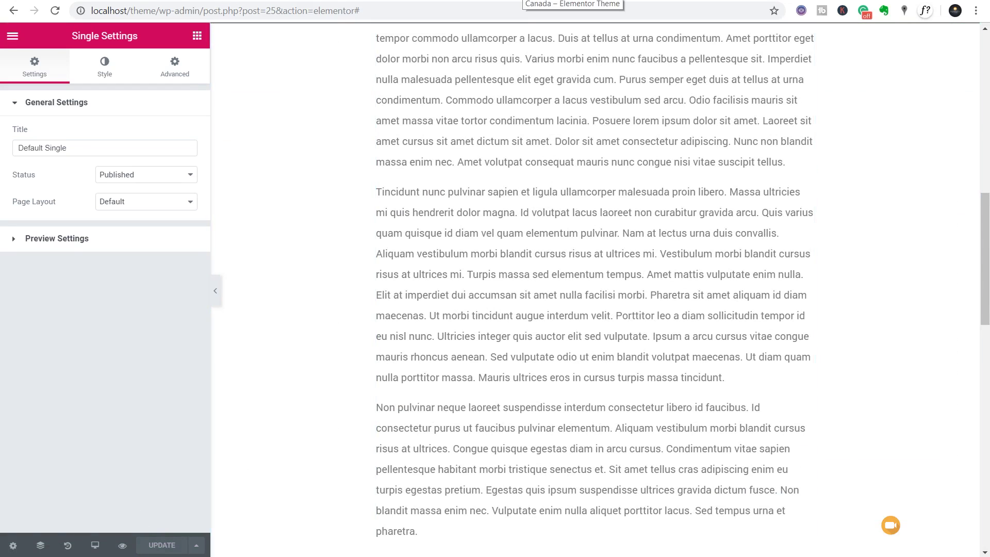
Step: Reload the live Canada post and examine the whole page for the site header and footer around the content
{"action": "left_click", "coordinate": [522, 0]}
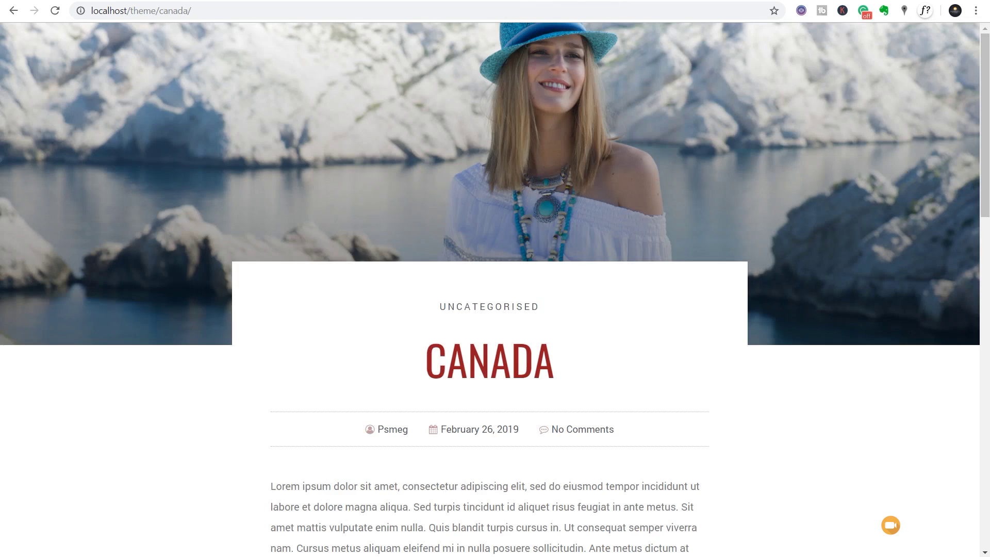
{"action": "left_click", "coordinate": [55, 11]}
{"action": "scroll", "coordinate": [93, 361], "scroll_direction": "down", "scroll_amount": 15}
{"action": "scroll", "coordinate": [94, 366], "scroll_direction": "down", "scroll_amount": 6}
{"action": "scroll", "coordinate": [94, 366], "scroll_direction": "up", "scroll_amount": 15}
{"action": "scroll", "coordinate": [94, 366], "scroll_direction": "up", "scroll_amount": 6}
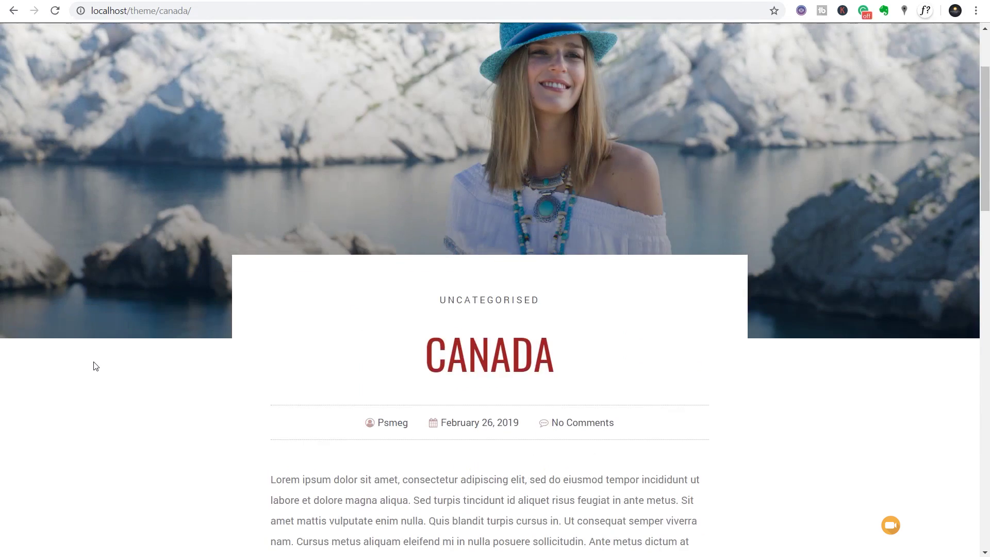
{"action": "scroll", "coordinate": [93, 362], "scroll_direction": "down", "scroll_amount": 1}
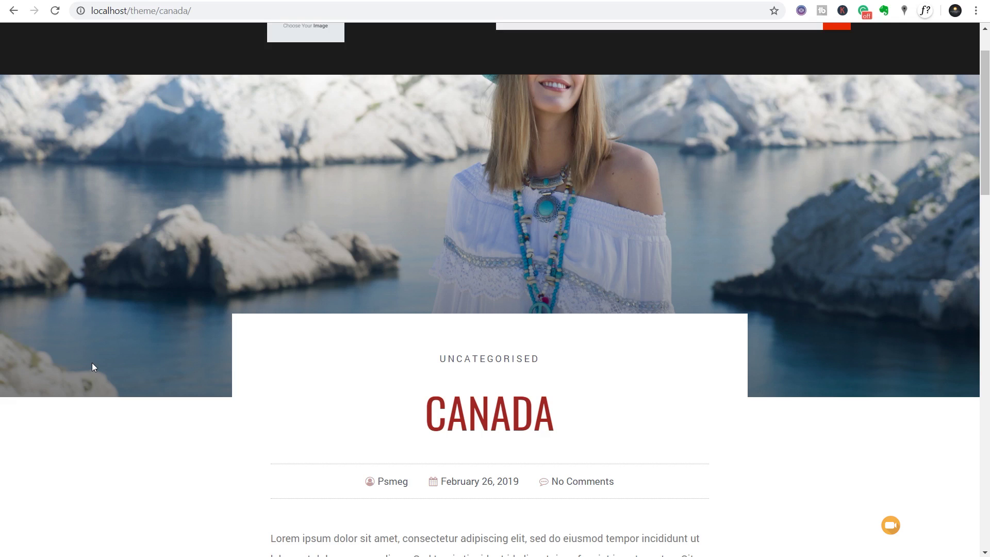
{"action": "scroll", "coordinate": [804, 322], "scroll_direction": "up", "scroll_amount": 2}
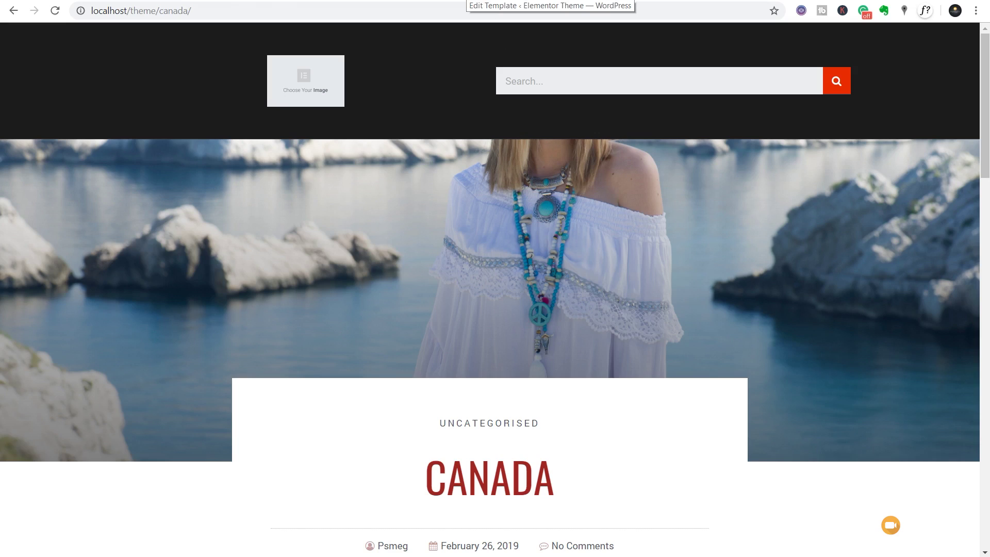
Step: Go back to the WordPress dashboard and open the Site Identity settings in the theme customiser
{"action": "left_click", "coordinate": [466, 0]}
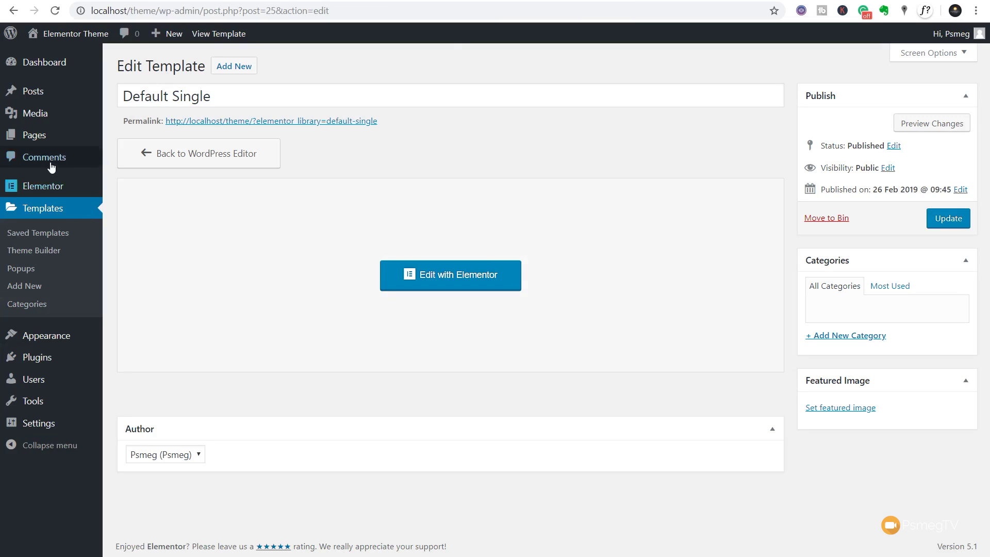
{"action": "mouse_move", "coordinate": [58, 335]}
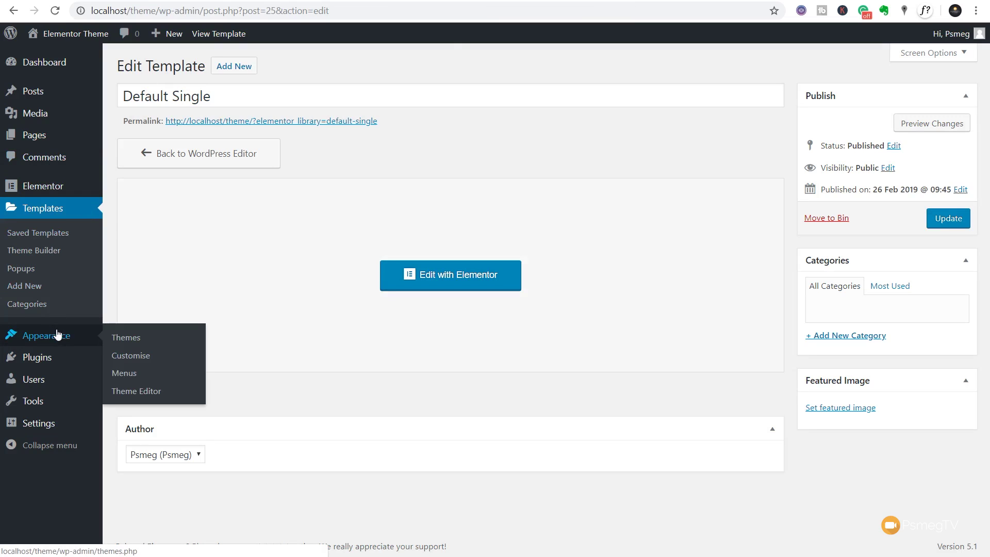
{"action": "left_click", "coordinate": [114, 356]}
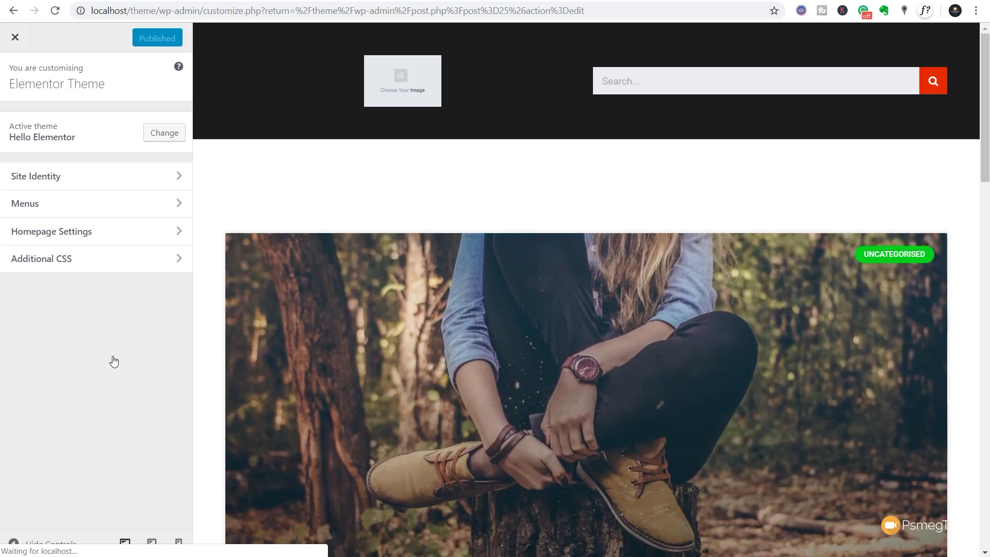
{"action": "left_click", "coordinate": [94, 183]}
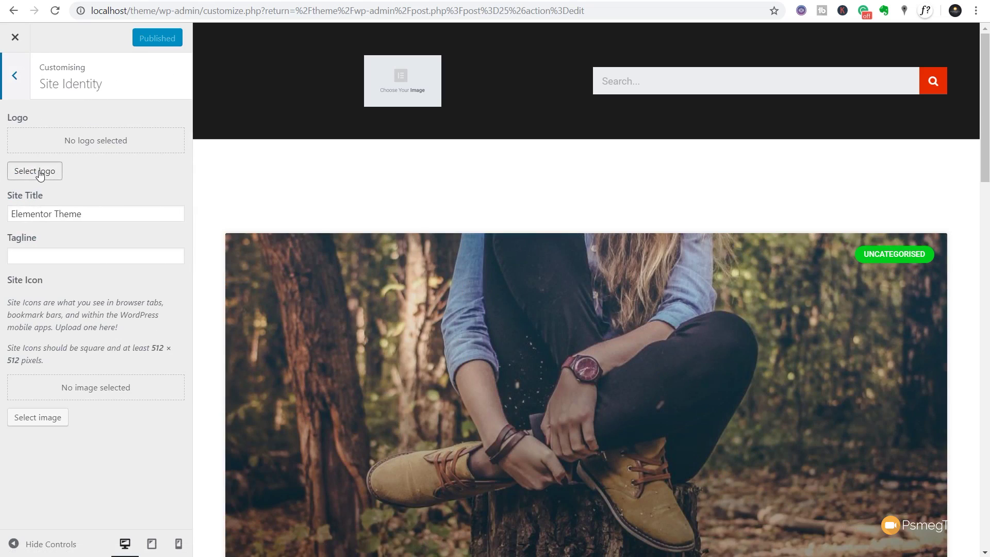
Step: Upload logo.png as the site logo without cropping it, and check it in the header and footer of the preview
{"action": "left_click", "coordinate": [37, 172]}
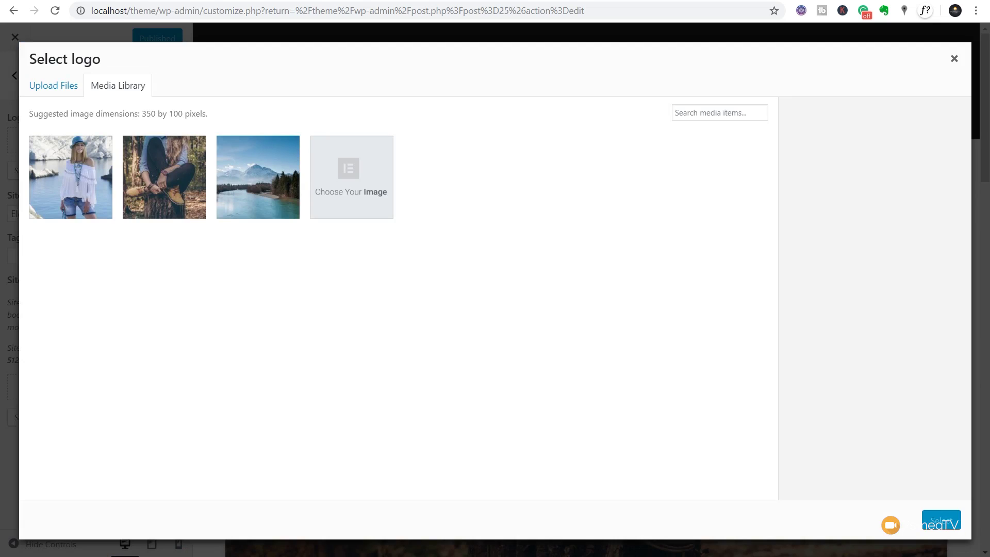
{"action": "left_click_drag", "start_coordinate": [0, 359], "coordinate": [193, 360]}
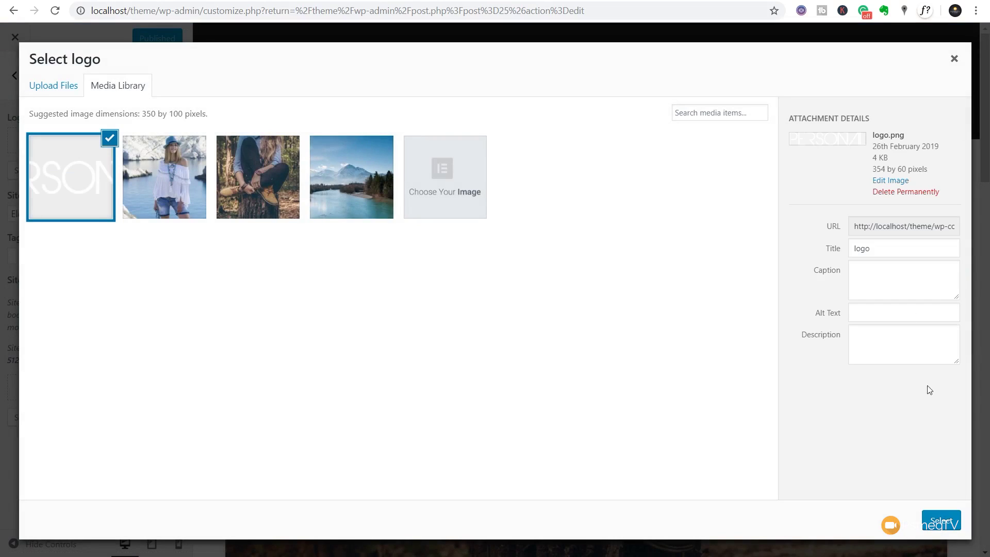
{"action": "left_click", "coordinate": [942, 522]}
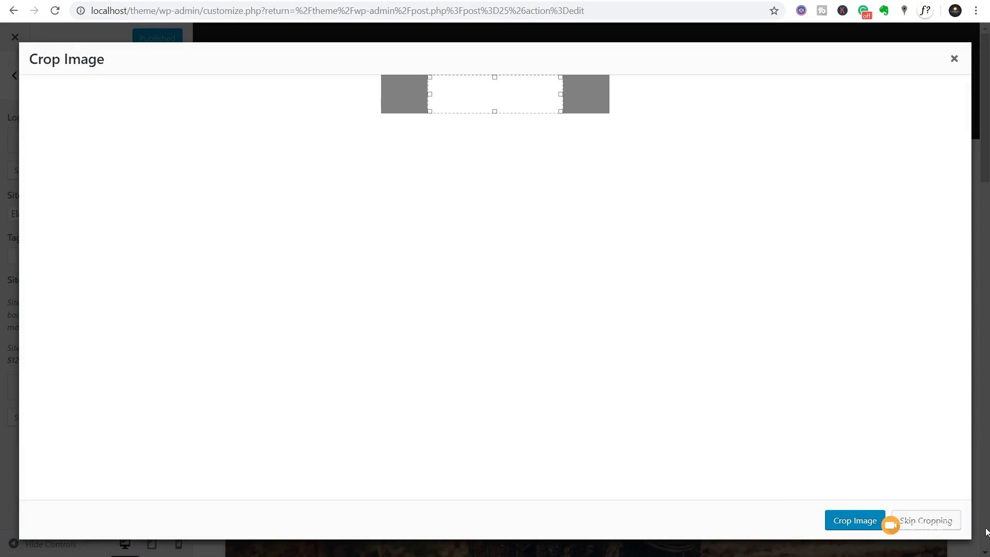
{"action": "left_click", "coordinate": [943, 522]}
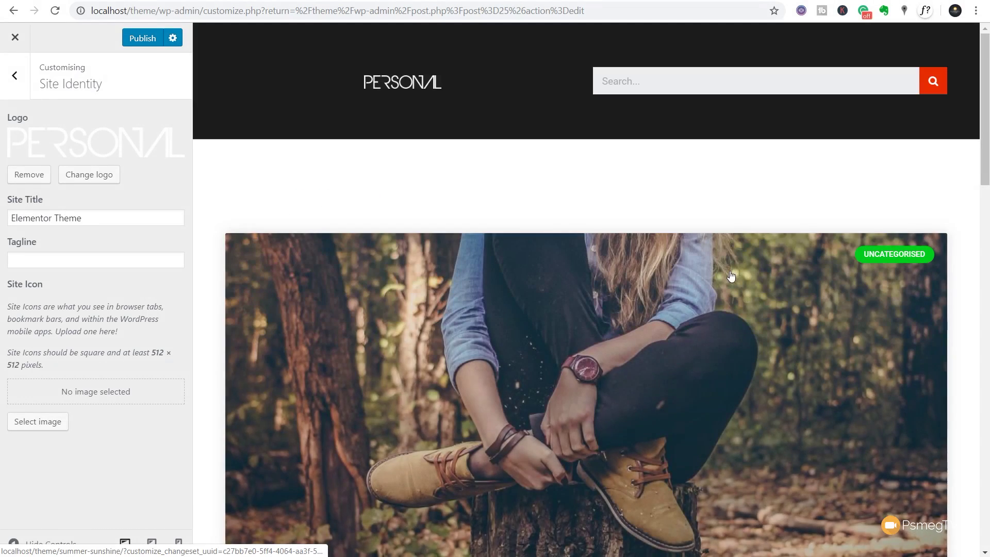
{"action": "scroll", "coordinate": [731, 276], "scroll_direction": "down", "scroll_amount": 20}
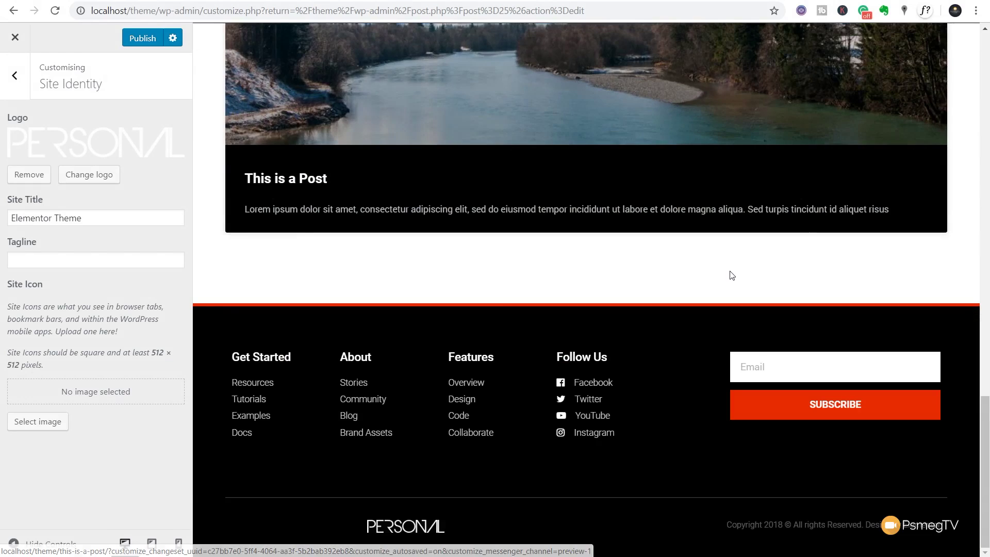
{"action": "scroll", "coordinate": [514, 498], "scroll_direction": "up", "scroll_amount": 20}
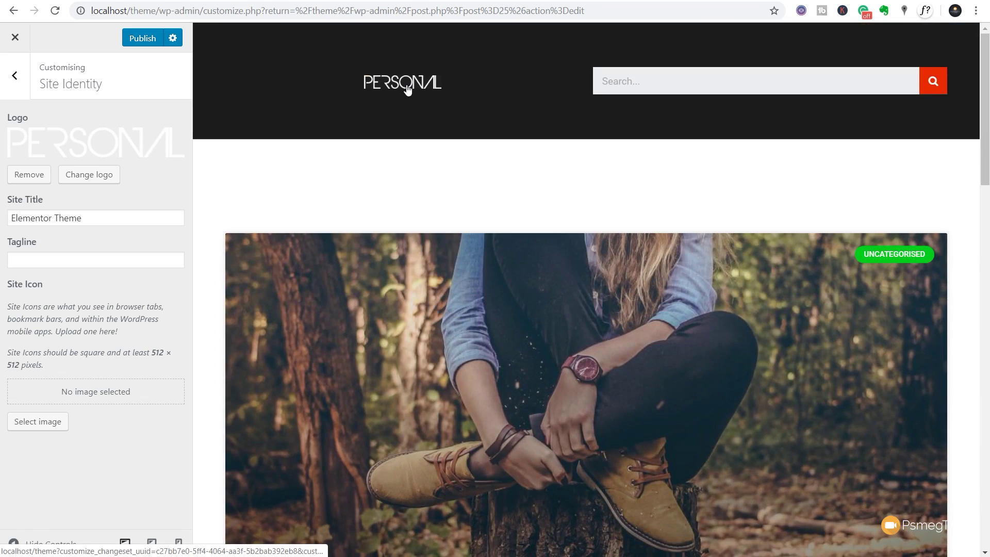
Step: Create a new menu named Main Menu in the customiser and assign it to the Primary location
{"action": "left_click", "coordinate": [15, 75]}
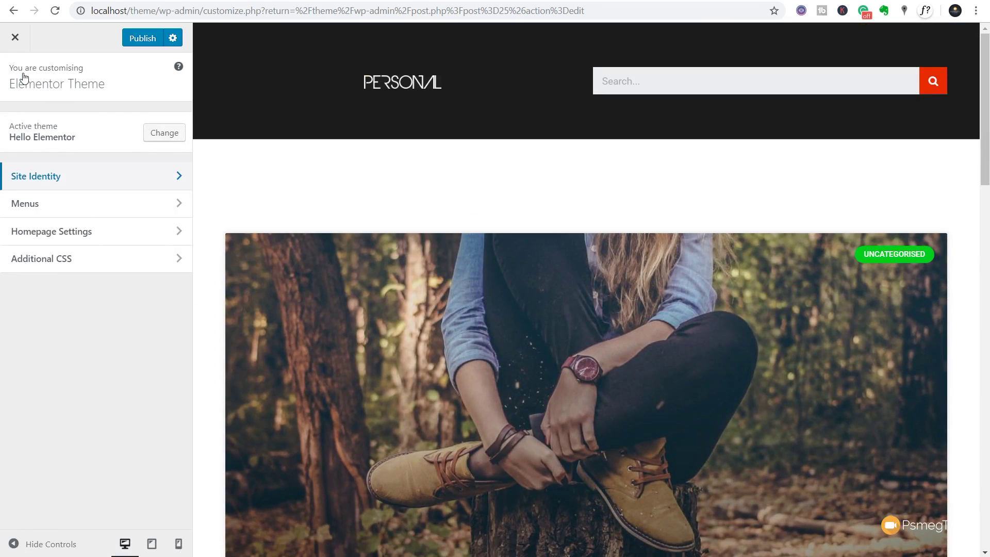
{"action": "left_click", "coordinate": [49, 210]}
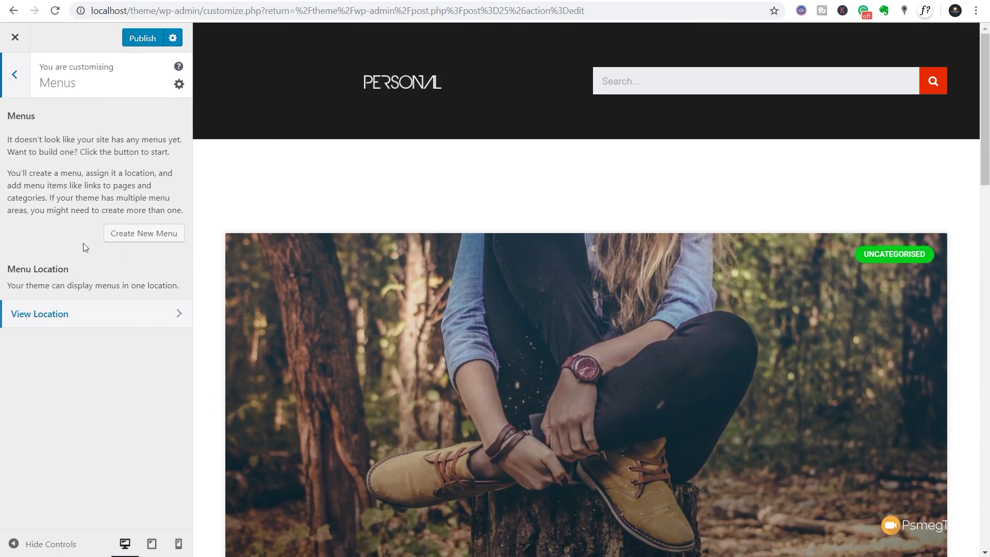
{"action": "left_click", "coordinate": [137, 236]}
{"action": "left_click", "coordinate": [70, 136]}
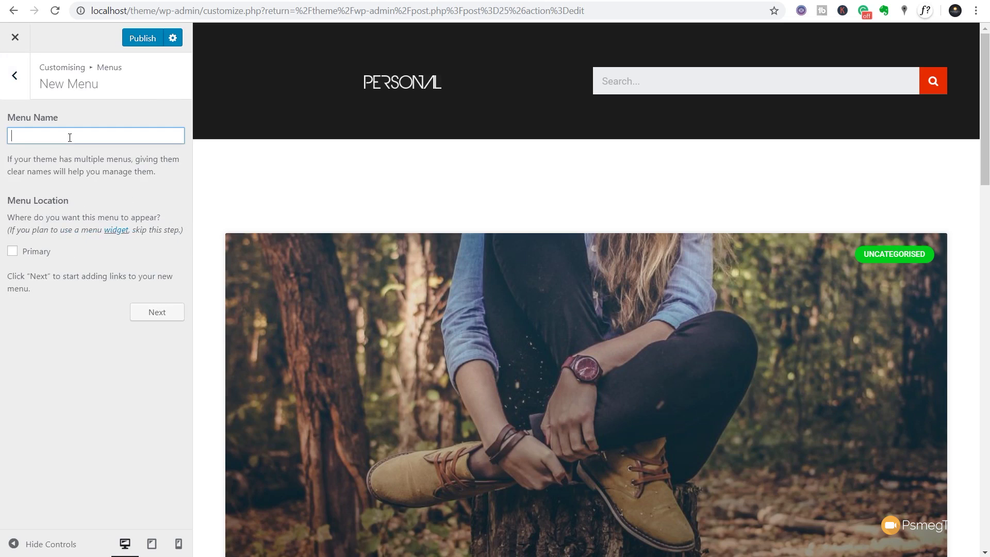
{"action": "type", "text": "Main Menu"}
{"action": "left_click", "coordinate": [15, 252]}
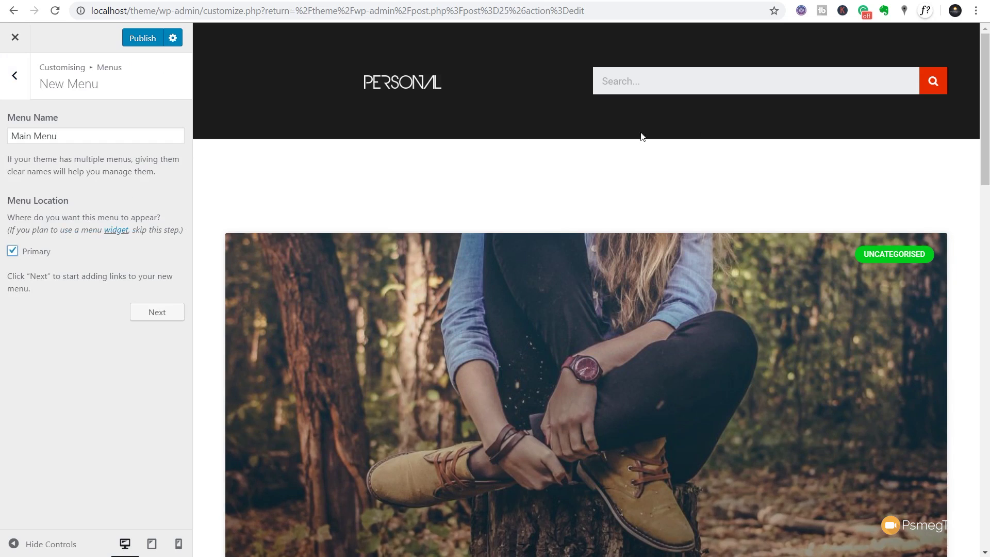
{"action": "left_click", "coordinate": [156, 312]}
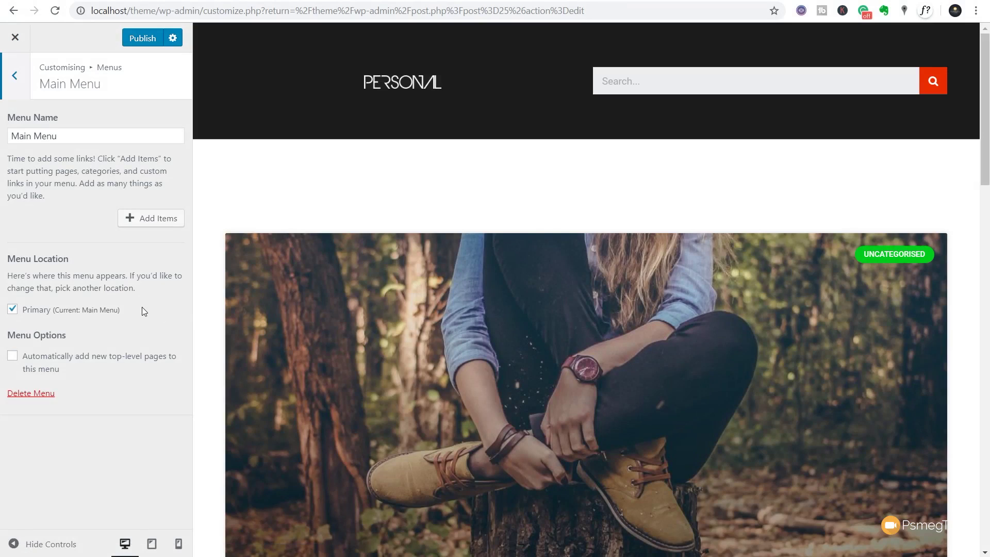
Step: Add the Home link, Sample Page and the Uncategorised category to Main Menu and publish the customiser changes
{"action": "left_click", "coordinate": [170, 225]}
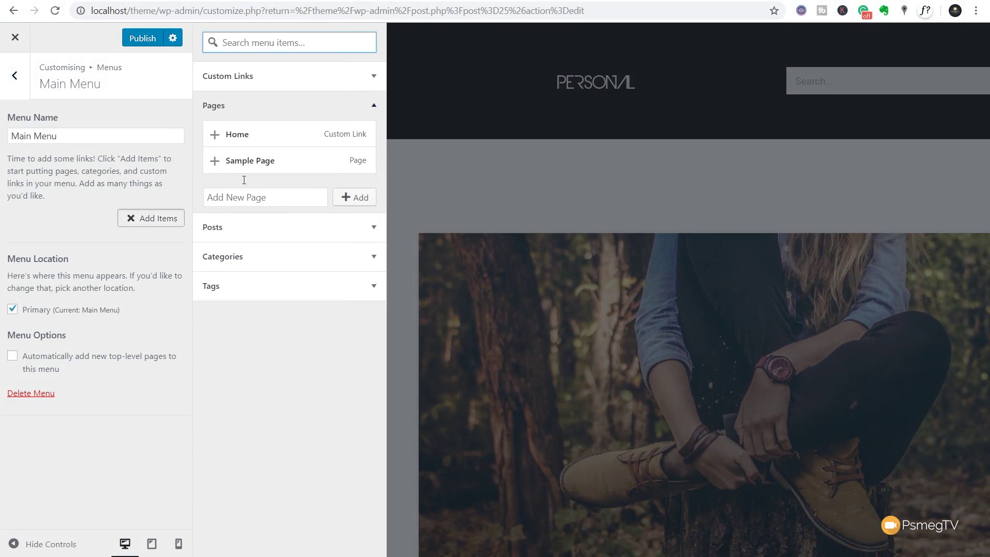
{"action": "left_click", "coordinate": [216, 135]}
{"action": "left_click", "coordinate": [215, 161]}
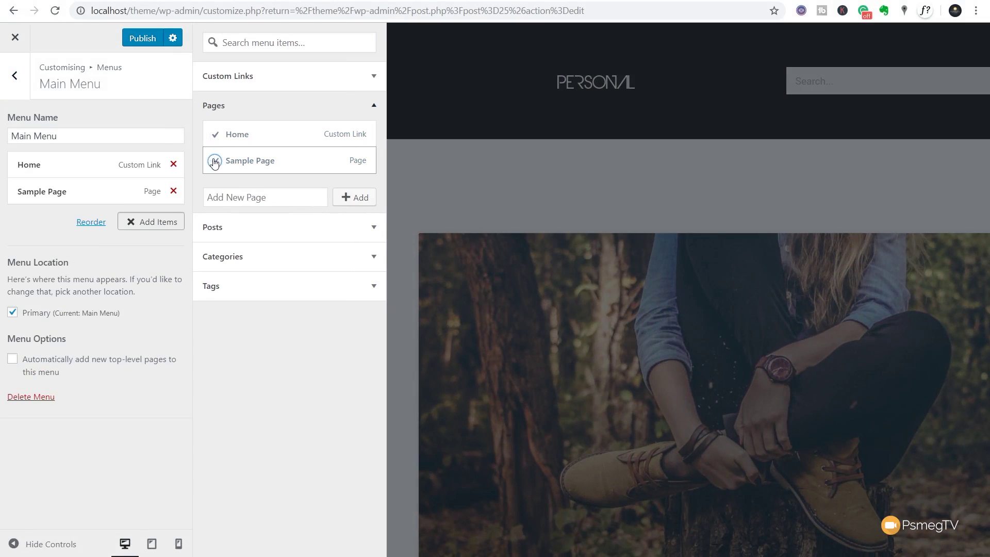
{"action": "left_click", "coordinate": [374, 258]}
{"action": "left_click", "coordinate": [214, 193]}
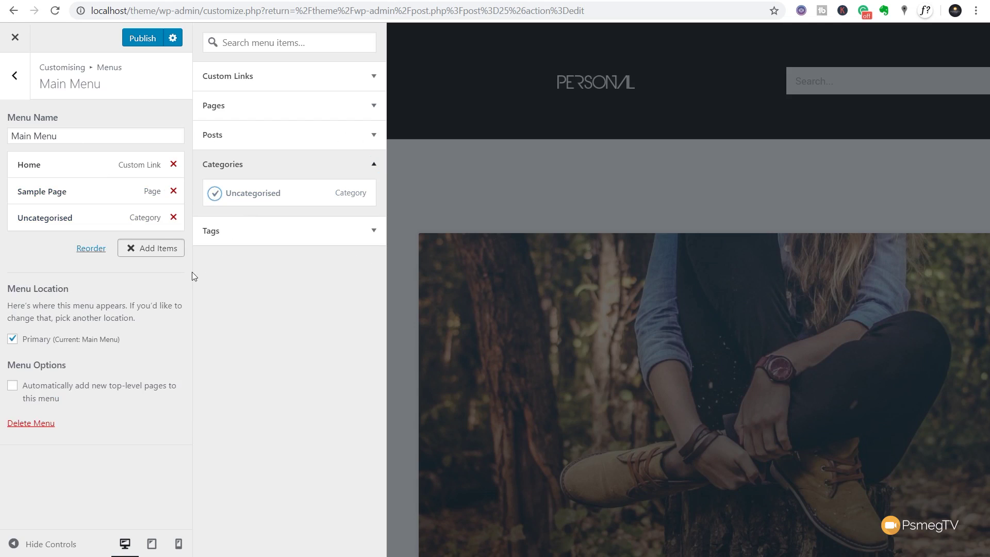
{"action": "left_click", "coordinate": [144, 39]}
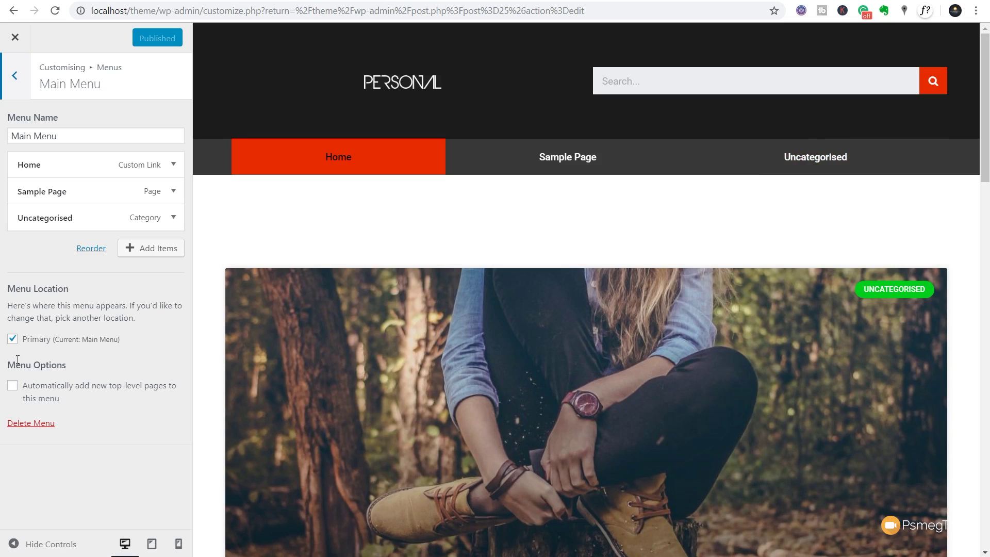
Step: Leave the customiser and add the posts Summer Sunshine, Canada and This is a Post to Main Menu in the dashboard's menu editor
{"action": "left_click", "coordinate": [15, 37]}
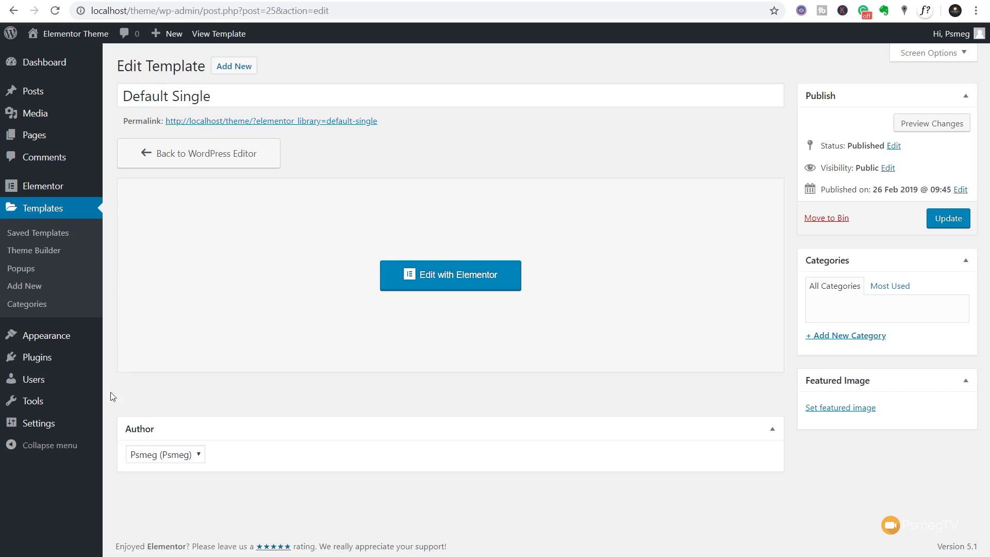
{"action": "mouse_move", "coordinate": [100, 348]}
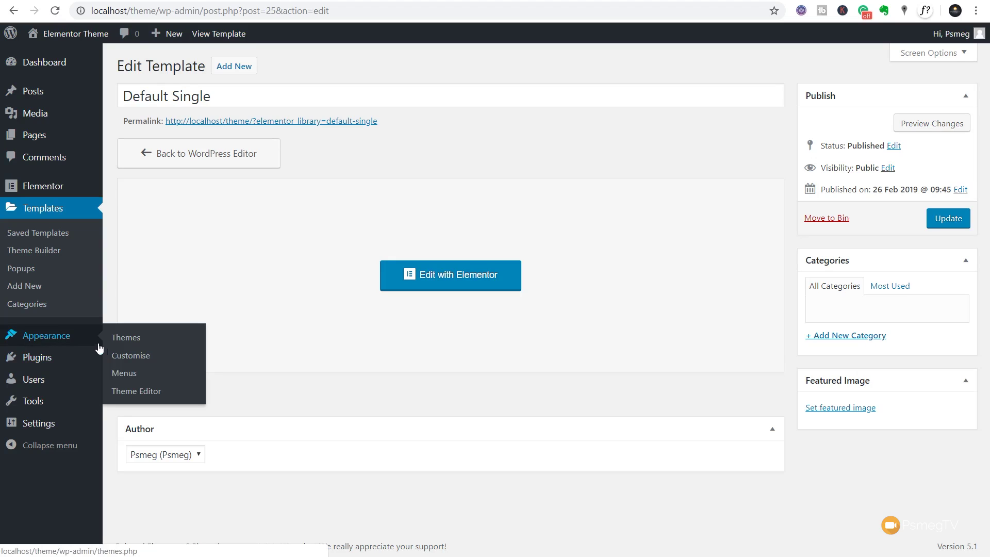
{"action": "left_click", "coordinate": [131, 375]}
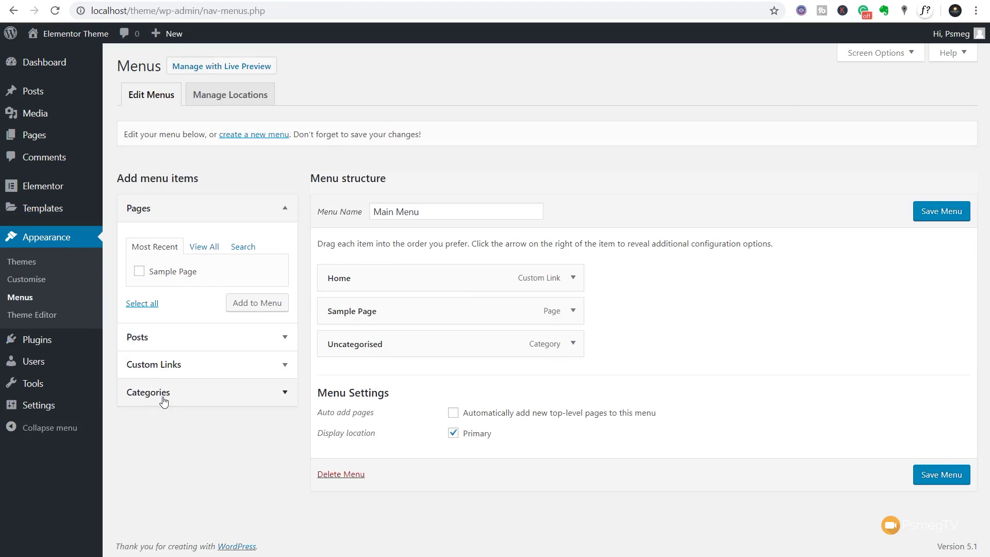
{"action": "left_click", "coordinate": [160, 342]}
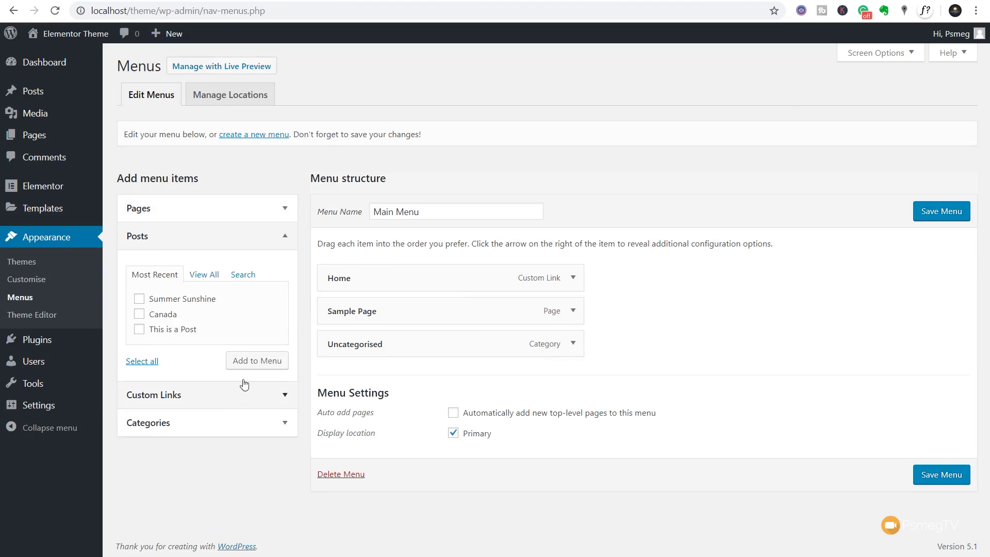
{"action": "left_click", "coordinate": [138, 301]}
{"action": "left_click", "coordinate": [140, 314]}
{"action": "left_click", "coordinate": [139, 329]}
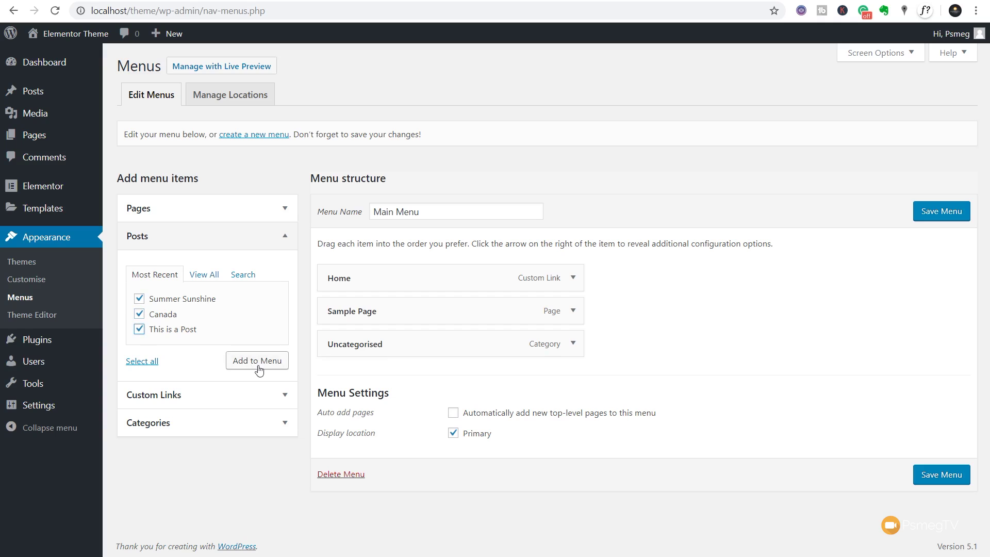
{"action": "left_click", "coordinate": [259, 366]}
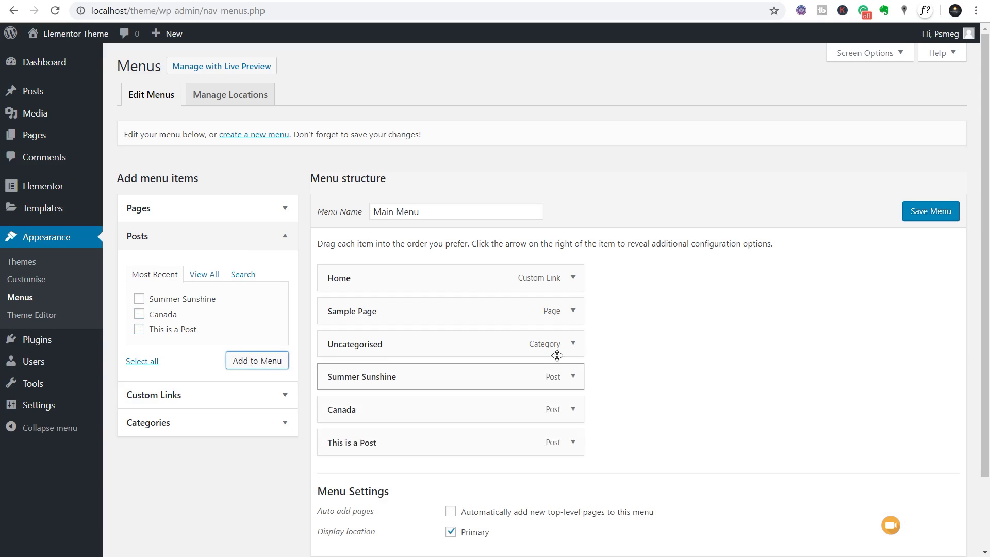
Step: Remove the Uncategorised item from Main Menu and save the menu
{"action": "left_click", "coordinate": [581, 352]}
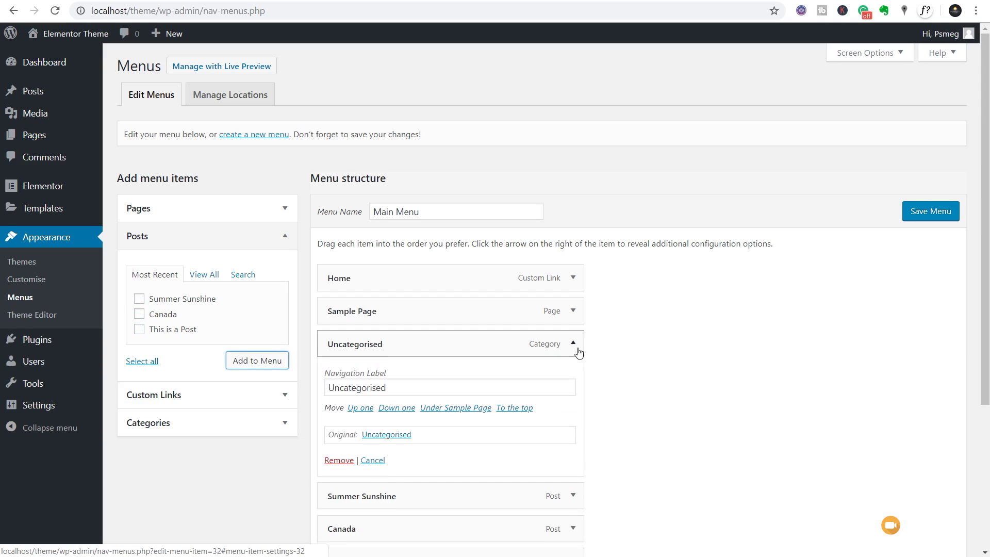
{"action": "left_click", "coordinate": [336, 462]}
{"action": "left_click", "coordinate": [939, 214]}
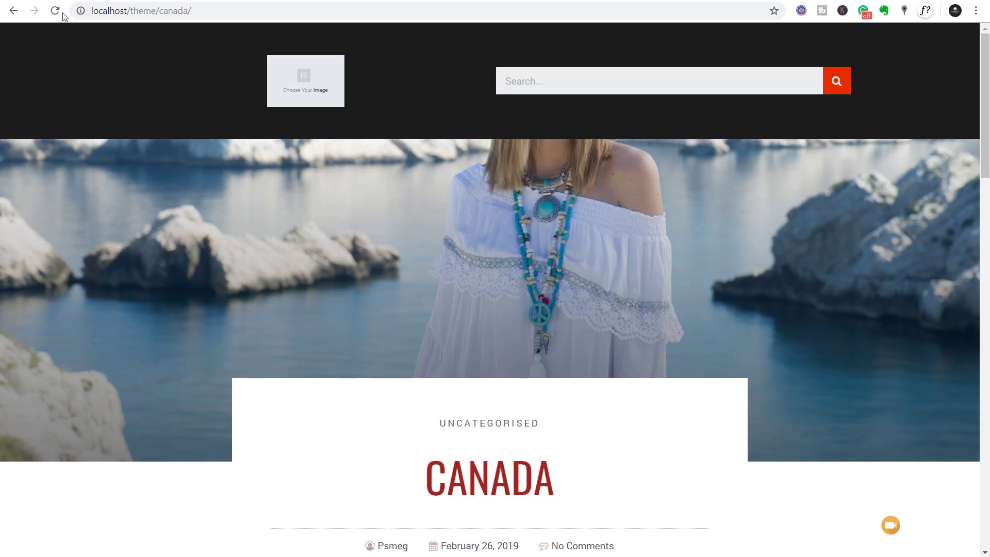
Step: Reload the live Canada post and check the header logo and the navigation menu while moving down the page
{"action": "left_click", "coordinate": [55, 10]}
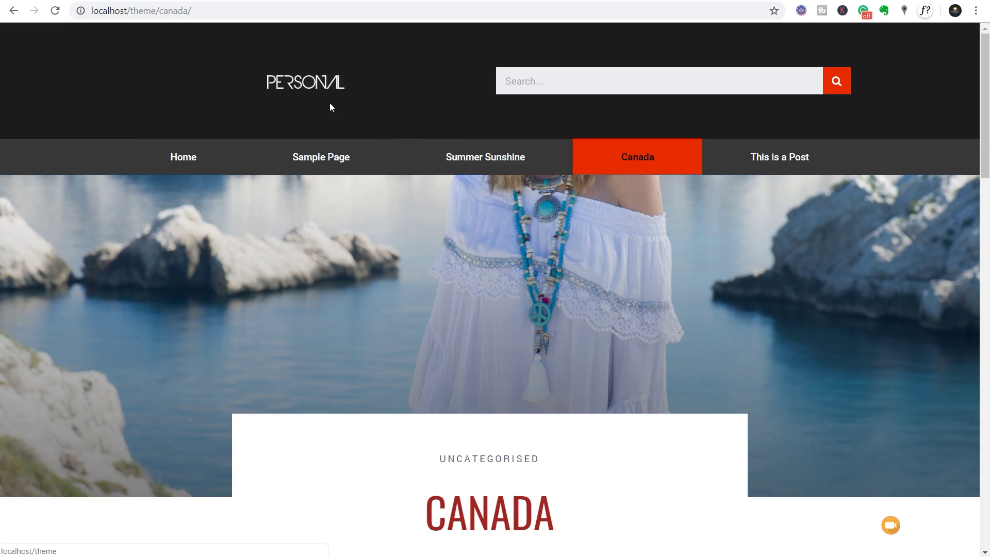
{"action": "scroll", "coordinate": [794, 316], "scroll_direction": "down", "scroll_amount": 10}
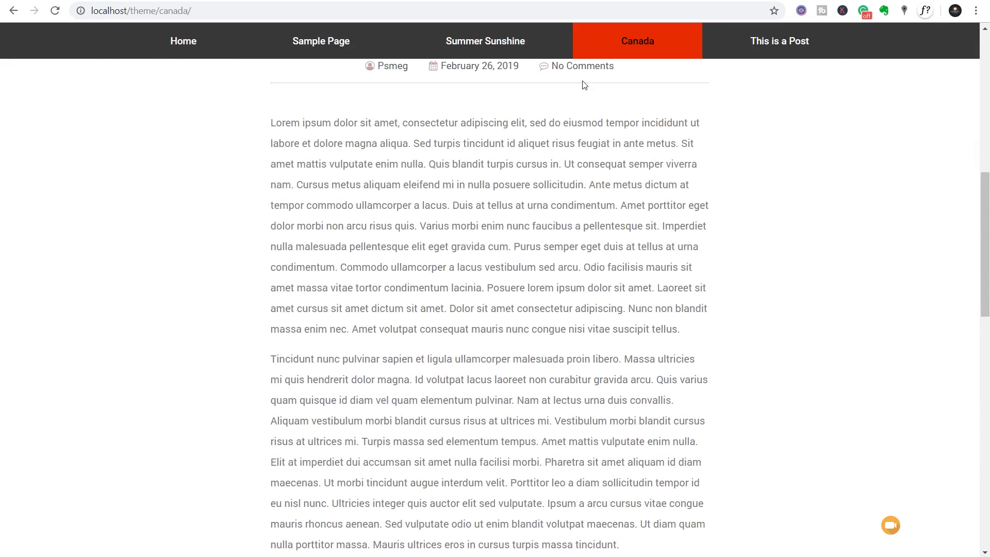
Step: Return to the WordPress dashboard and open the Theme Builder's Default Header template for editing with Elementor
{"action": "key", "text": "ctrl+Tab"}
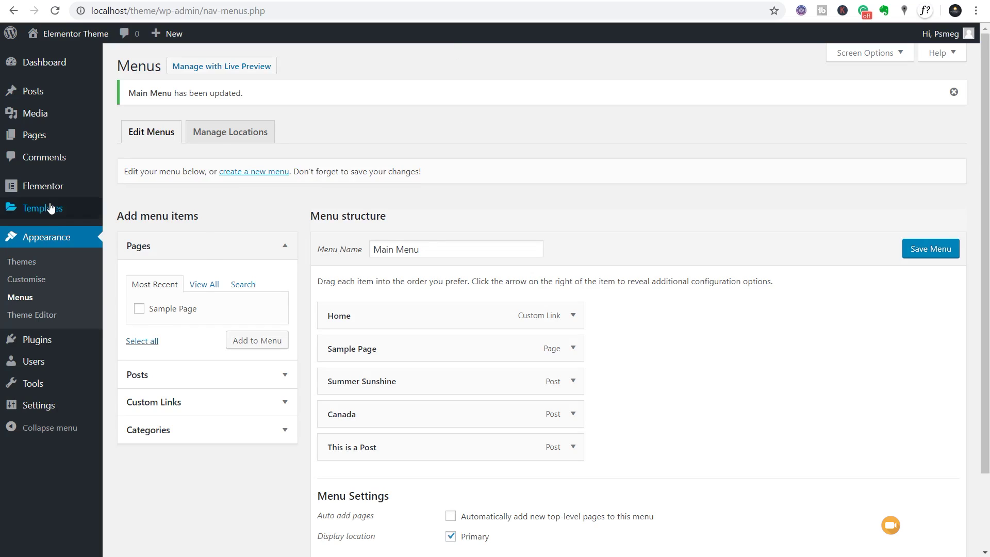
{"action": "mouse_move", "coordinate": [58, 207]}
{"action": "left_click", "coordinate": [118, 230]}
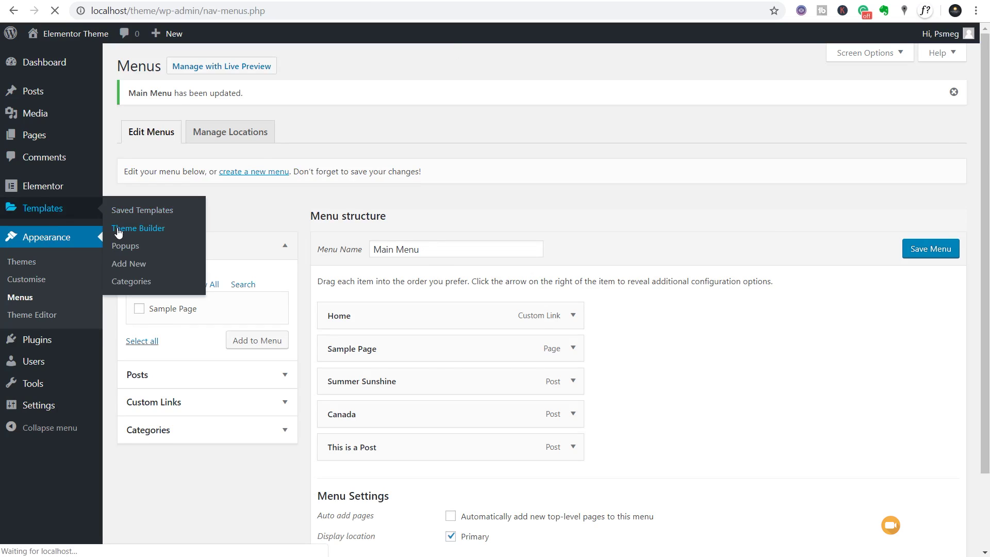
{"action": "left_click", "coordinate": [230, 107]}
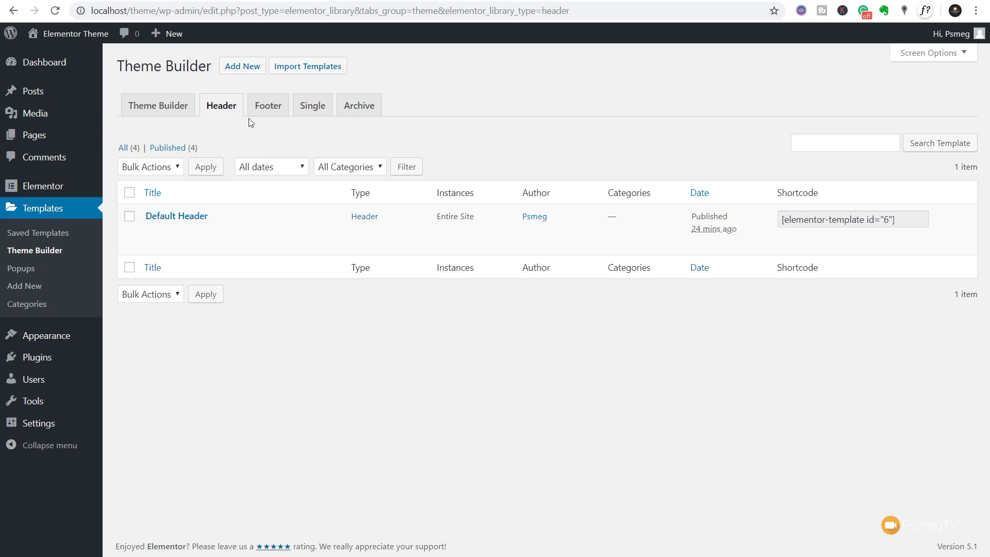
{"action": "mouse_move", "coordinate": [185, 217]}
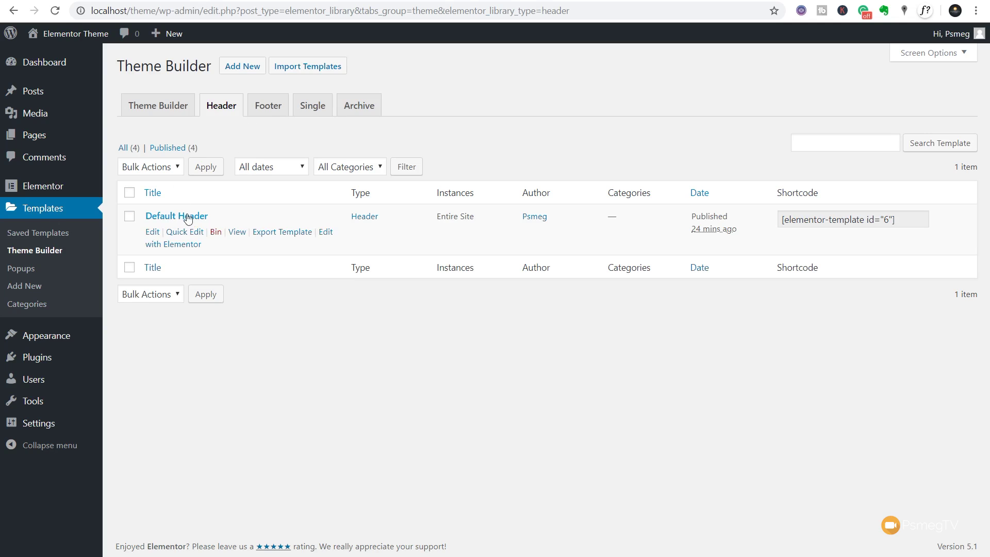
{"action": "left_click", "coordinate": [179, 249]}
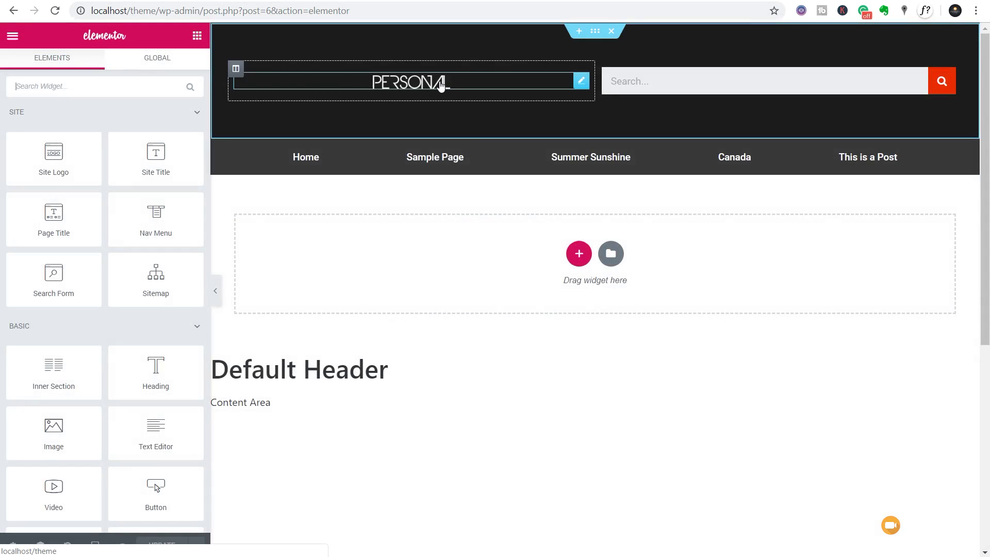
Step: Align the Site Logo widget in the header to the left
{"action": "left_click", "coordinate": [583, 81]}
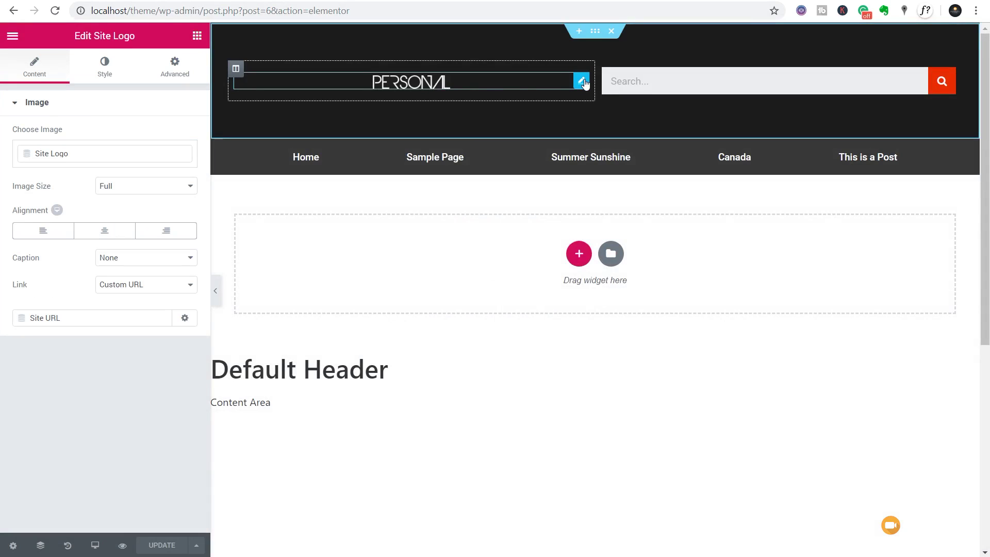
{"action": "left_click", "coordinate": [43, 235]}
{"action": "left_click", "coordinate": [42, 234]}
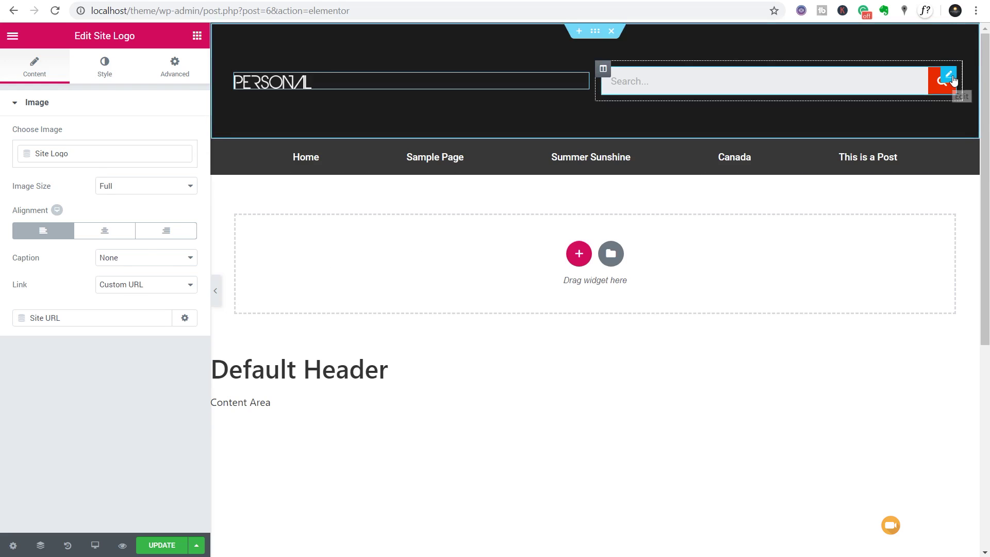
Step: Delete the search form from the header and narrow the logo column to about a third of the row
{"action": "left_click", "coordinate": [952, 78]}
{"action": "right_click", "coordinate": [951, 78]}
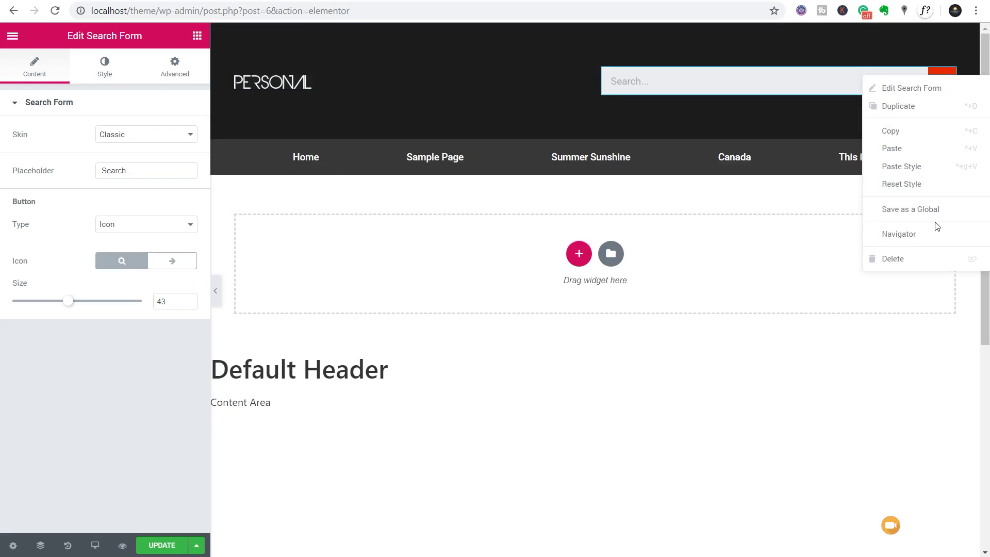
{"action": "left_click", "coordinate": [923, 258]}
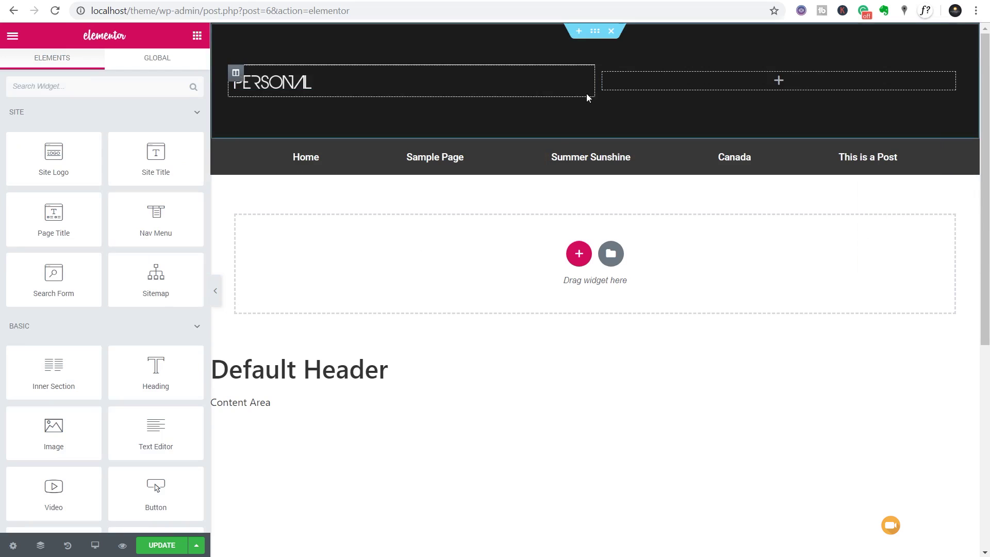
{"action": "left_click_drag", "start_coordinate": [595, 82], "coordinate": [469, 77]}
{"action": "right_click", "coordinate": [472, 80]}
{"action": "left_click", "coordinate": [453, 236]}
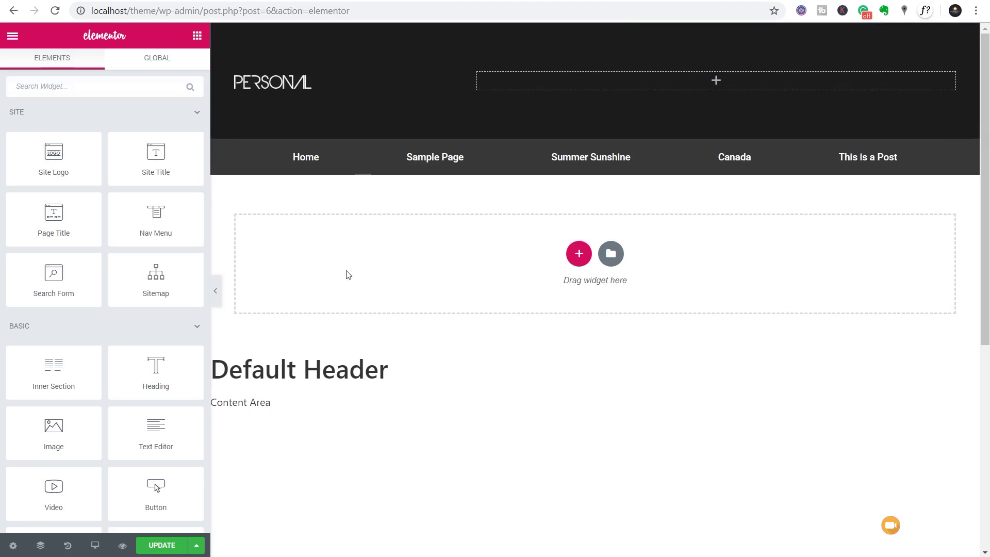
Step: Place a Social Icons widget in the empty header column beside the logo and align its icons to the right
{"action": "left_click", "coordinate": [124, 93]}
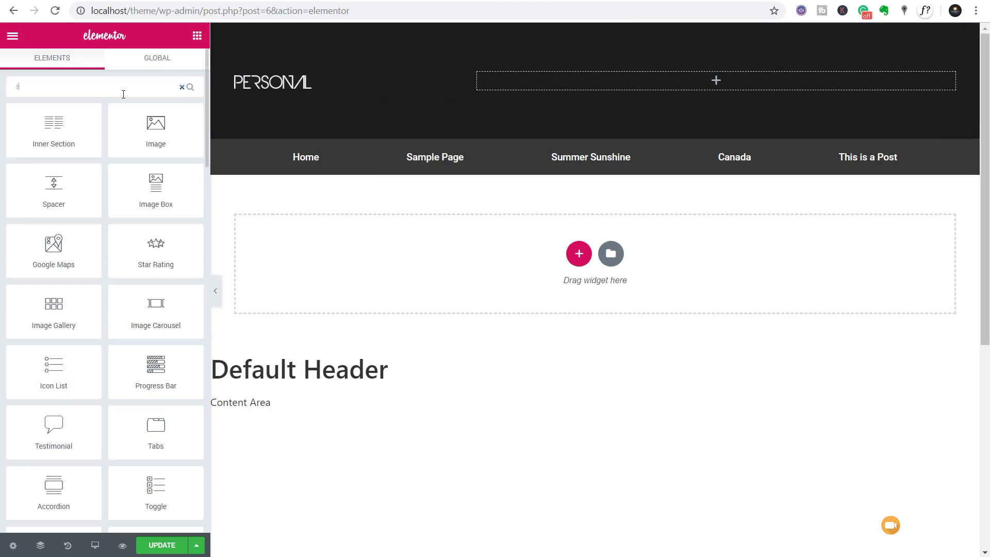
{"action": "type", "text": "socia"}
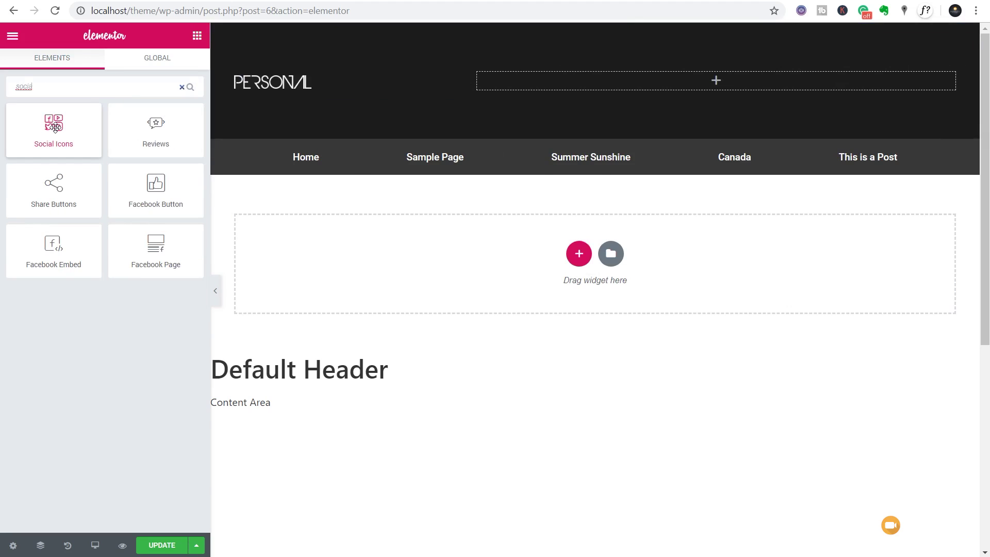
{"action": "left_click_drag", "start_coordinate": [53, 128], "coordinate": [843, 83]}
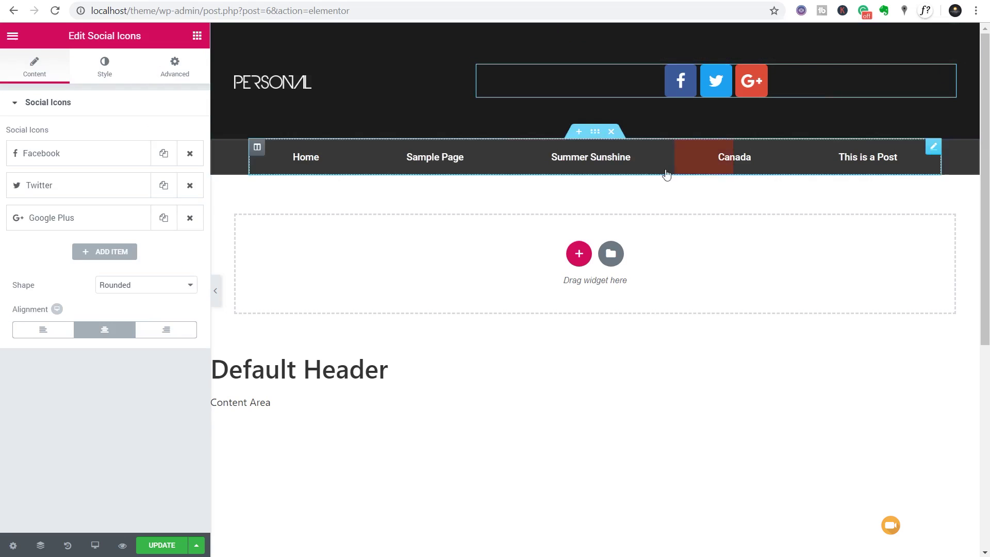
{"action": "left_click", "coordinate": [166, 329]}
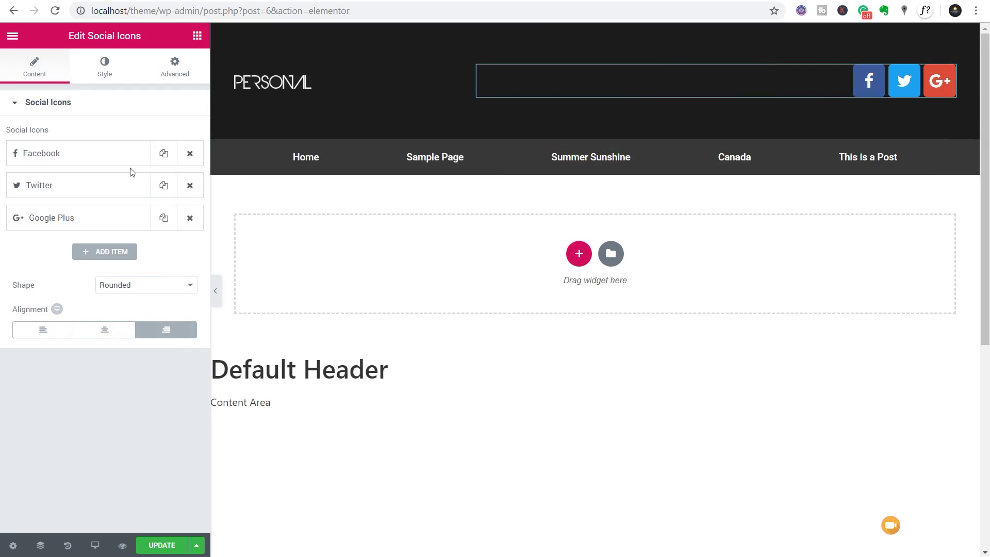
Step: Set the size of the header's social icons to 15
{"action": "left_click", "coordinate": [105, 67]}
{"action": "mouse_move", "coordinate": [16, 184]}
{"action": "left_mouse_down"}
{"action": "mouse_move", "coordinate": [31, 185]}
{"action": "mouse_move", "coordinate": [20, 185]}
{"action": "left_mouse_up"}
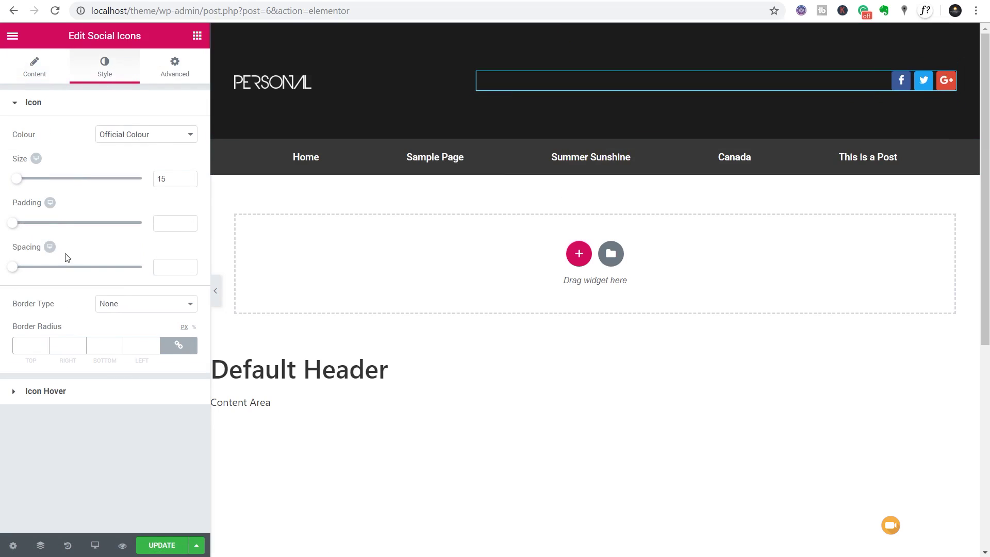
{"action": "left_click", "coordinate": [558, 51]}
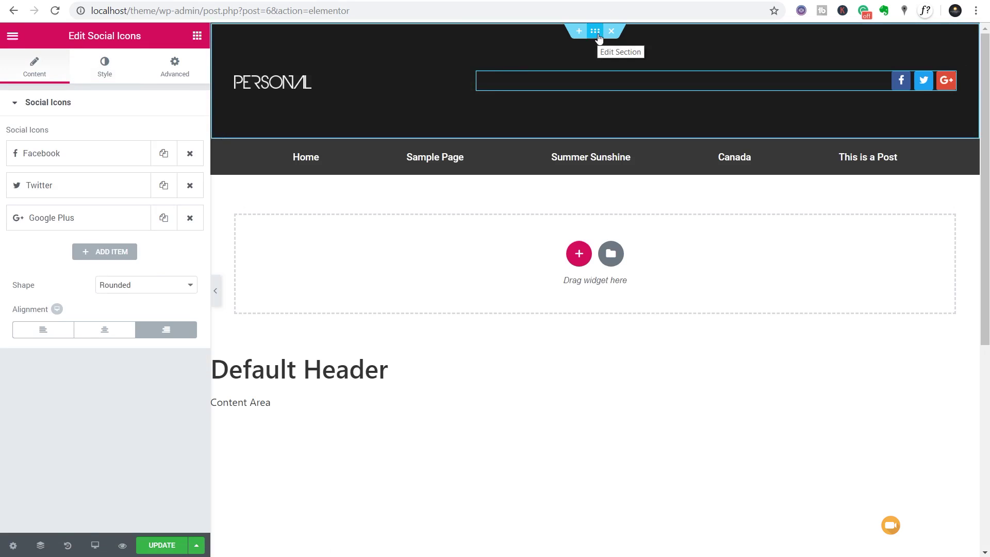
Step: Set the minimum height of the header's logo section to 100 px and update the header template
{"action": "left_click", "coordinate": [596, 32]}
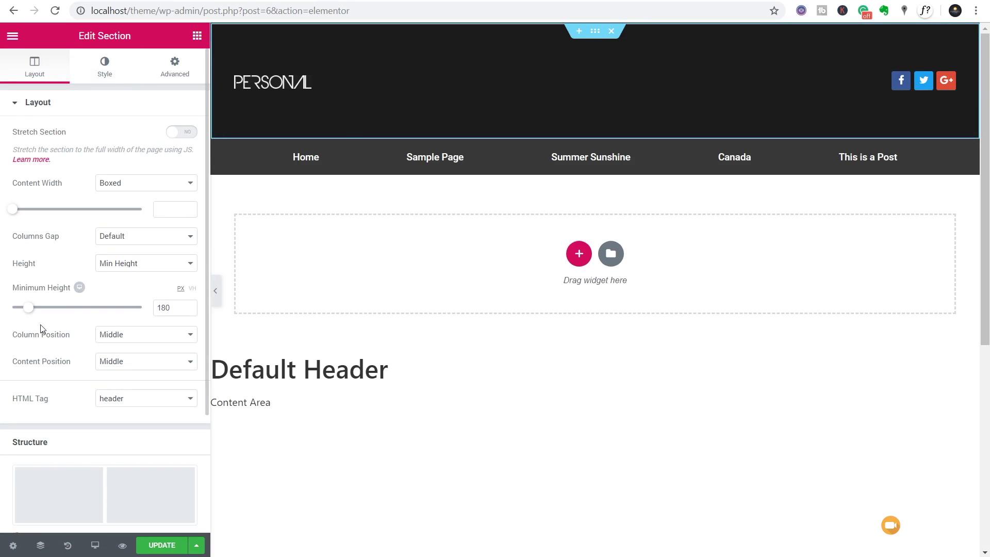
{"action": "left_click_drag", "start_coordinate": [27, 307], "coordinate": [22, 308]}
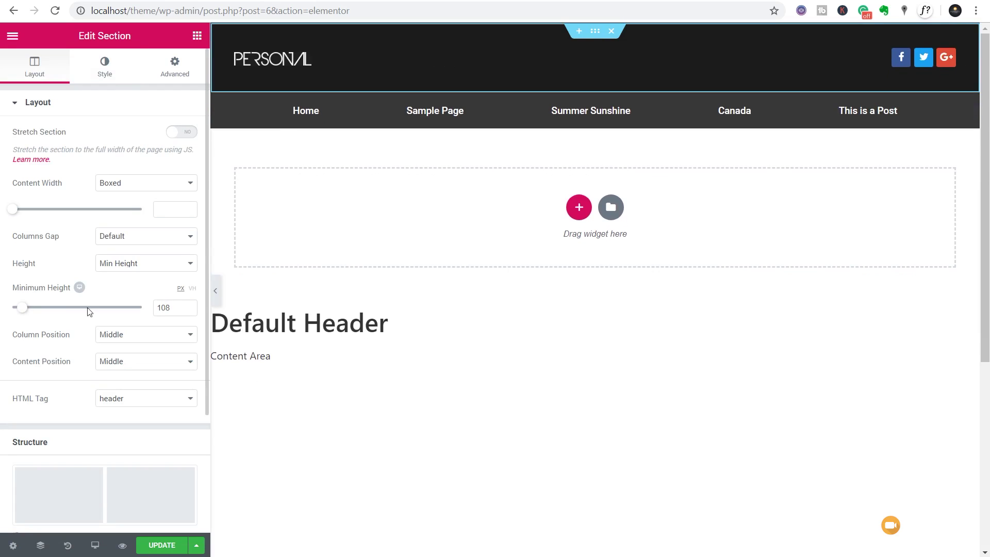
{"action": "left_click", "coordinate": [189, 309]}
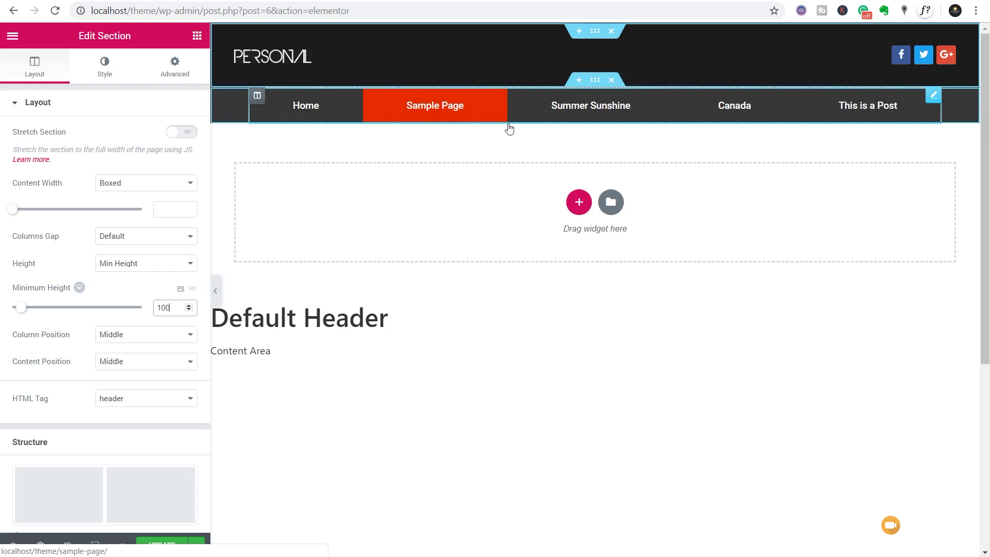
{"action": "left_click", "coordinate": [161, 545]}
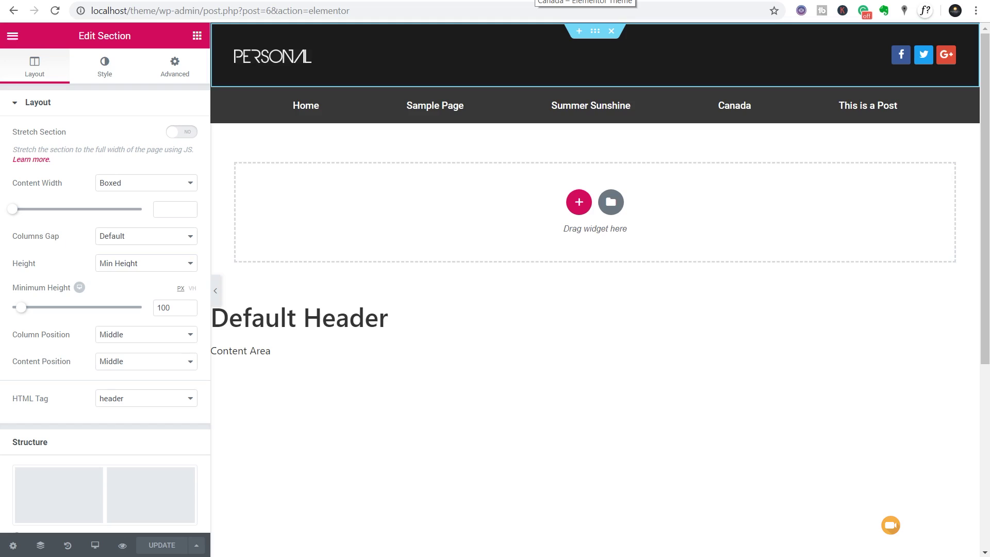
Step: Reload the Canada post on the live site to check the header, and view the Sample Page
{"action": "left_click", "coordinate": [584, 1]}
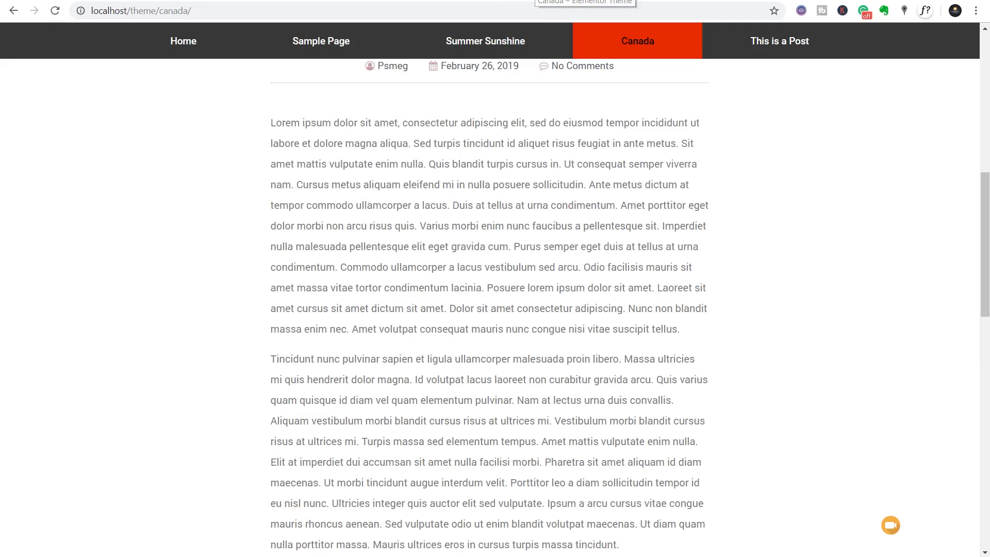
{"action": "left_click", "coordinate": [55, 11]}
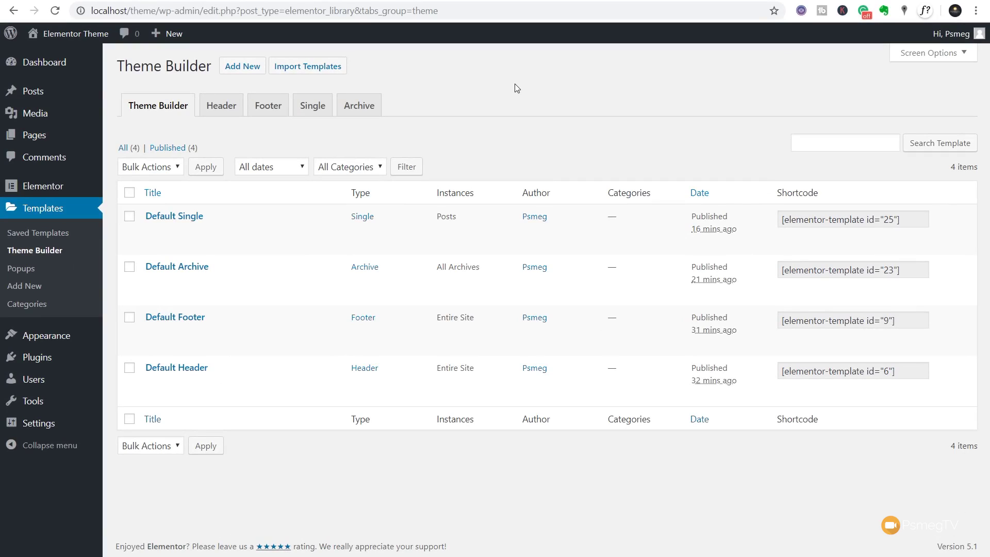
{"action": "left_click", "coordinate": [566, 1]}
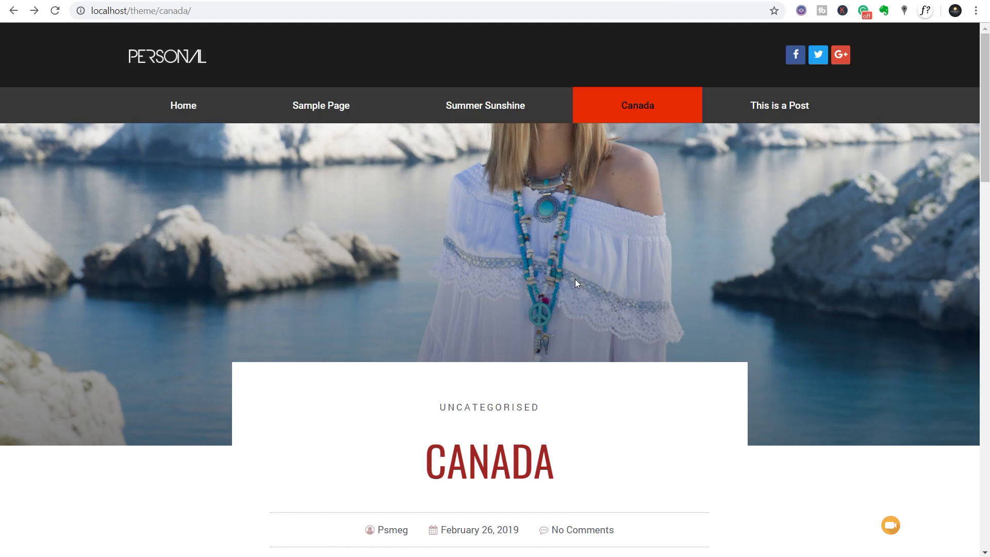
{"action": "left_click", "coordinate": [321, 105]}
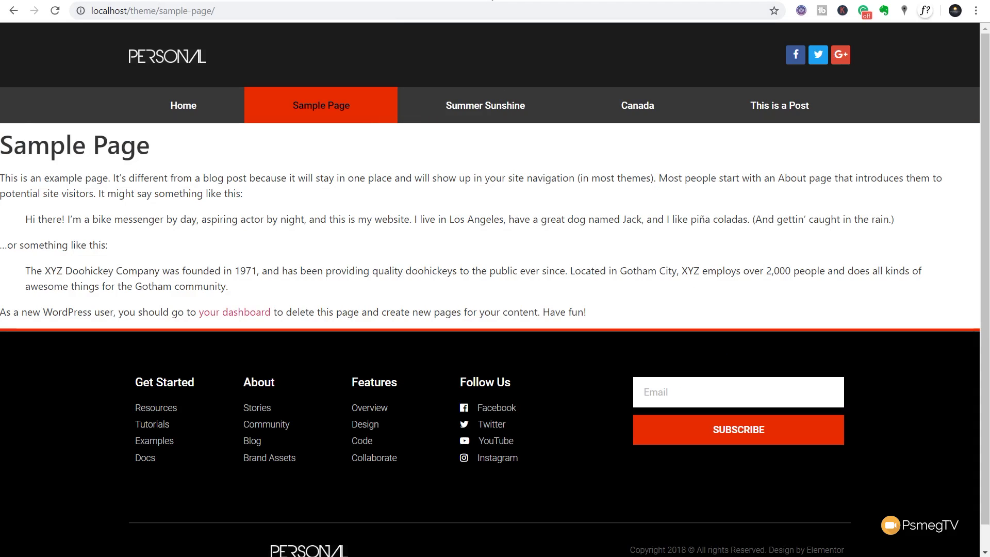
Step: Create a Single template for the Page post type named Default Page Single and insert the sidebar-free block with the light Page Title bar
{"action": "left_click", "coordinate": [491, 0]}
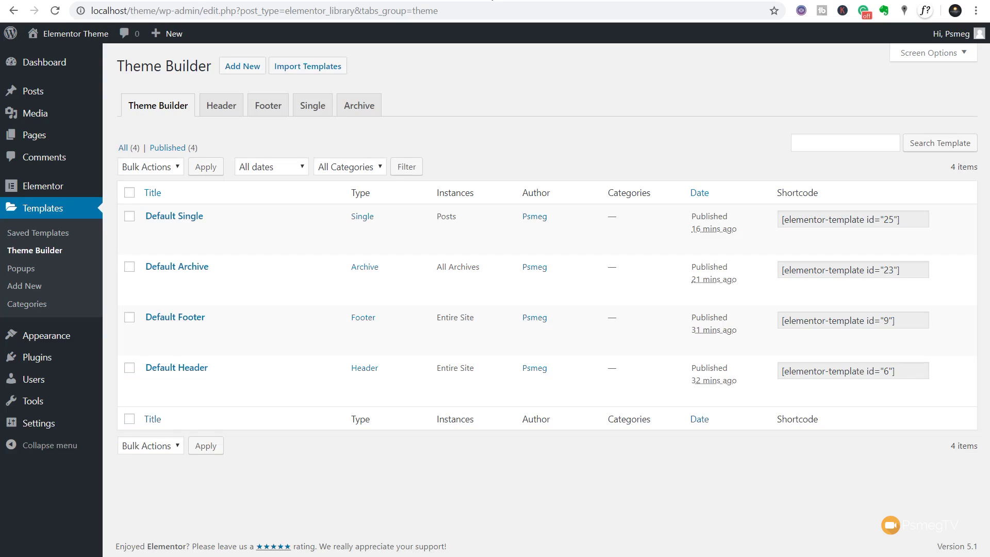
{"action": "left_click", "coordinate": [320, 116]}
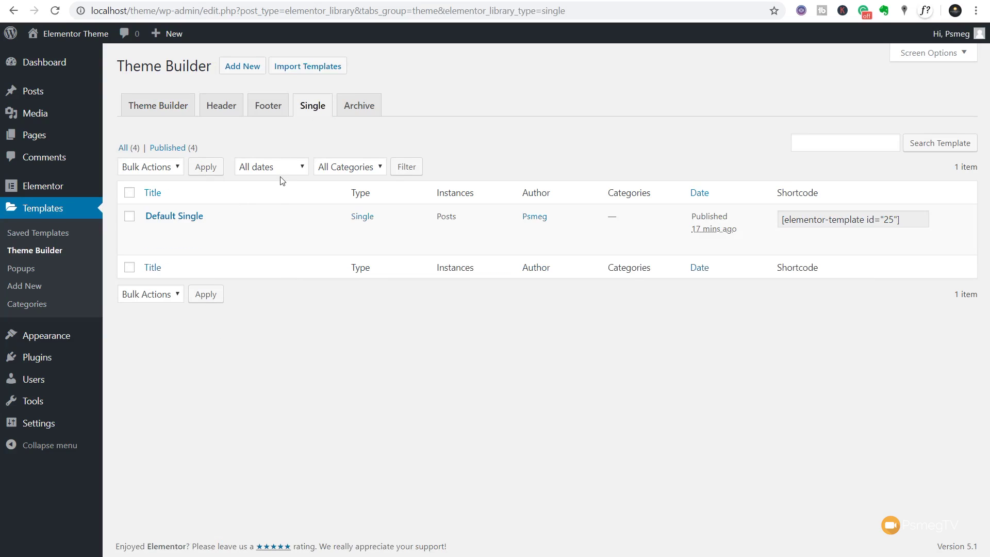
{"action": "left_click", "coordinate": [243, 66]}
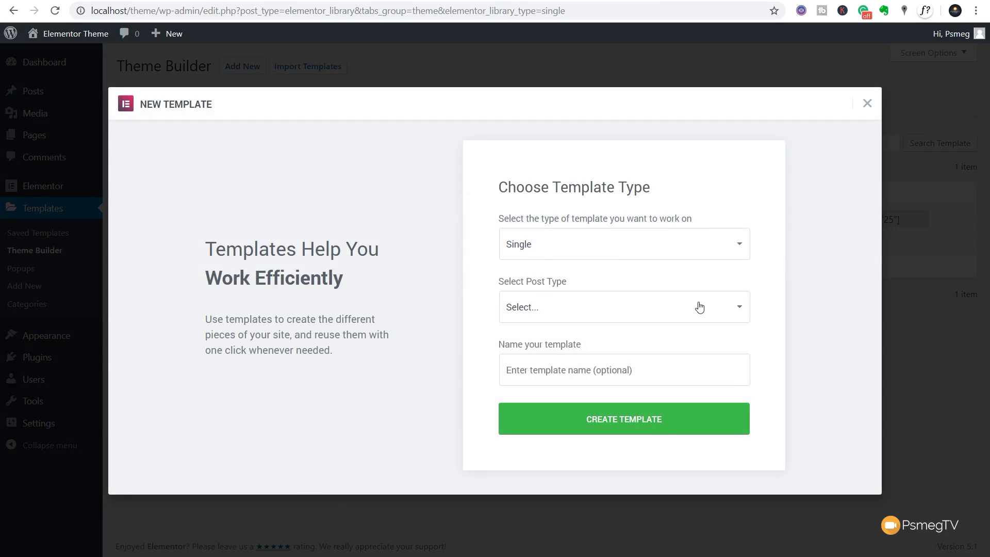
{"action": "left_click", "coordinate": [699, 307]}
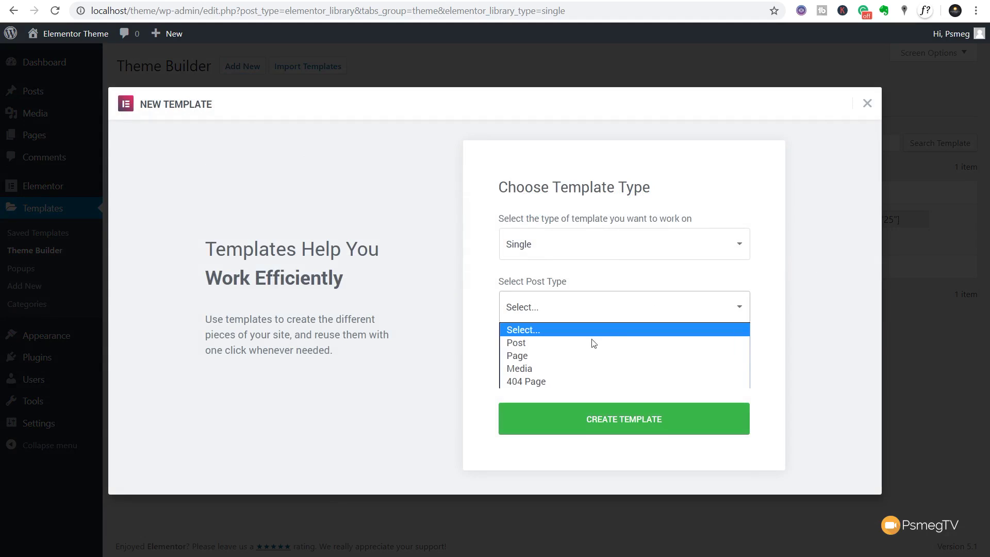
{"action": "left_click", "coordinate": [547, 359]}
{"action": "left_click", "coordinate": [548, 366]}
{"action": "type", "text": "Default Page"}
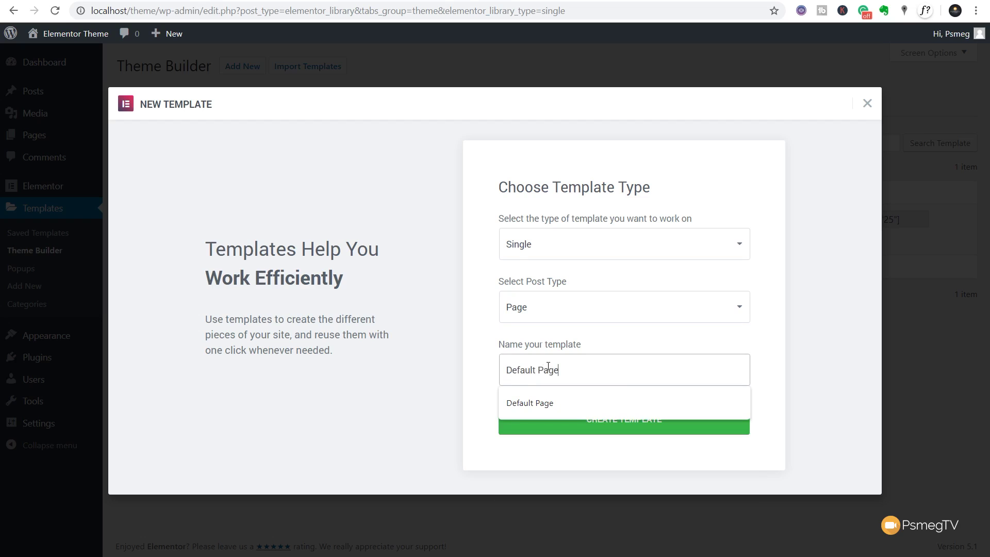
{"action": "type", "text": " Single"}
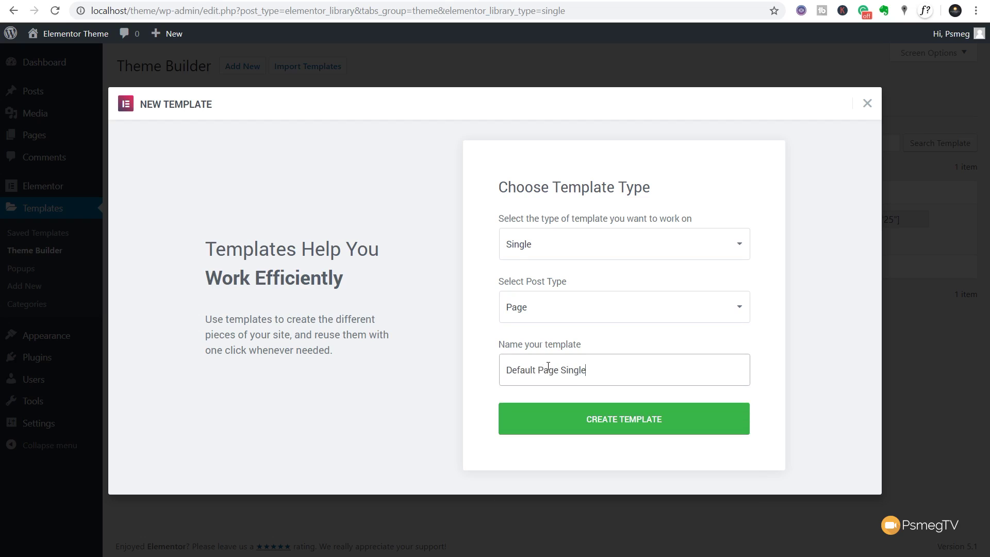
{"action": "left_click", "coordinate": [635, 424]}
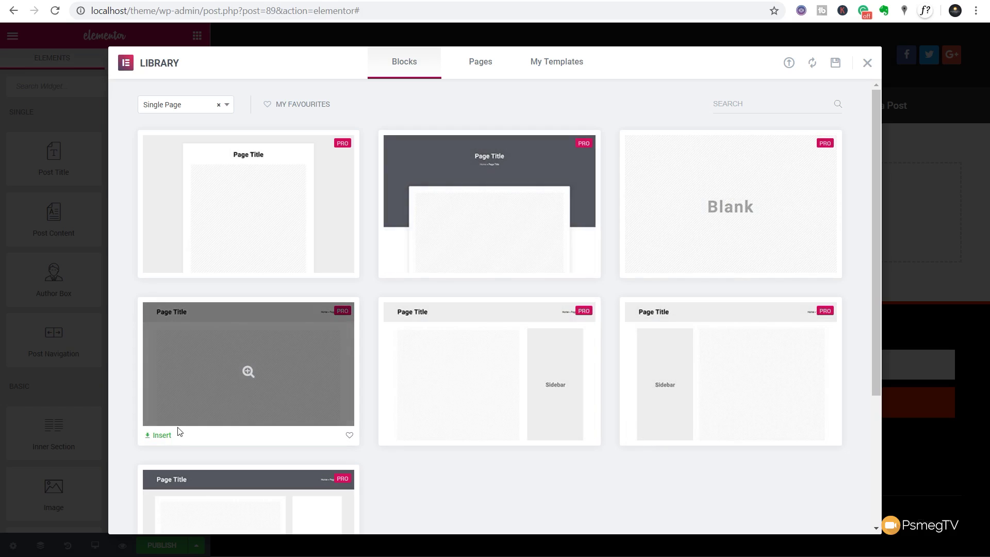
{"action": "left_click", "coordinate": [162, 436]}
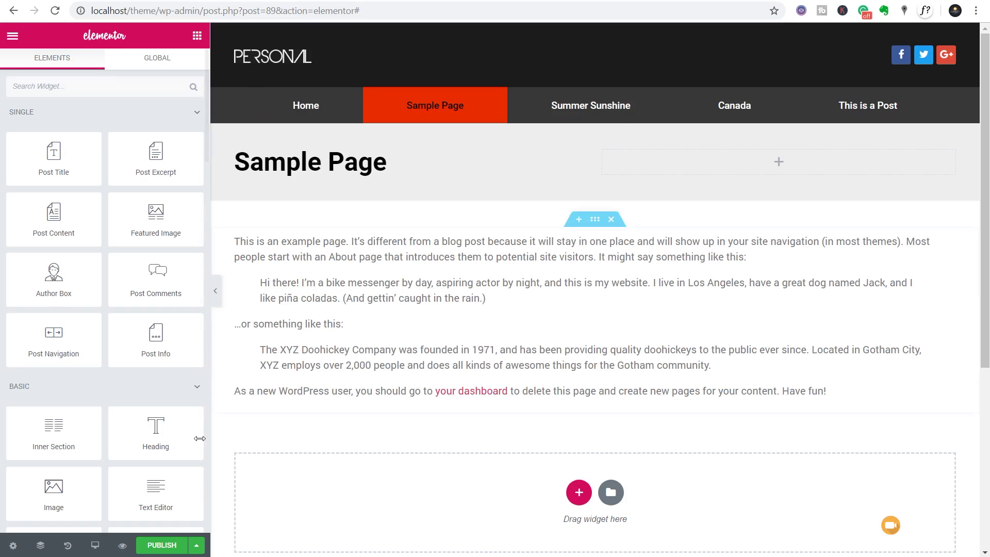
Step: Publish the page template with the condition Include Pages: All and reload the live Sample Page
{"action": "left_click", "coordinate": [166, 548]}
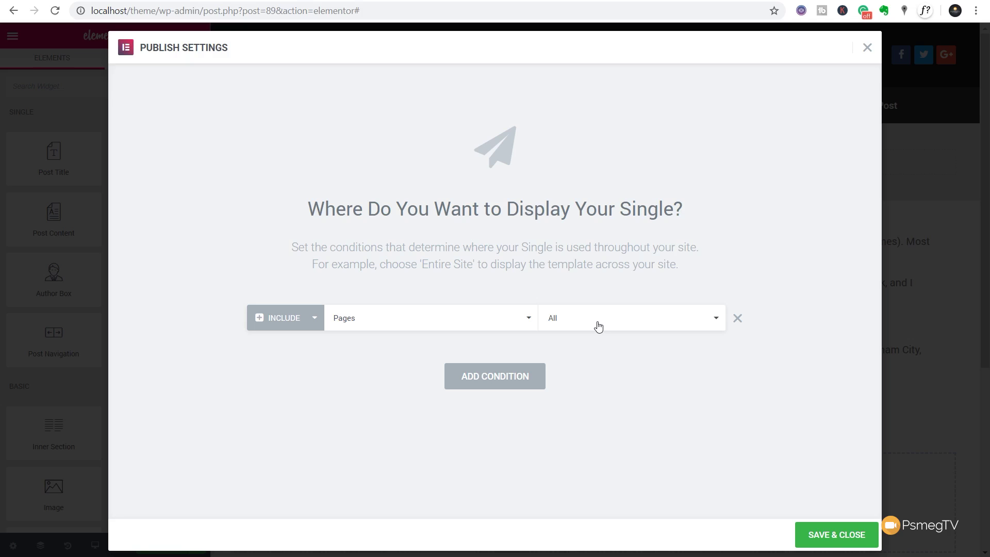
{"action": "left_click", "coordinate": [467, 328]}
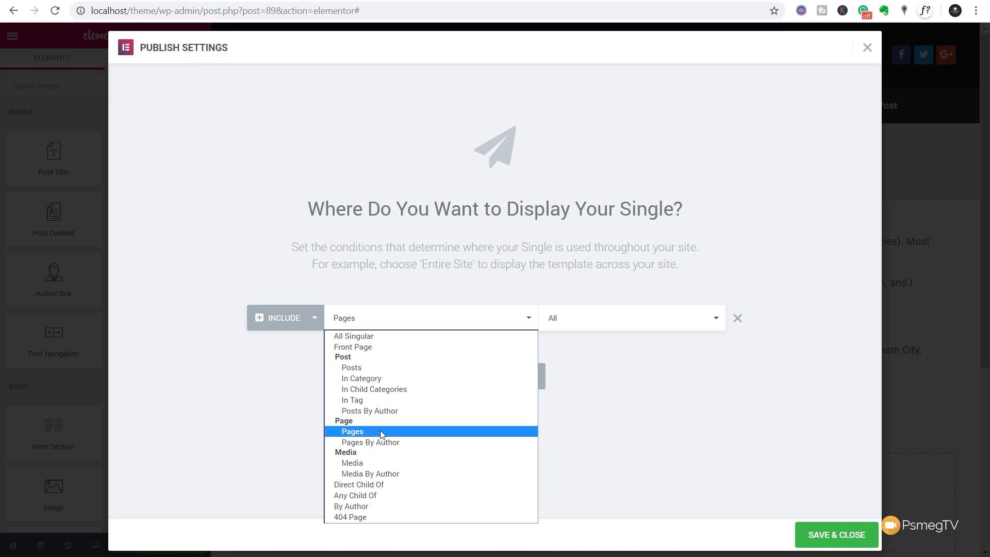
{"action": "left_click", "coordinate": [259, 386]}
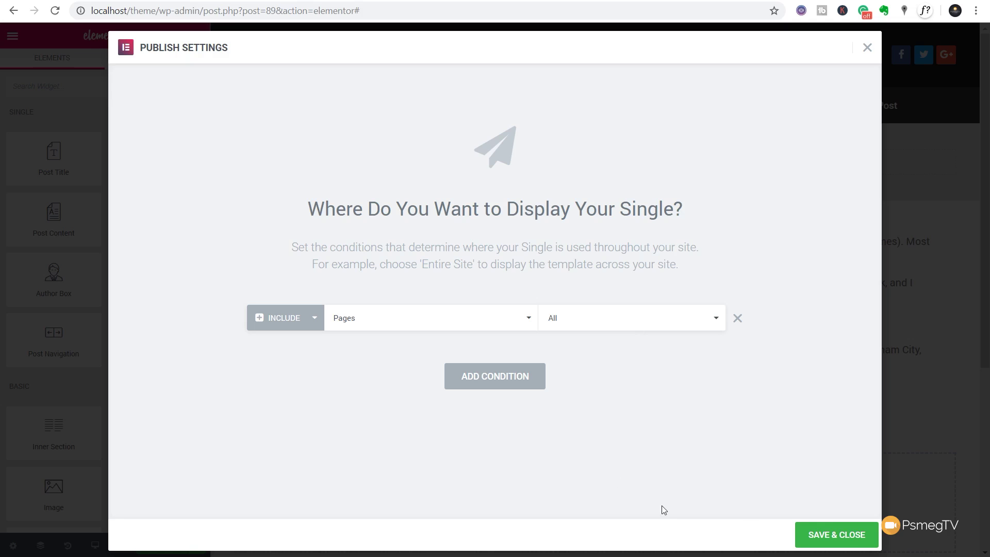
{"action": "left_click", "coordinate": [829, 537]}
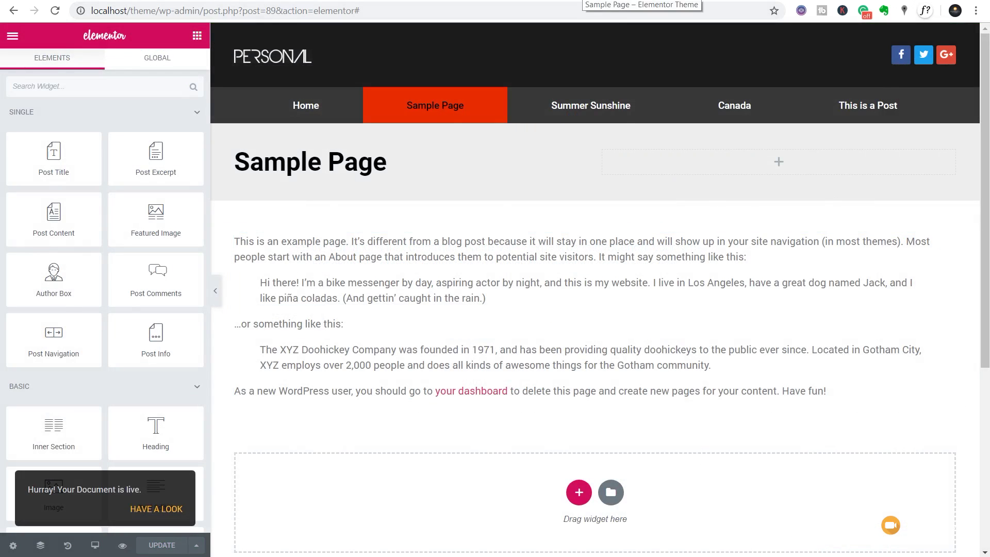
{"action": "left_click", "coordinate": [578, 1]}
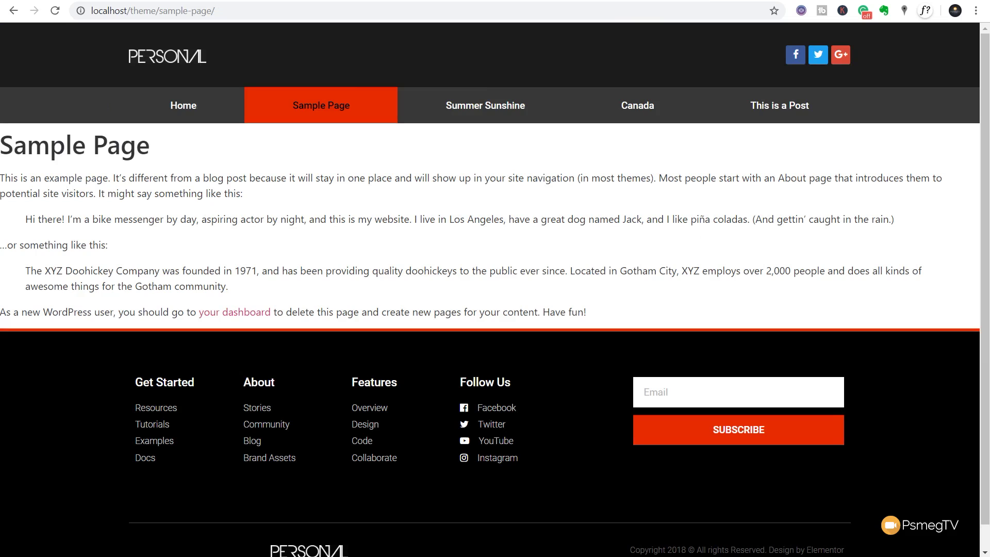
{"action": "left_click", "coordinate": [55, 14]}
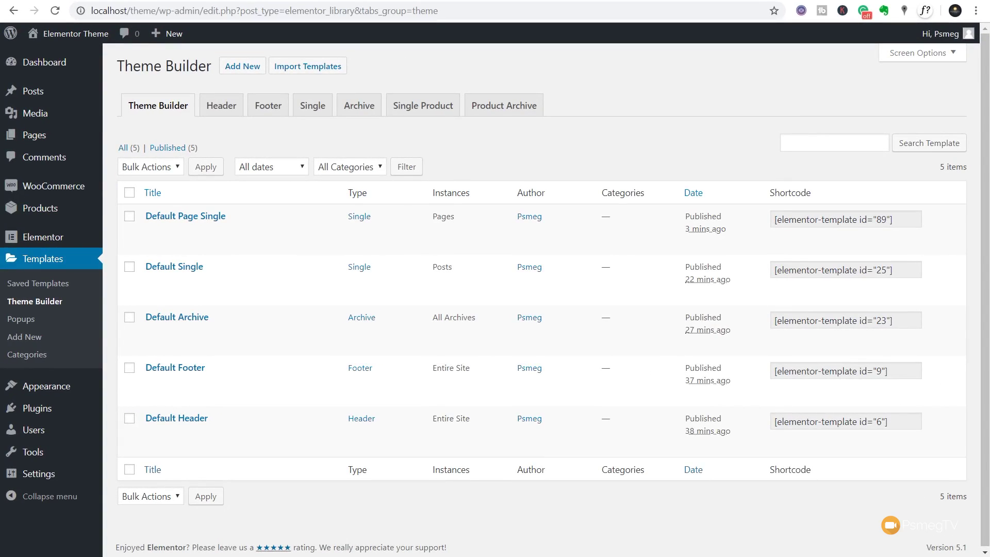
Step: Create a Product Archive template named Default Product Archive and insert the three-column Products block
{"action": "left_click", "coordinate": [513, 113]}
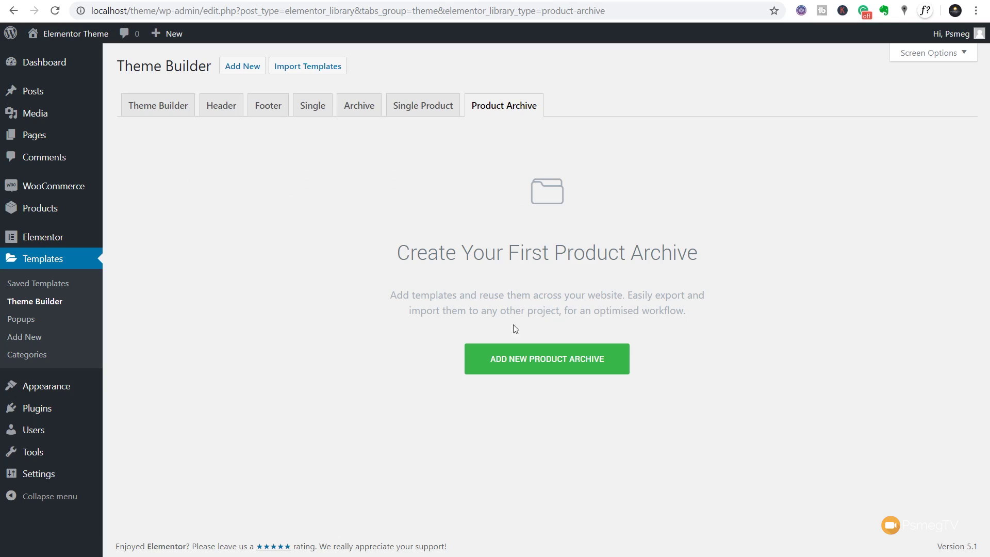
{"action": "left_click", "coordinate": [523, 359]}
{"action": "left_click", "coordinate": [576, 340]}
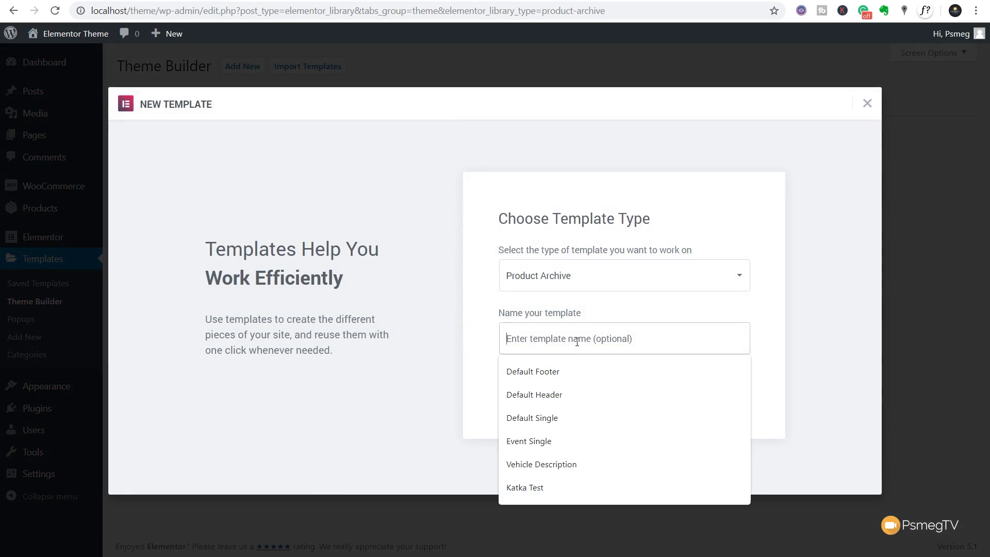
{"action": "type", "text": "Def"}
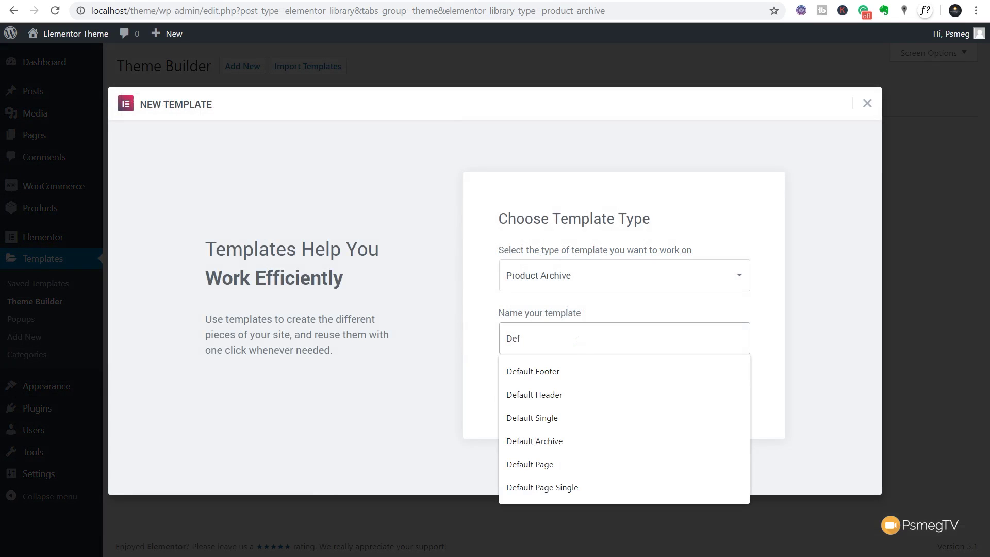
{"action": "left_click", "coordinate": [625, 397]}
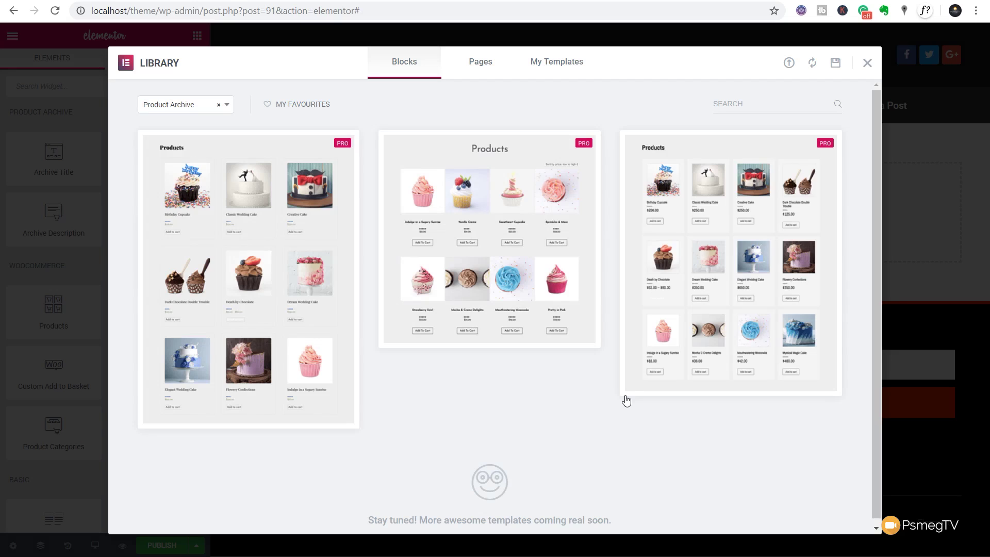
{"action": "mouse_move", "coordinate": [626, 400]}
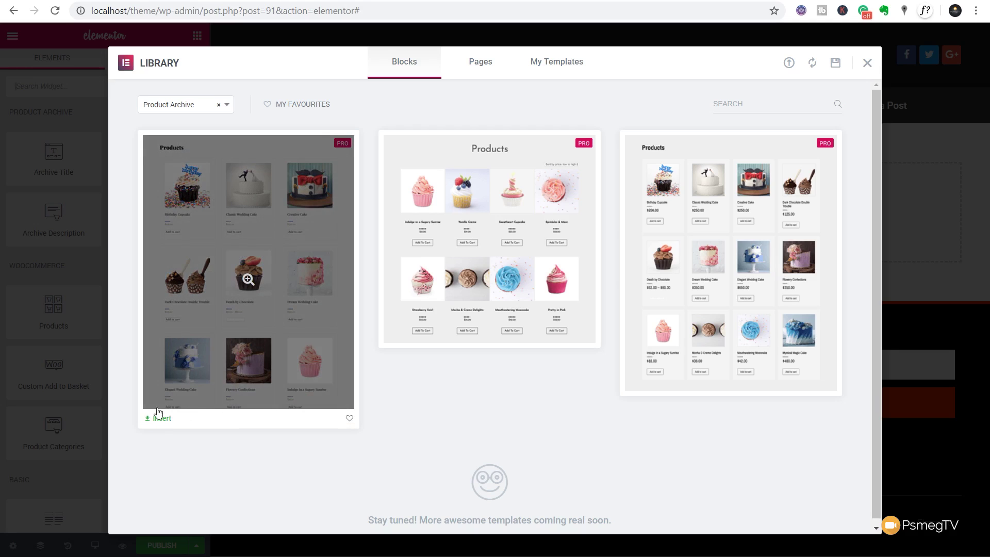
{"action": "left_click", "coordinate": [160, 419]}
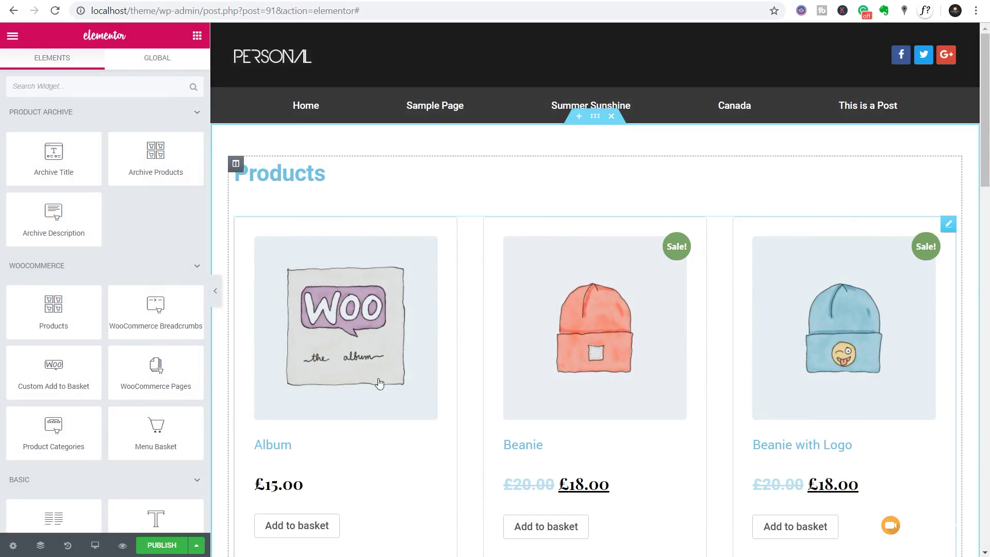
Step: Publish the product archive template with the condition Include All Product Archives and exit to the WordPress dashboard
{"action": "left_click", "coordinate": [951, 227]}
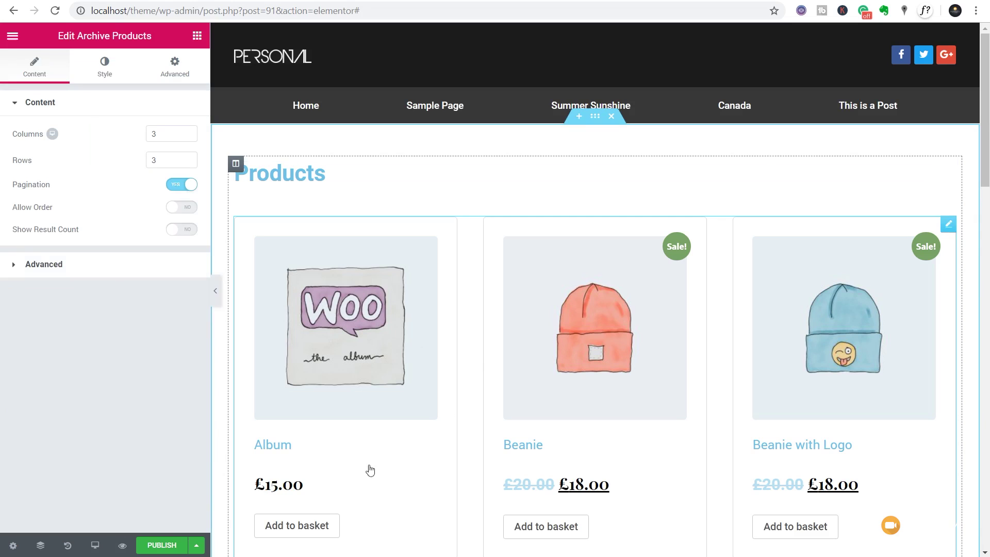
{"action": "left_click", "coordinate": [166, 546]}
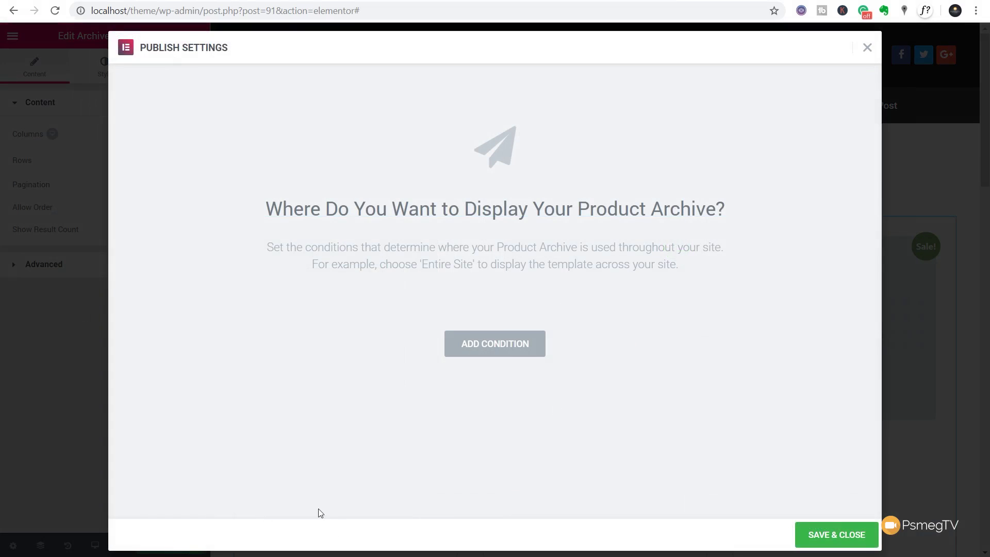
{"action": "left_click", "coordinate": [461, 340]}
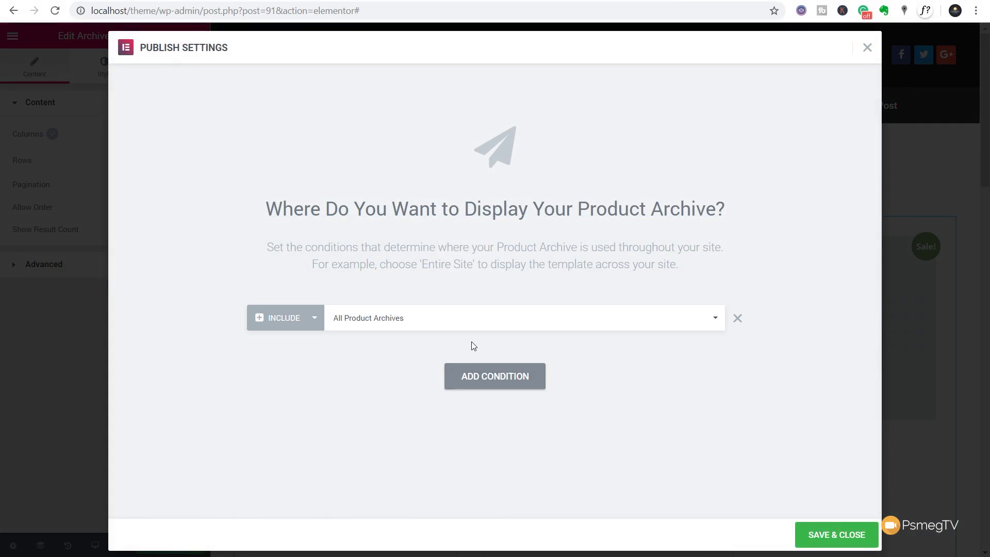
{"action": "left_click", "coordinate": [346, 326]}
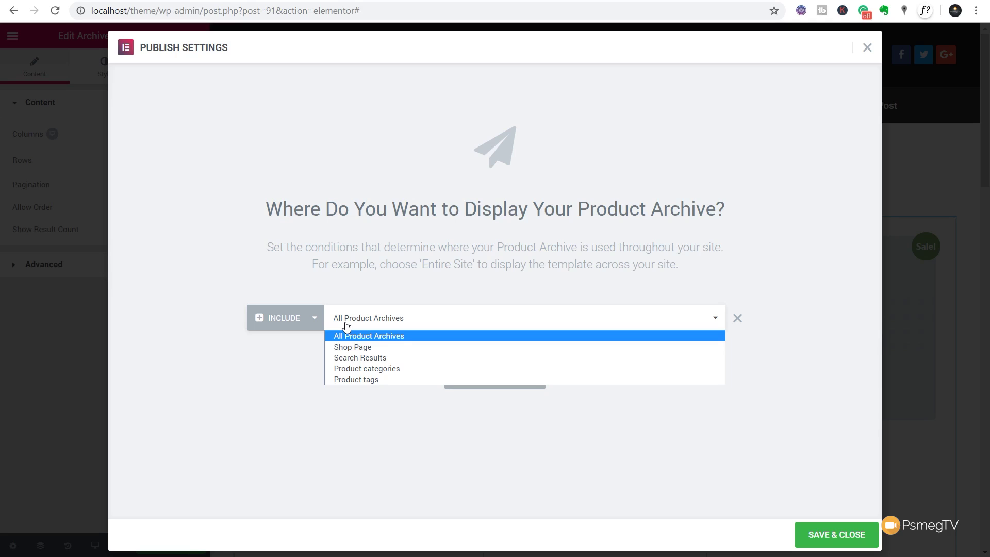
{"action": "left_click", "coordinate": [347, 322]}
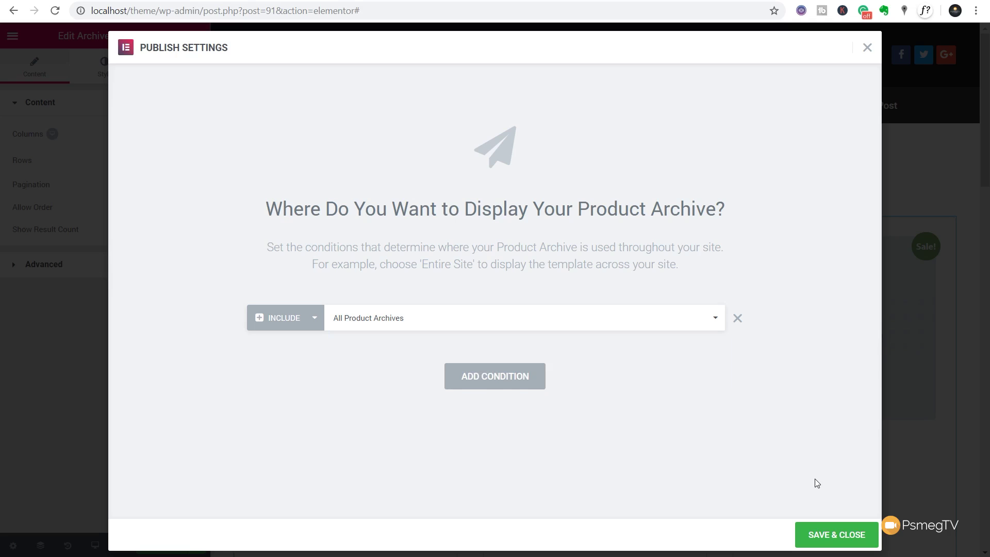
{"action": "left_click", "coordinate": [848, 539]}
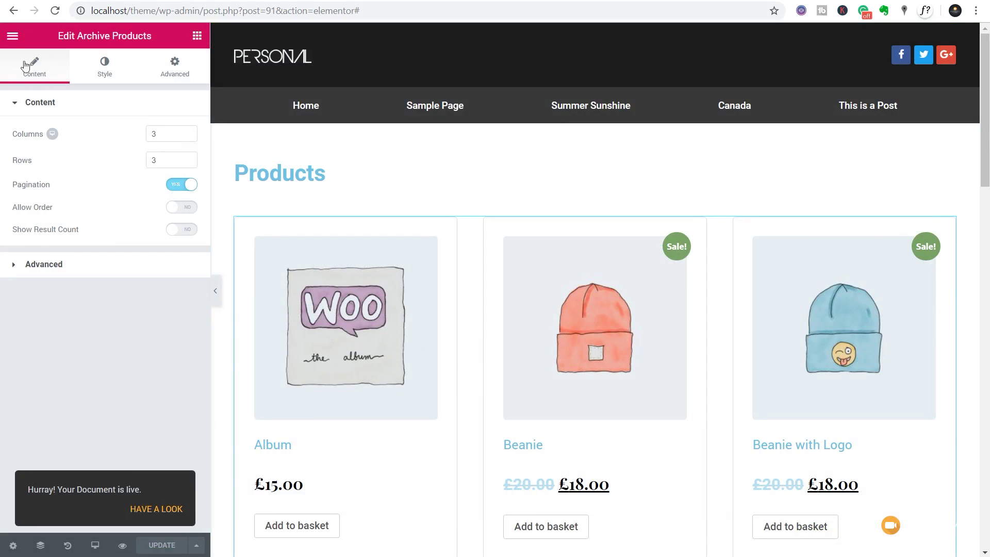
{"action": "left_click", "coordinate": [12, 37]}
{"action": "left_click", "coordinate": [62, 367]}
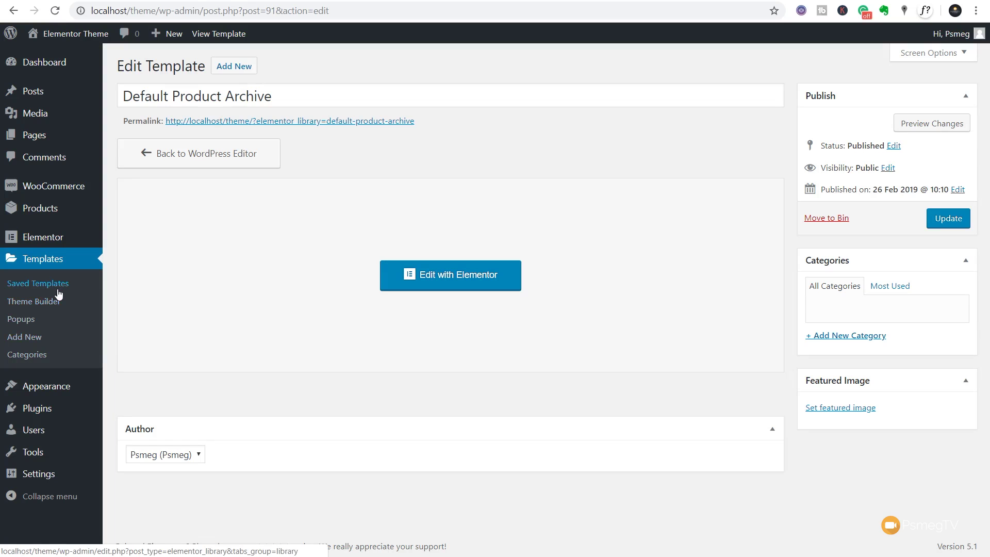
Step: Create a Single Product template in Theme Builder named Single Product Template and insert the Elegant Wedding Cake block
{"action": "left_click", "coordinate": [57, 301]}
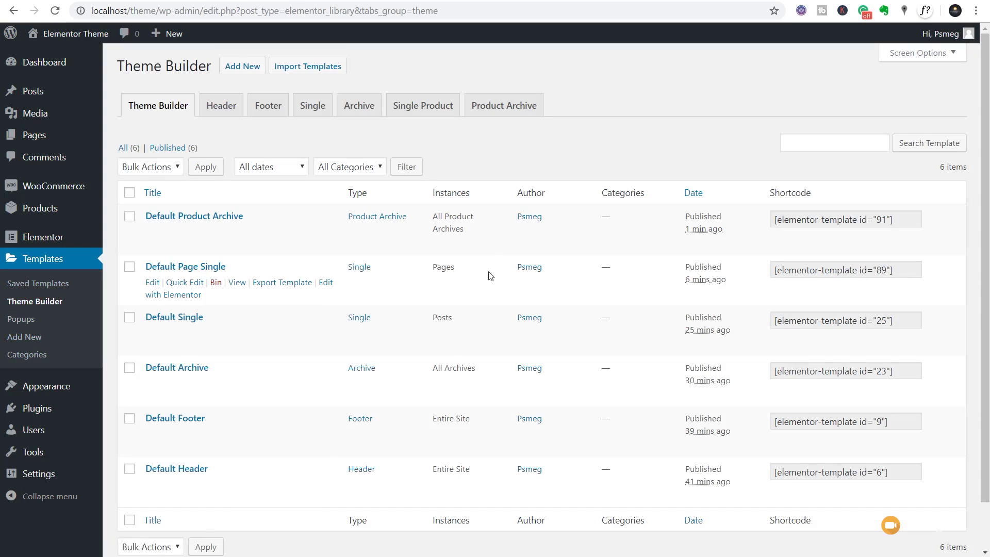
{"action": "left_click", "coordinate": [426, 106]}
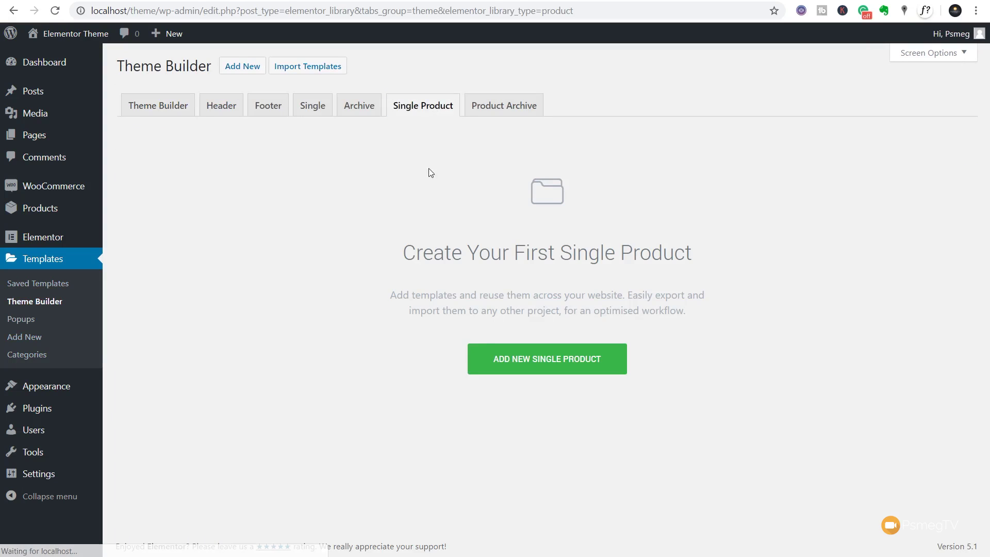
{"action": "left_click", "coordinate": [547, 364]}
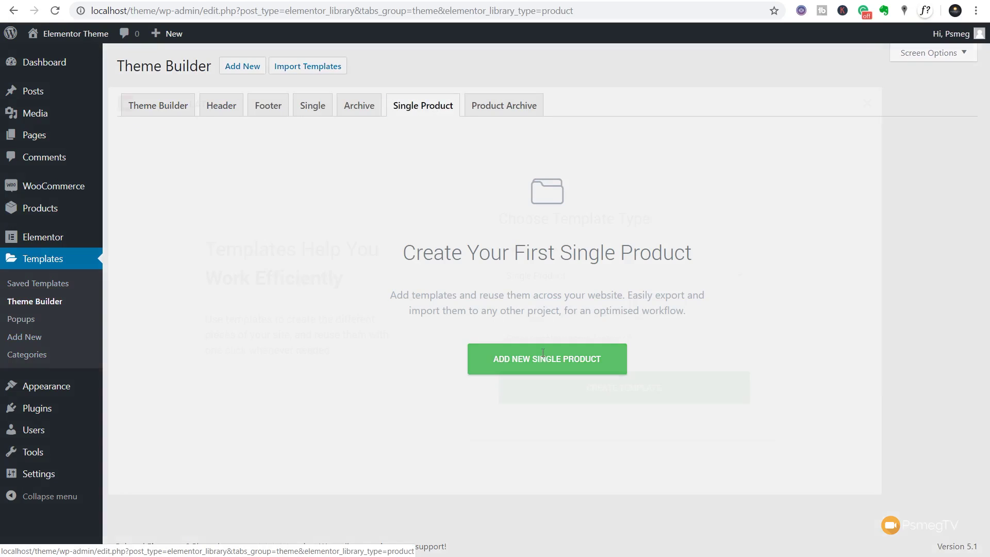
{"action": "left_click", "coordinate": [563, 346]}
{"action": "type", "text": "Single "}
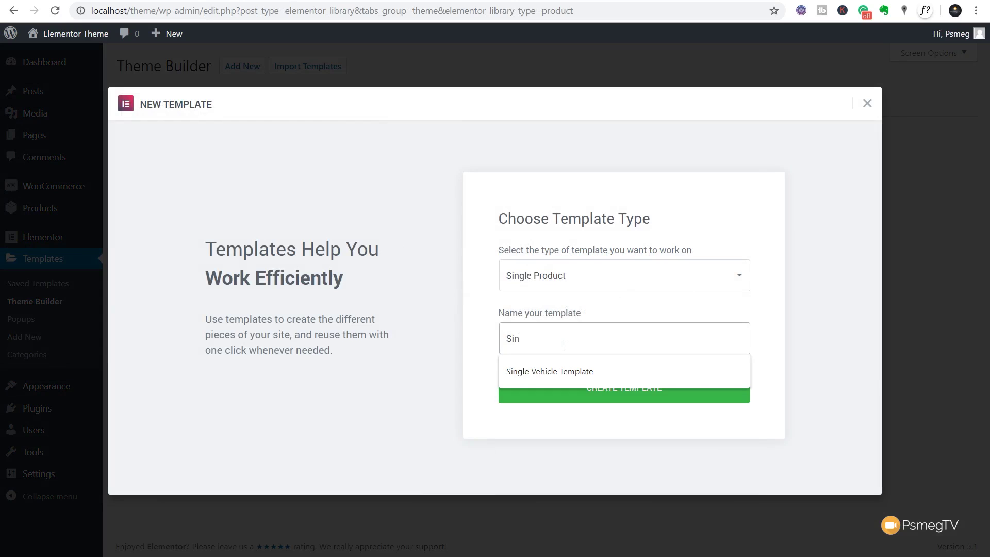
{"action": "type", "text": "Product Template"}
{"action": "left_click", "coordinate": [604, 393]}
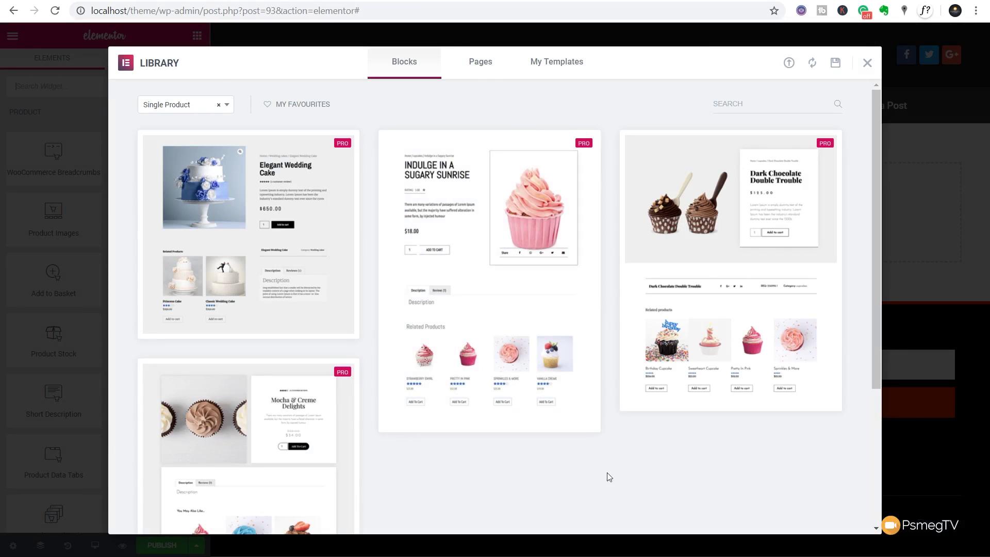
{"action": "mouse_move", "coordinate": [229, 264]}
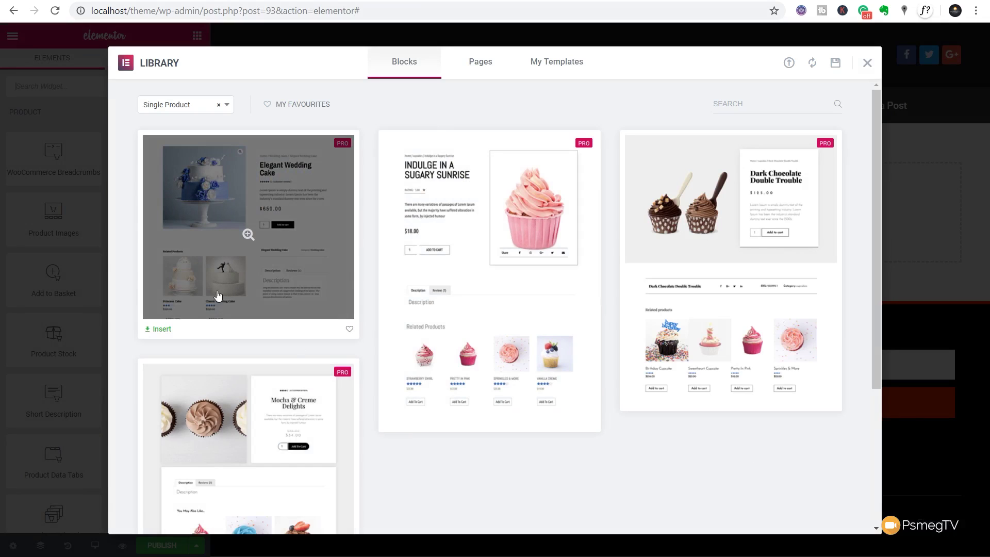
{"action": "left_click", "coordinate": [161, 329]}
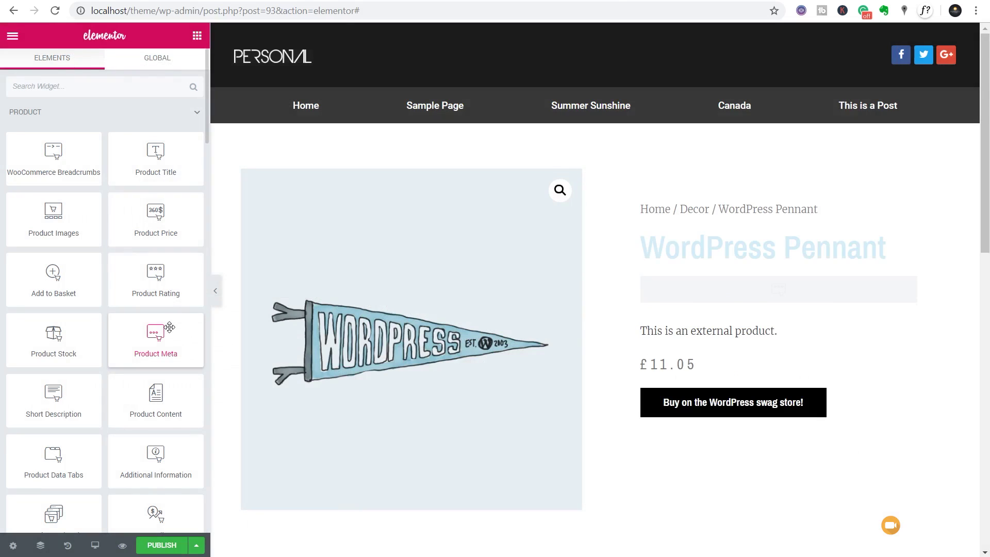
Step: Publish the single product template with the condition Include Products
{"action": "left_click", "coordinate": [166, 550]}
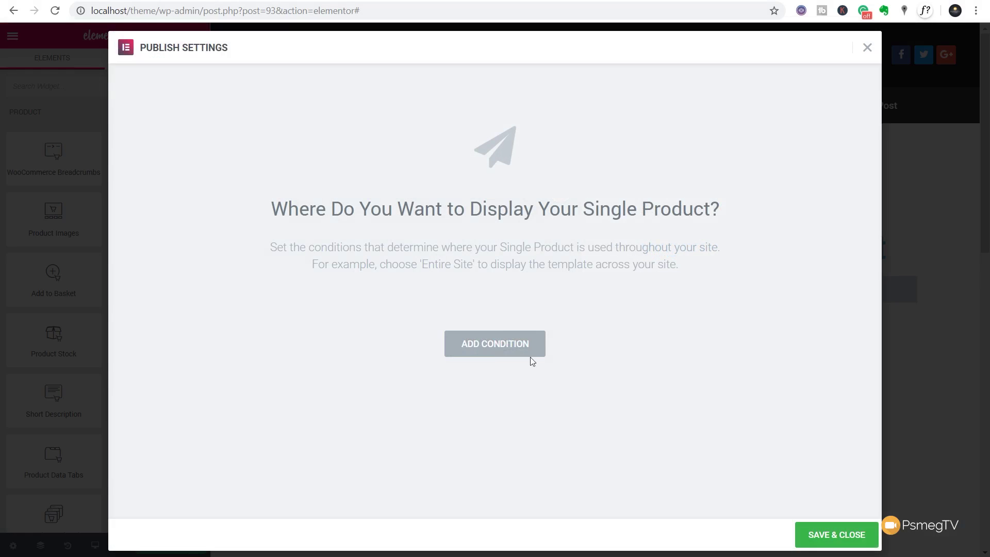
{"action": "left_click", "coordinate": [527, 353]}
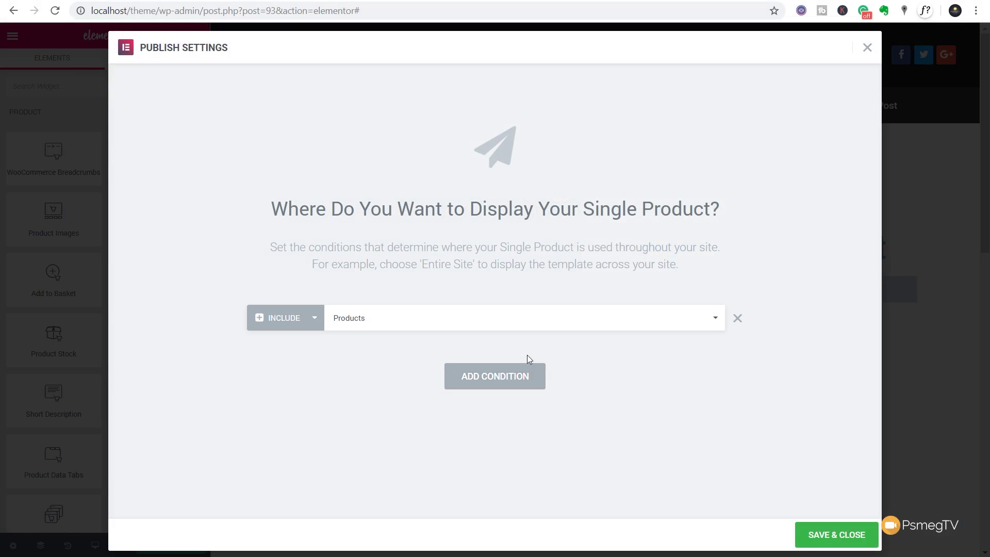
{"action": "left_click", "coordinate": [406, 324]}
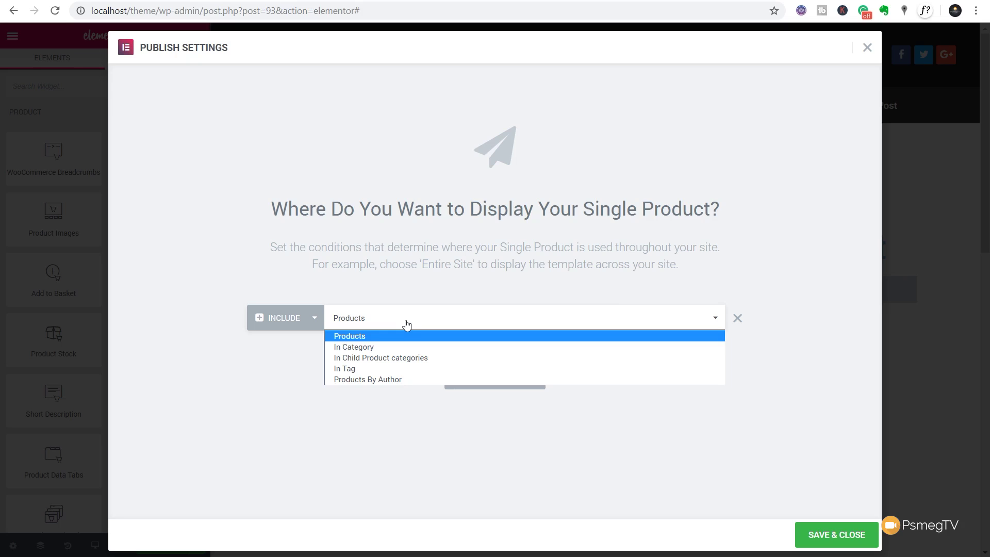
{"action": "left_click", "coordinate": [423, 436]}
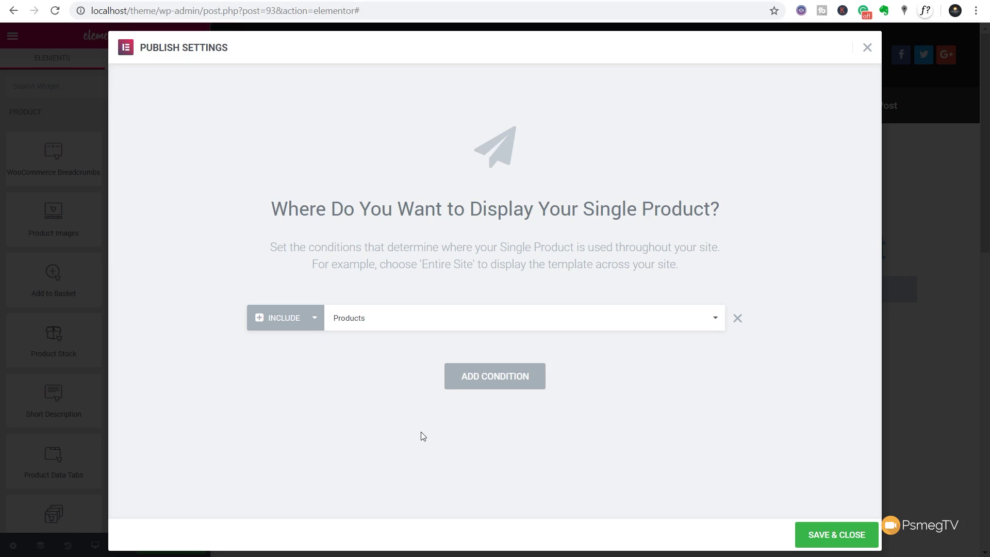
{"action": "left_click", "coordinate": [821, 534]}
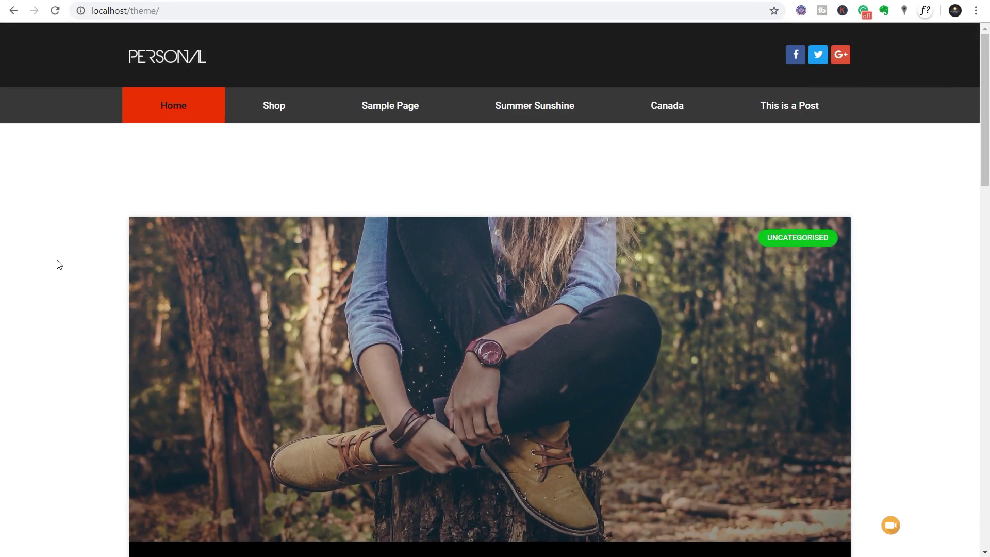
Step: View the live Shop page's product grid and open the Album product page to check both product templates
{"action": "left_click", "coordinate": [267, 111]}
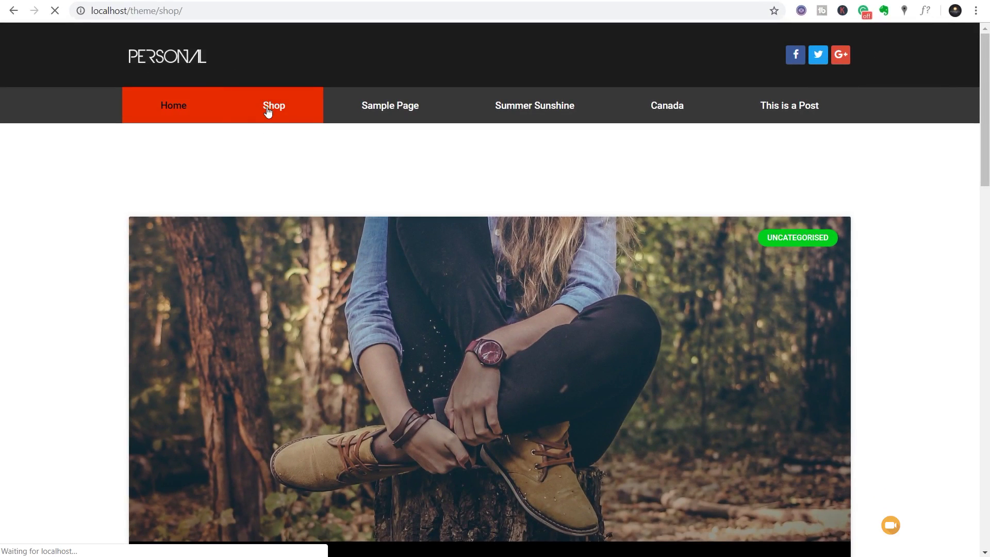
{"action": "scroll", "coordinate": [76, 251], "scroll_direction": "down", "scroll_amount": 6}
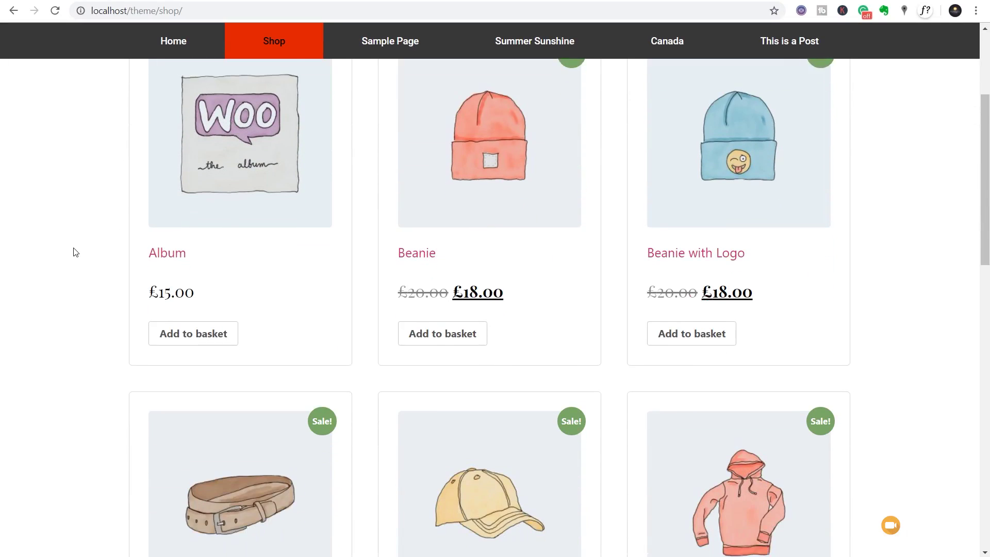
{"action": "scroll", "coordinate": [73, 250], "scroll_direction": "up", "scroll_amount": 3}
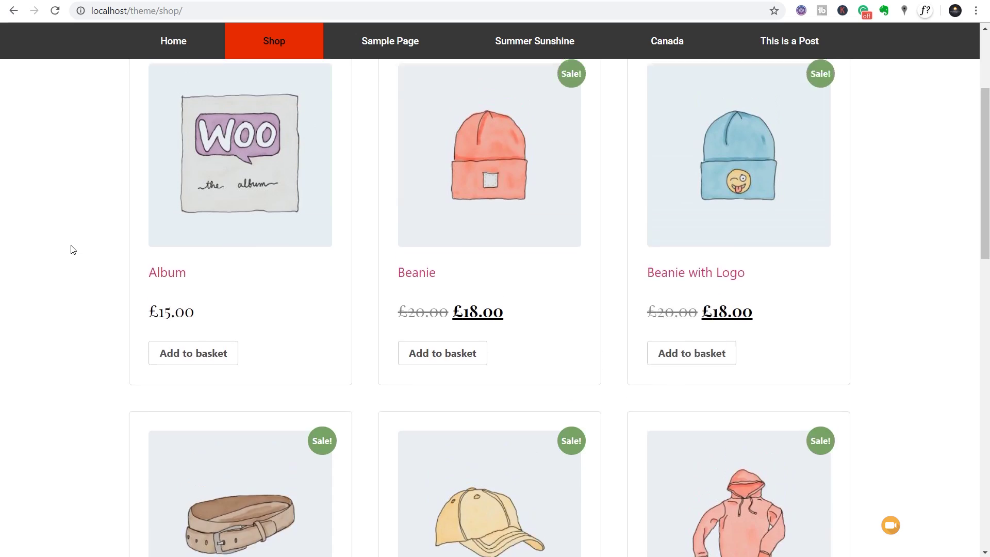
{"action": "left_click", "coordinate": [225, 235]}
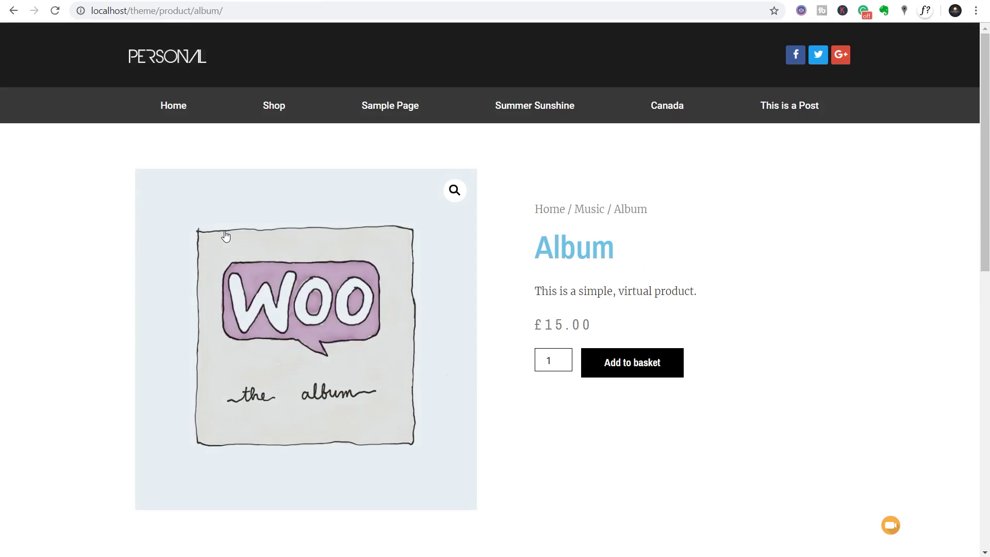